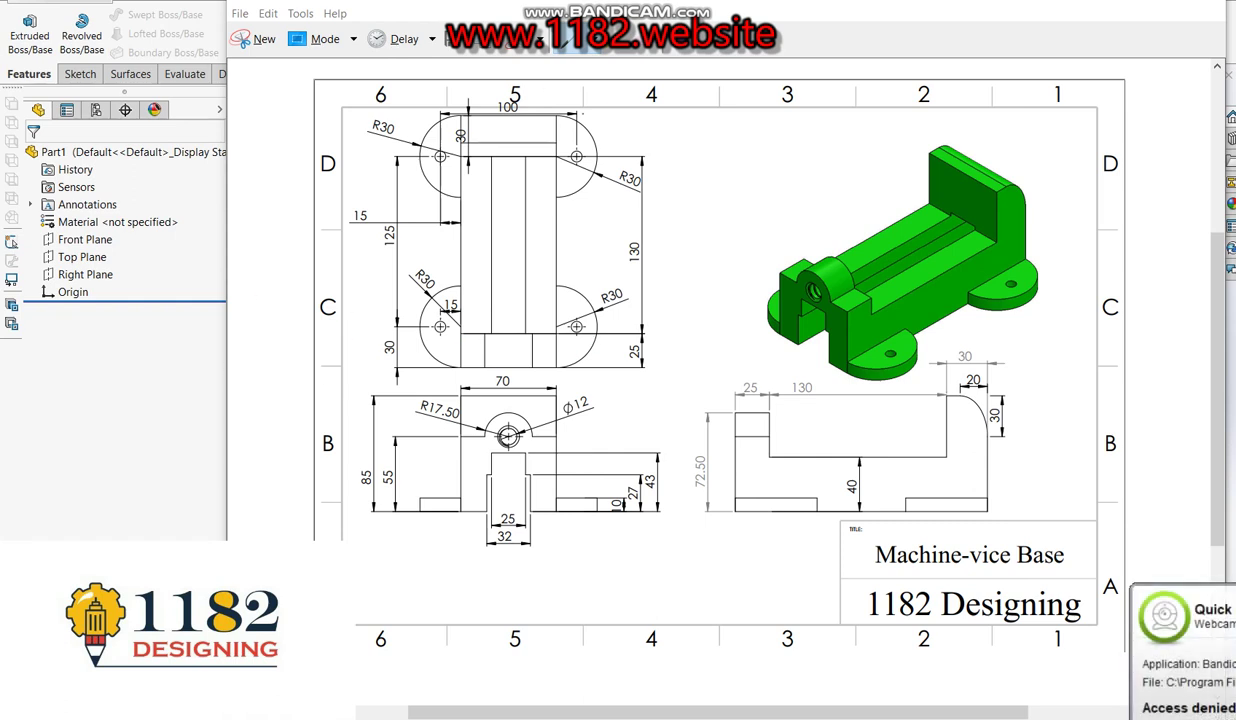
# - Look over the machine-vice base reference drawing, then close it to get back to the empty Part1
pyautogui.click(597, 50)
pyautogui.click(575, 61)
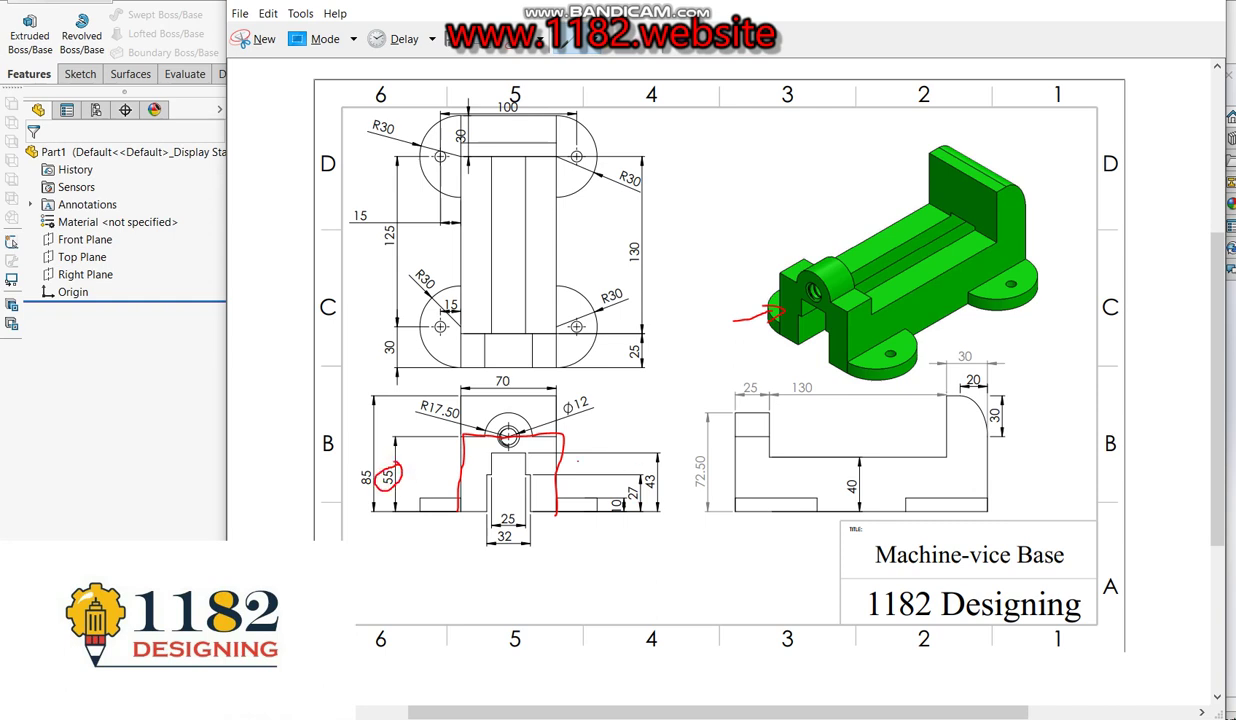
pyautogui.hotkey('alt', 'Tab')
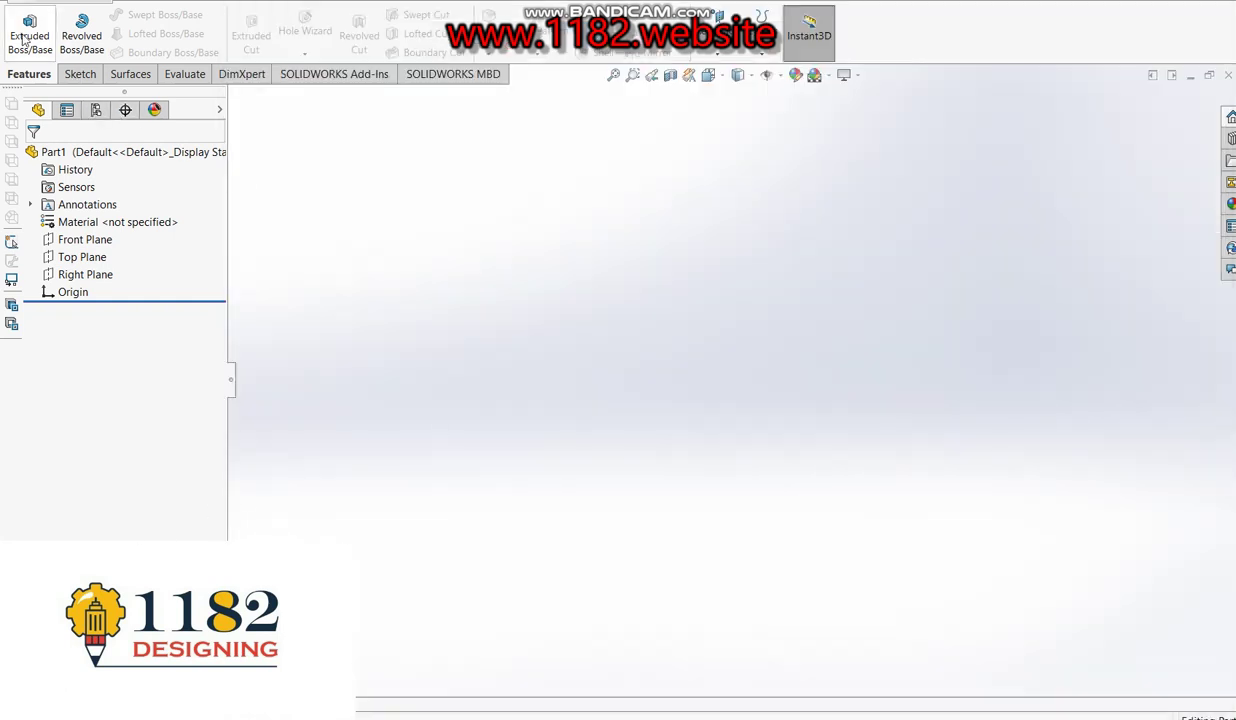
# - Start an Extruded Boss/Base sketch on the Front Plane and begin a corner rectangle at the origin
pyautogui.click(29, 40)
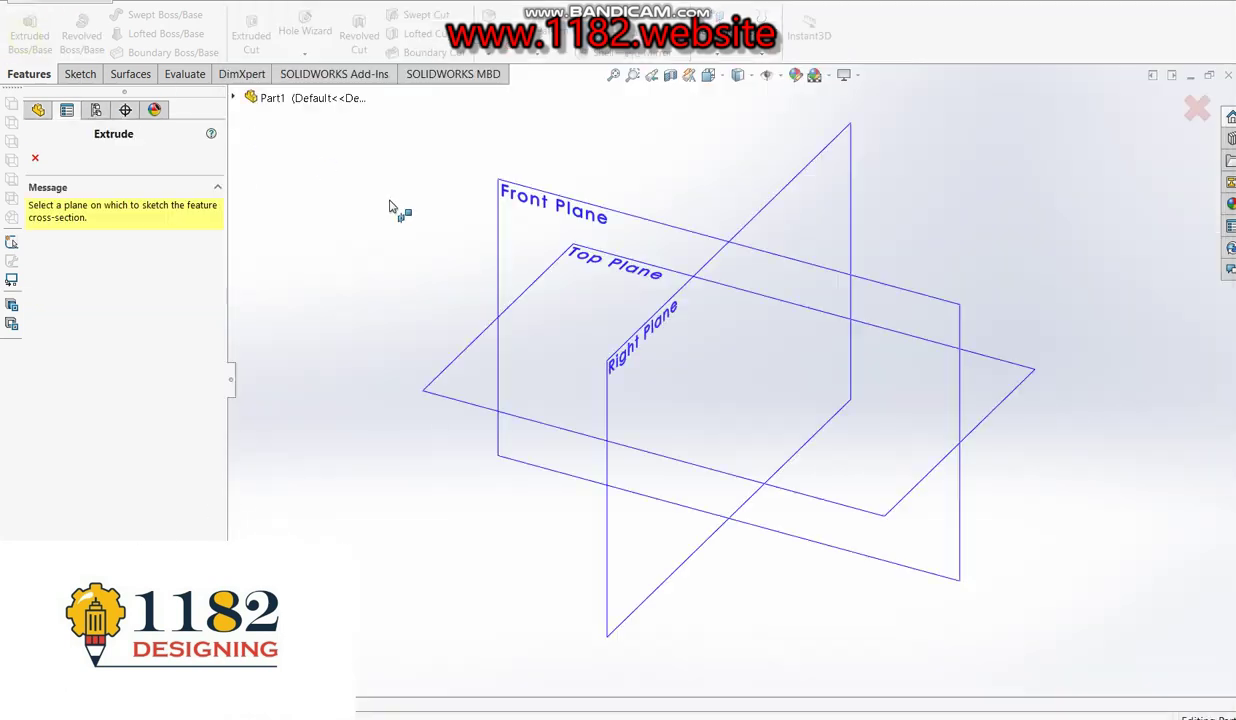
pyautogui.click(552, 218)
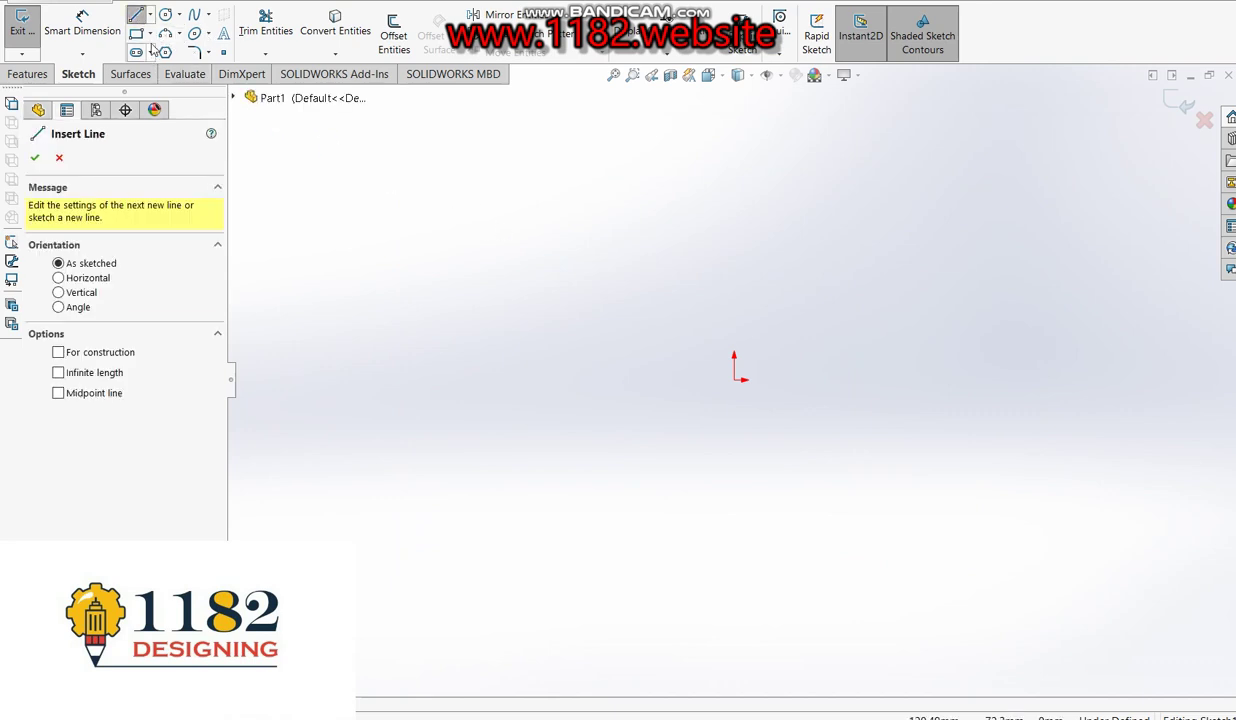
pyautogui.click(141, 36)
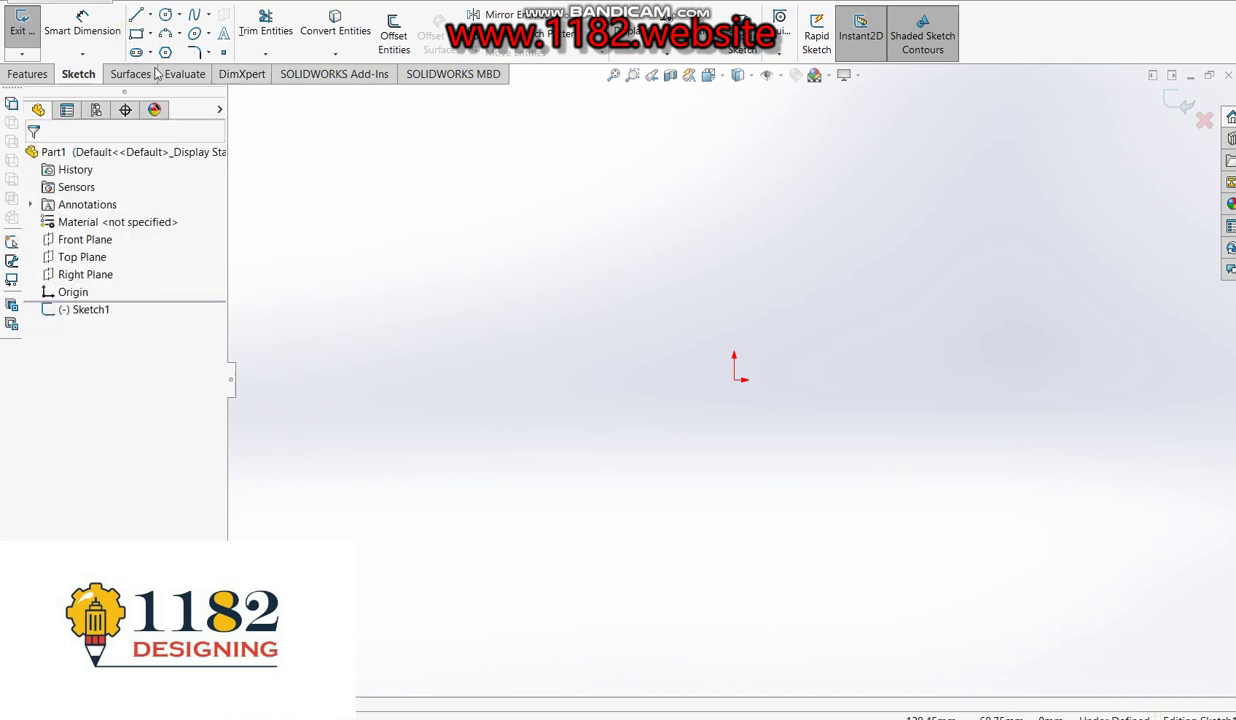
pyautogui.moveTo(734, 379); pyautogui.dragTo(744, 355)
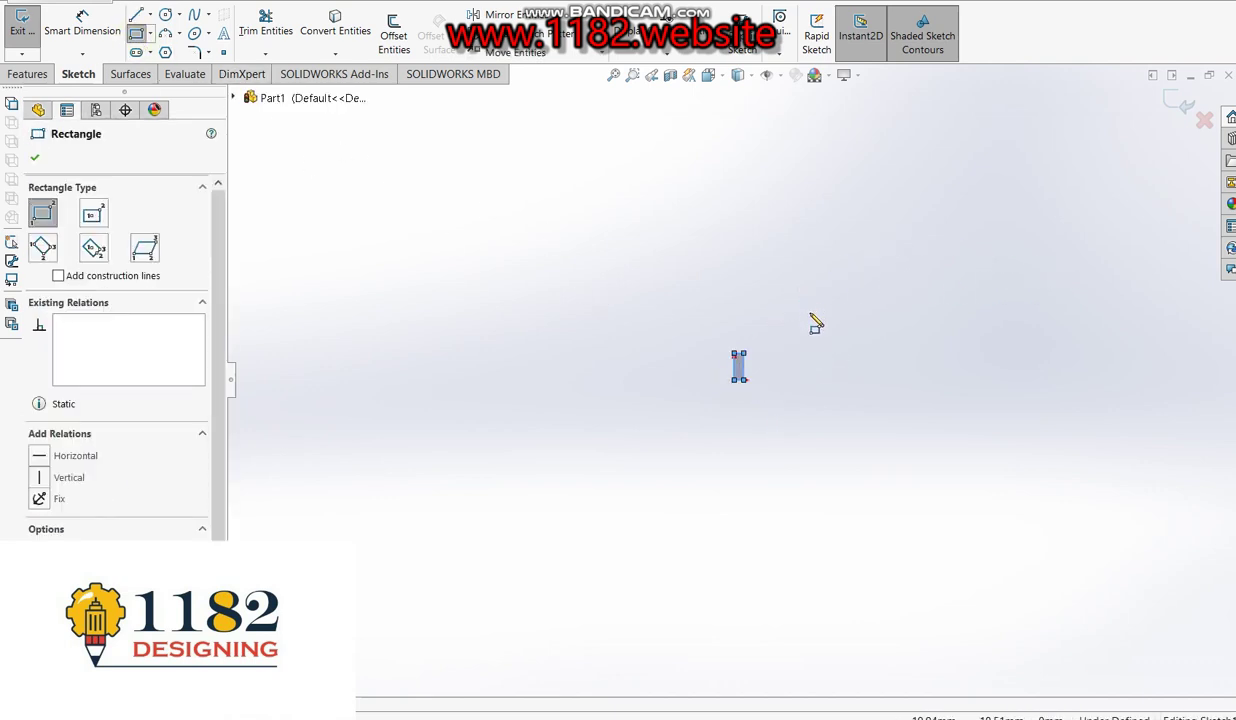
pyautogui.hotkey('ctrl', 'z')
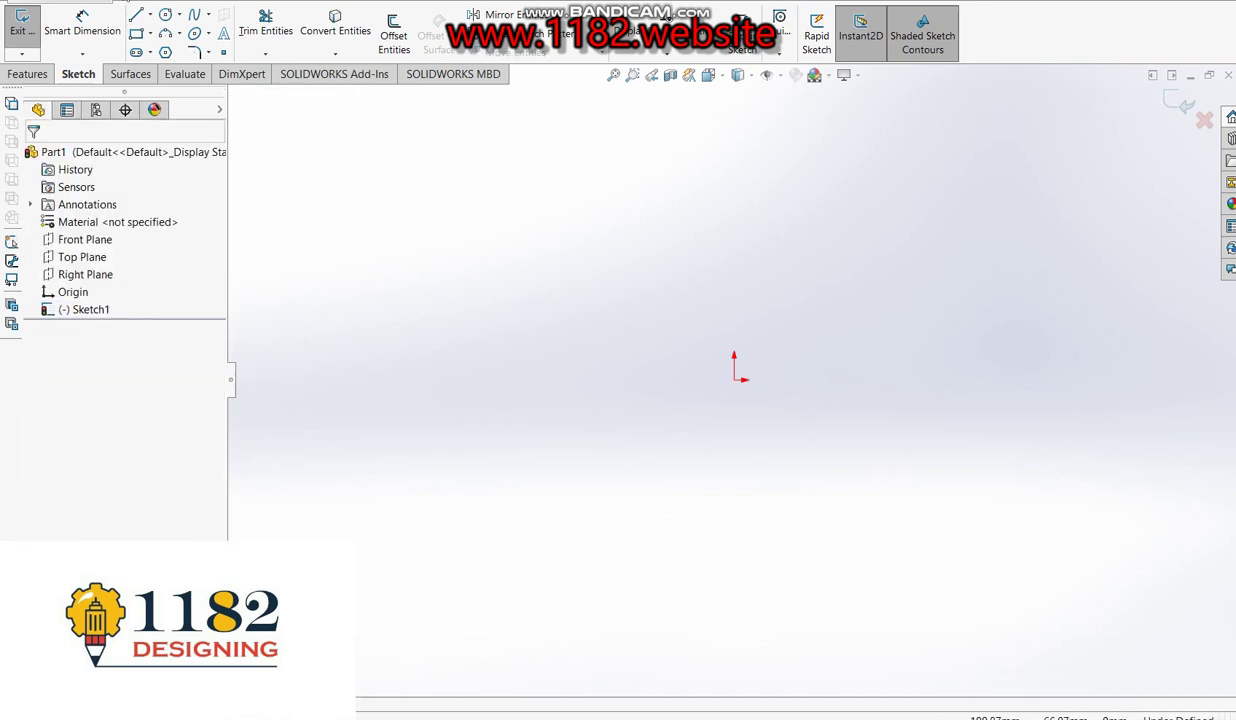
pyautogui.click(734, 379)
# - Finish the origin rectangle and dimension it 70 mm wide by 55 mm tall, checking the reference
pyautogui.click(957, 190)
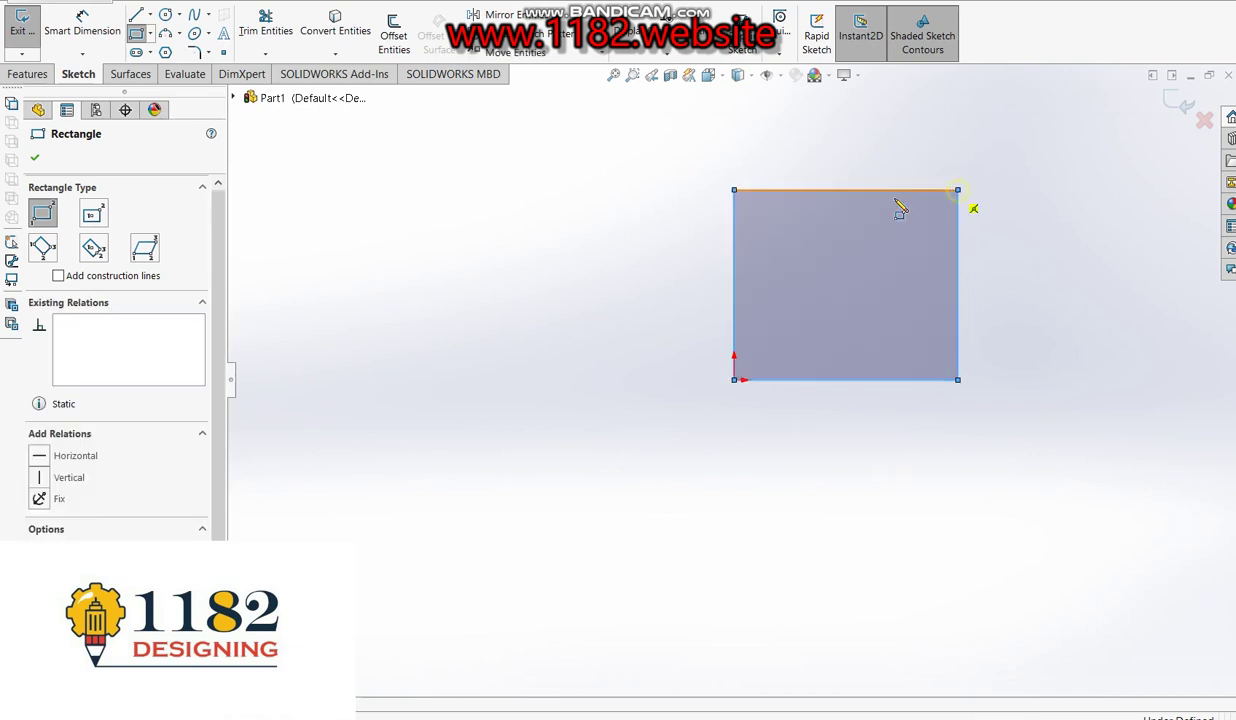
pyautogui.click(82, 25)
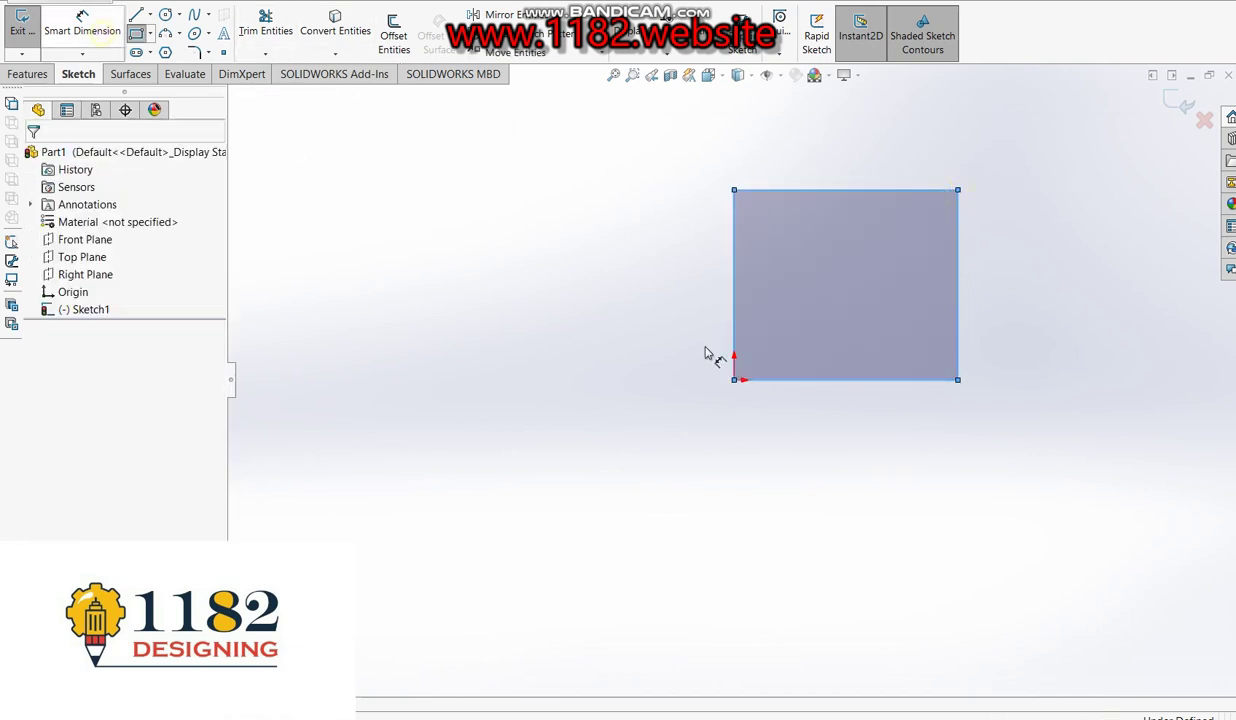
pyautogui.click(842, 382)
pyautogui.click(830, 513)
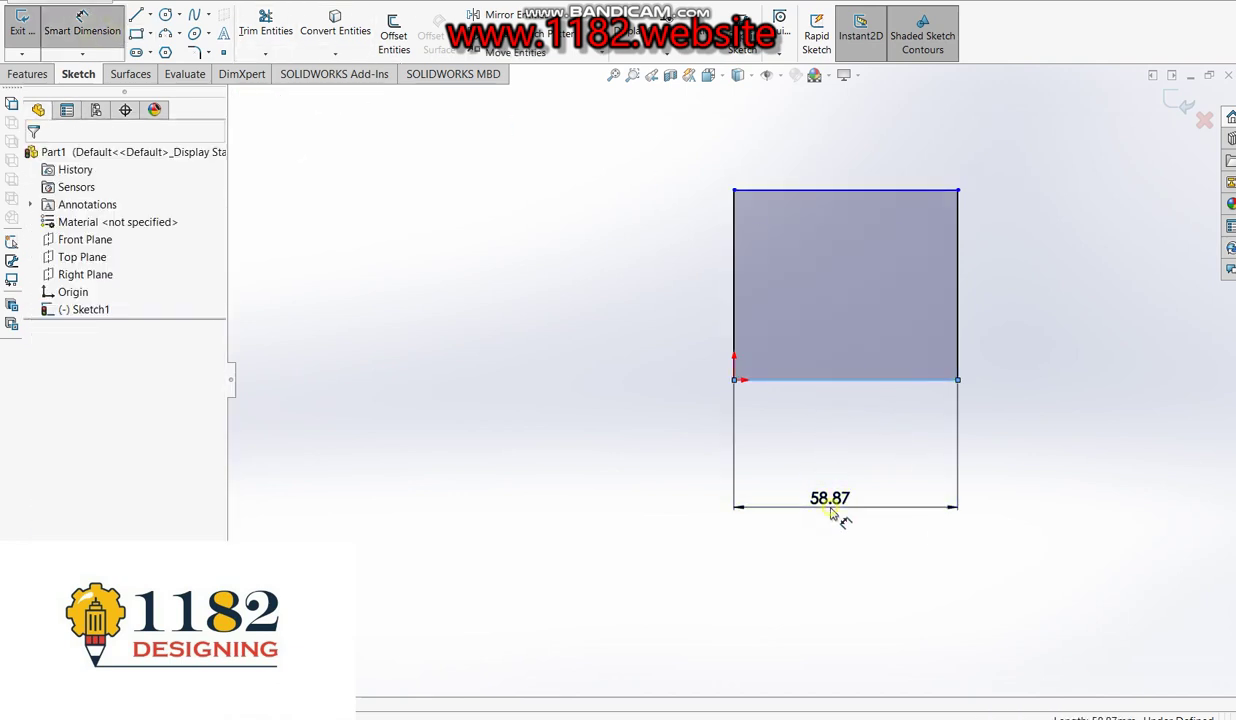
pyautogui.write('70')
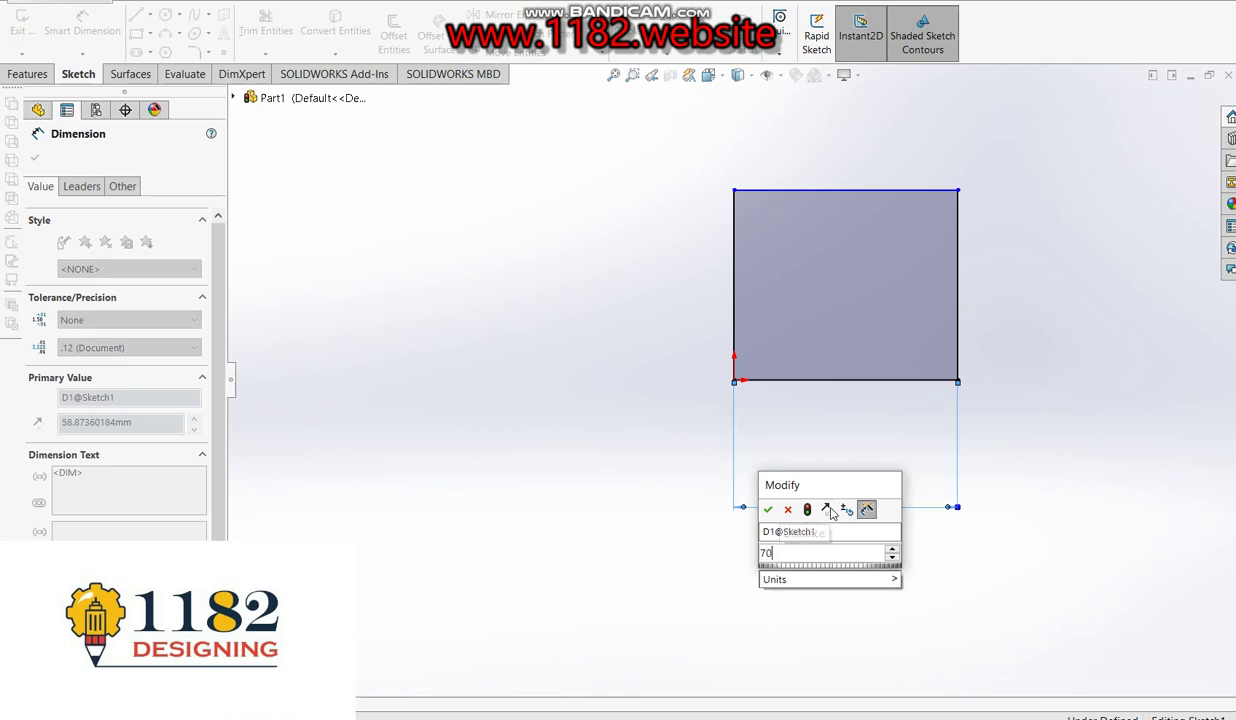
pyautogui.press('Return')
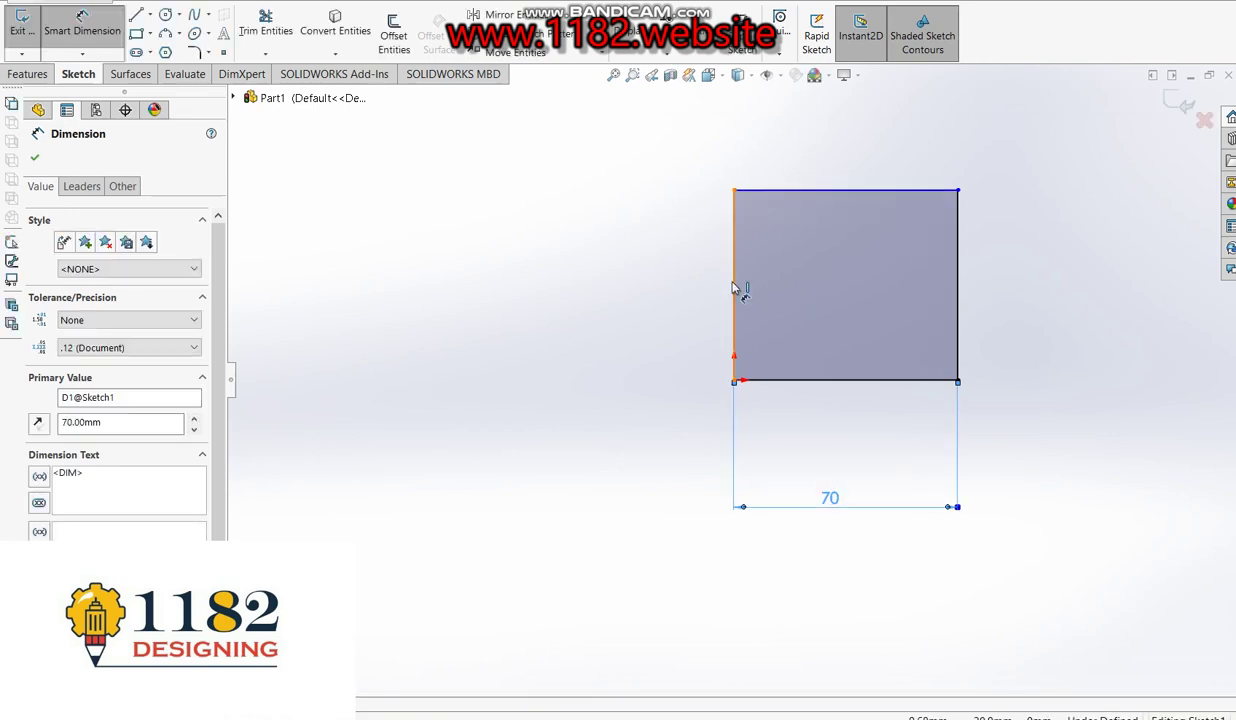
pyautogui.click(605, 285)
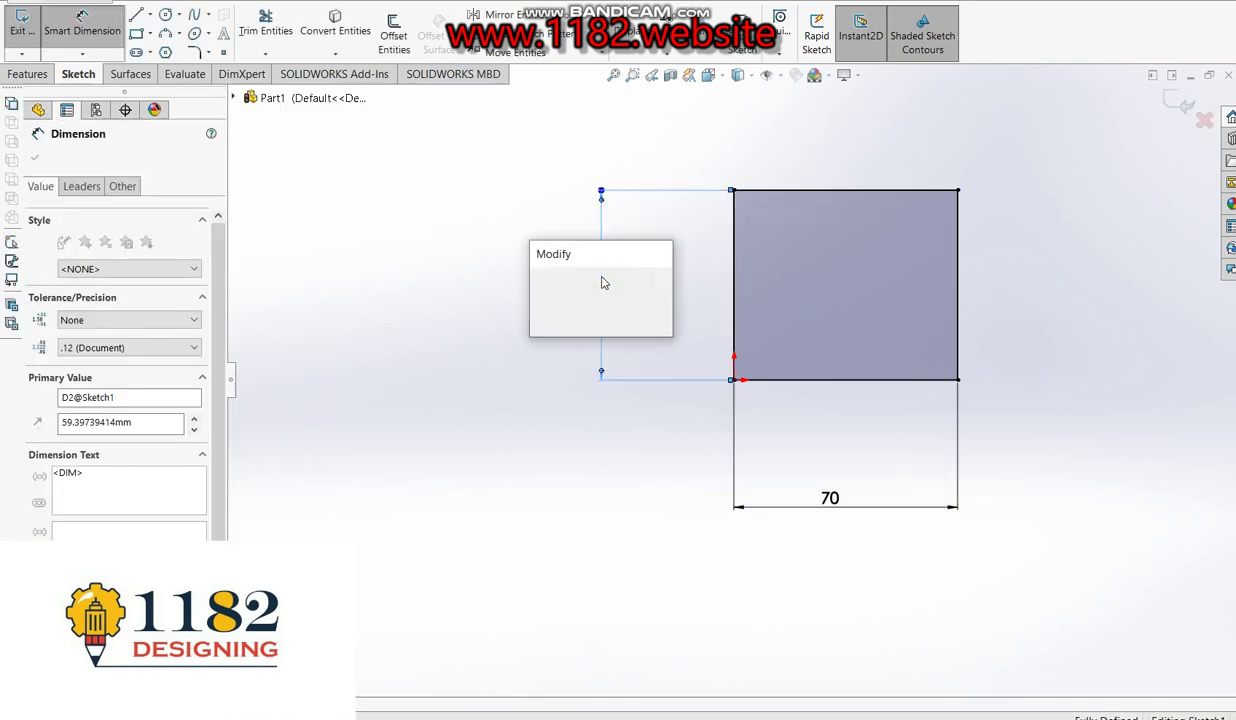
pyautogui.write('55')
pyautogui.press('Return')
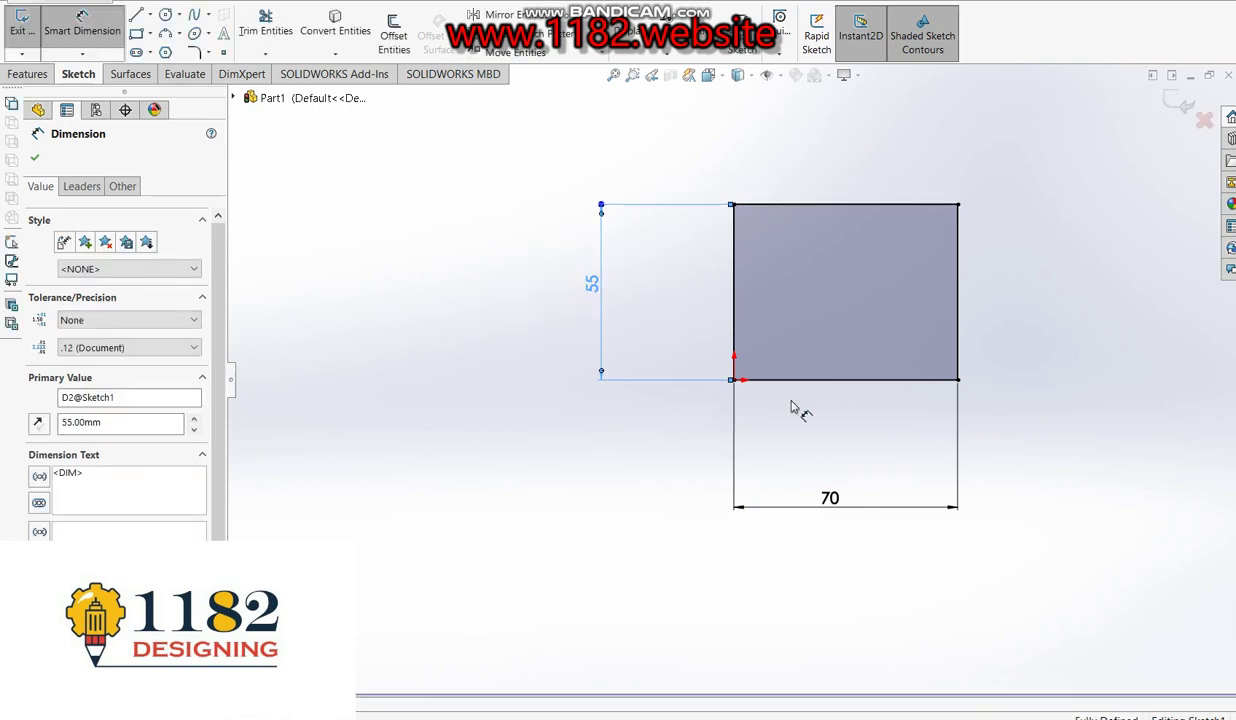
pyautogui.hotkey('alt', 'Tab')
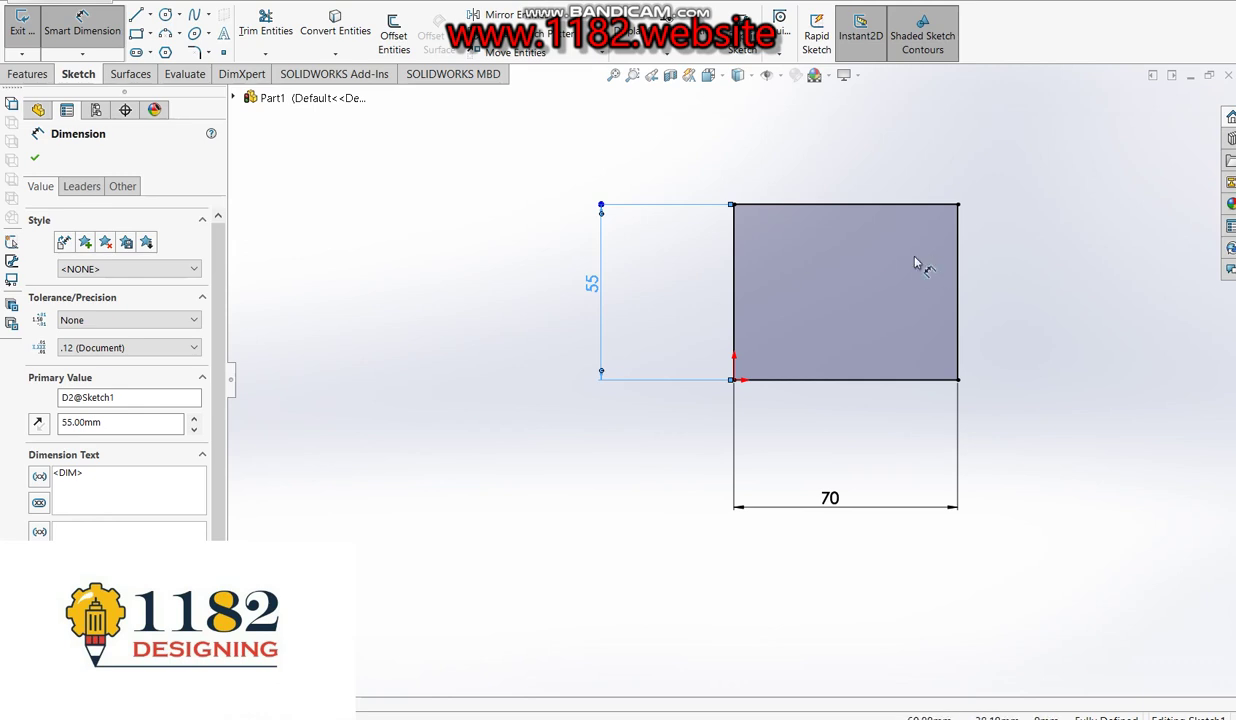
pyautogui.click(151, 17)
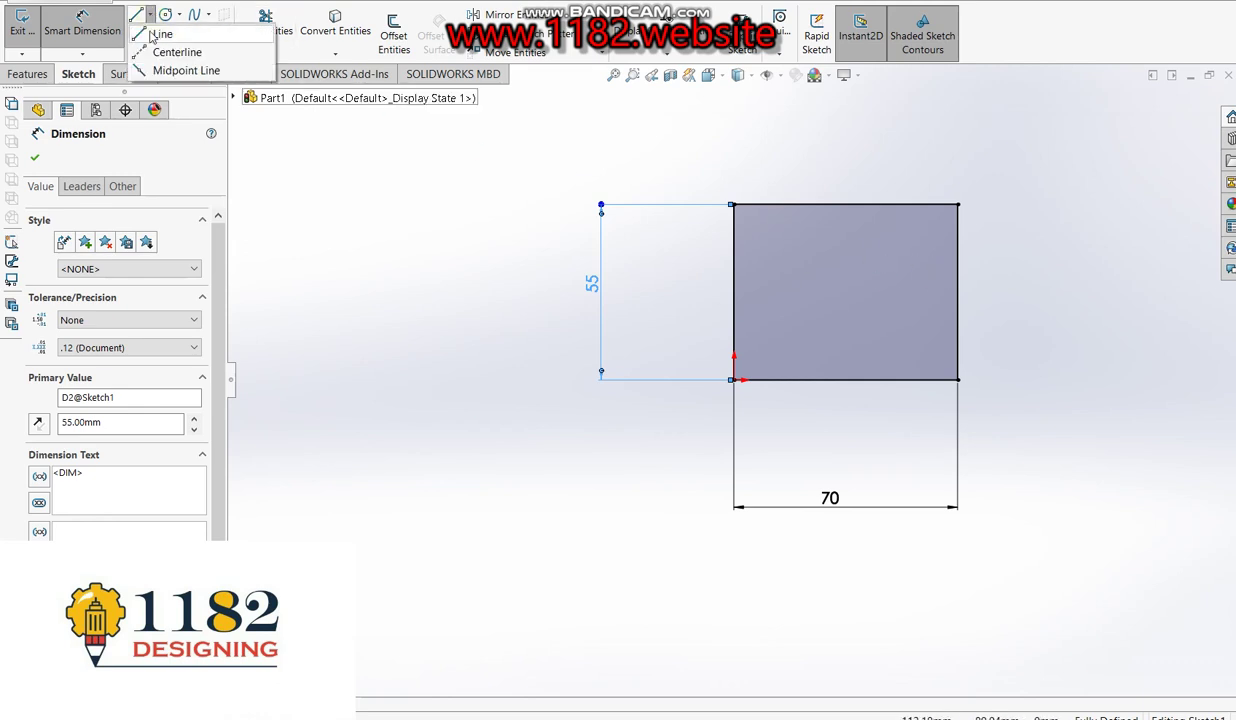
# - Draw a vertical centerline between the rectangle's midpoints and a stepped line profile from the bottom edge to it
pyautogui.click(160, 52)
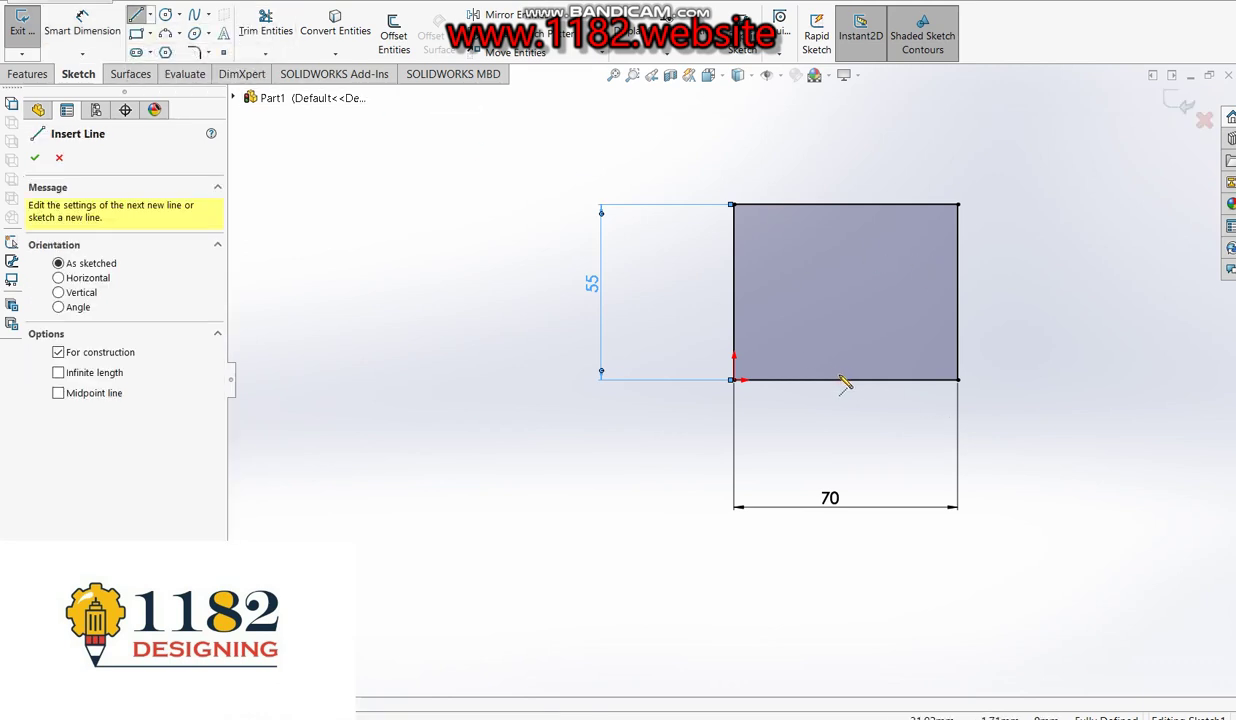
pyautogui.click(845, 379)
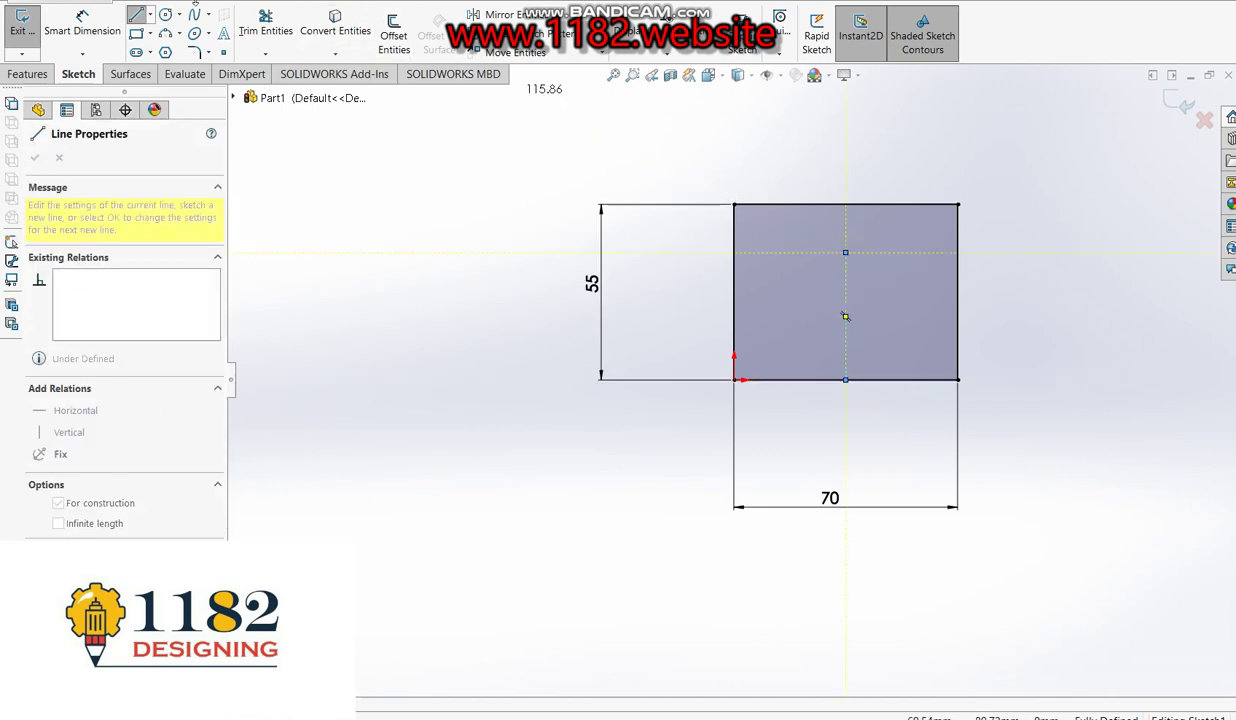
pyautogui.click(135, 14)
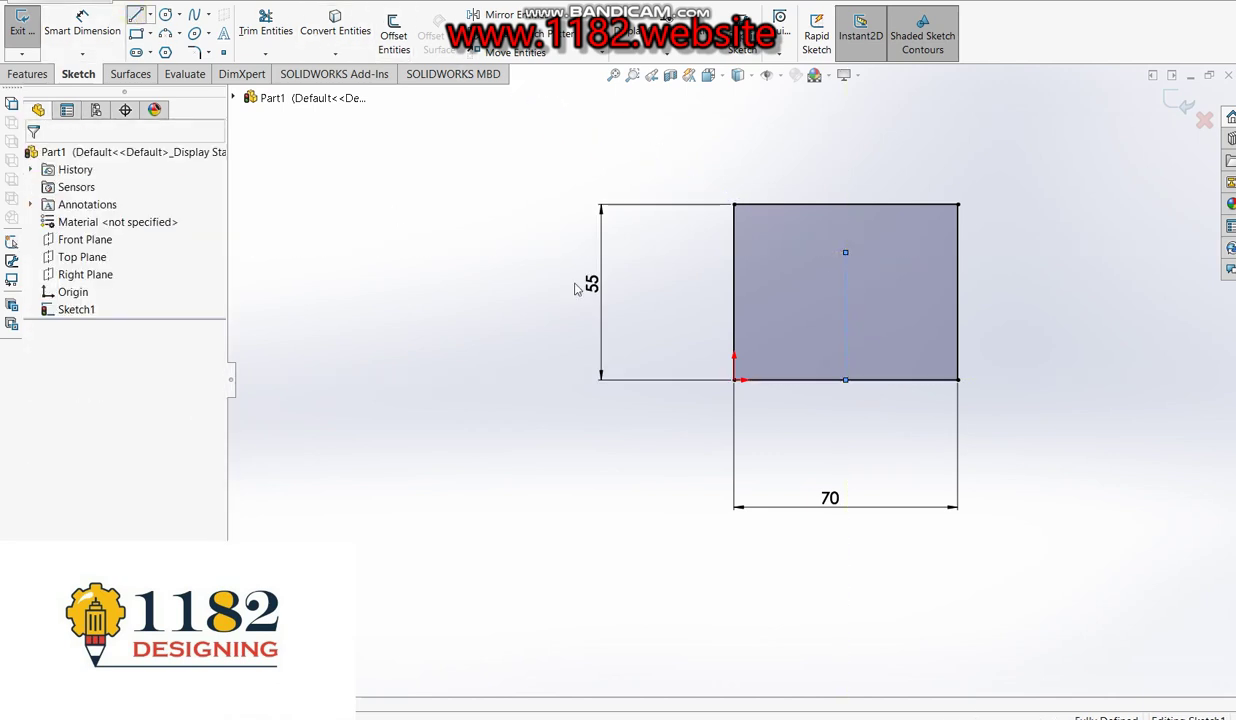
pyautogui.click(784, 378)
pyautogui.click(780, 323)
pyautogui.click(813, 323)
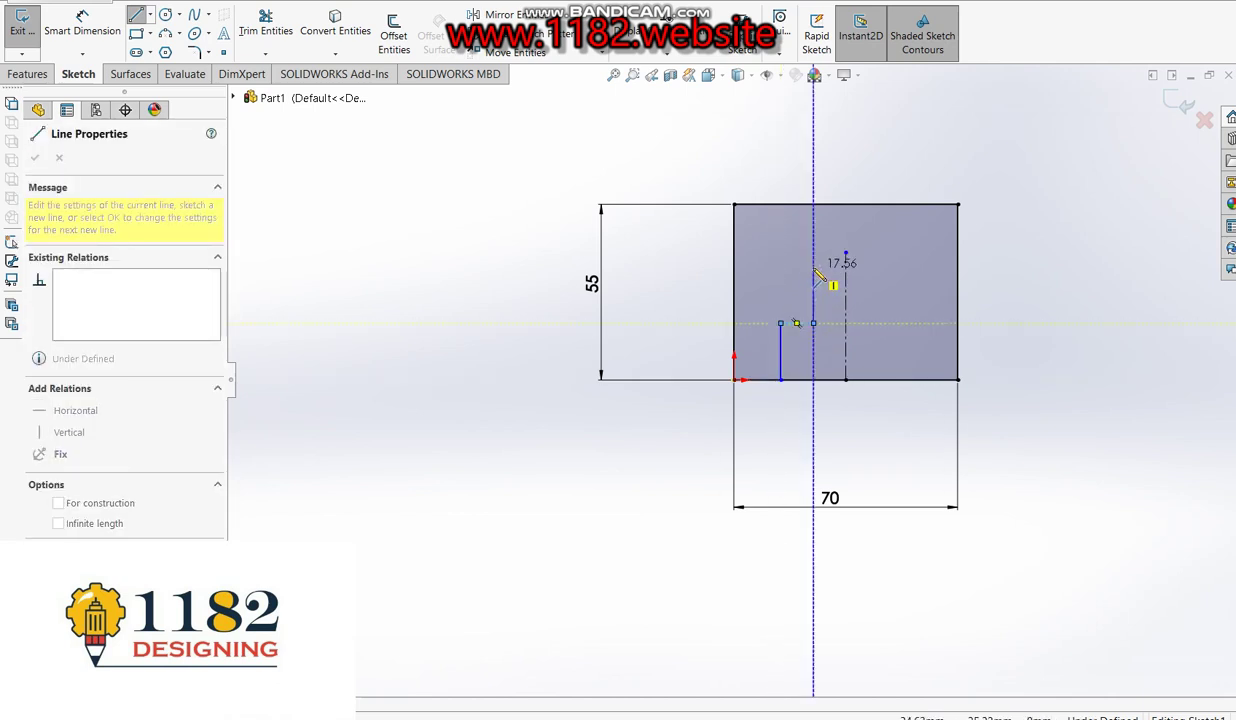
pyautogui.click(813, 267)
pyautogui.click(846, 267)
# - Dimension the step width between the centerline and the outer vertical line
pyautogui.click(82, 25)
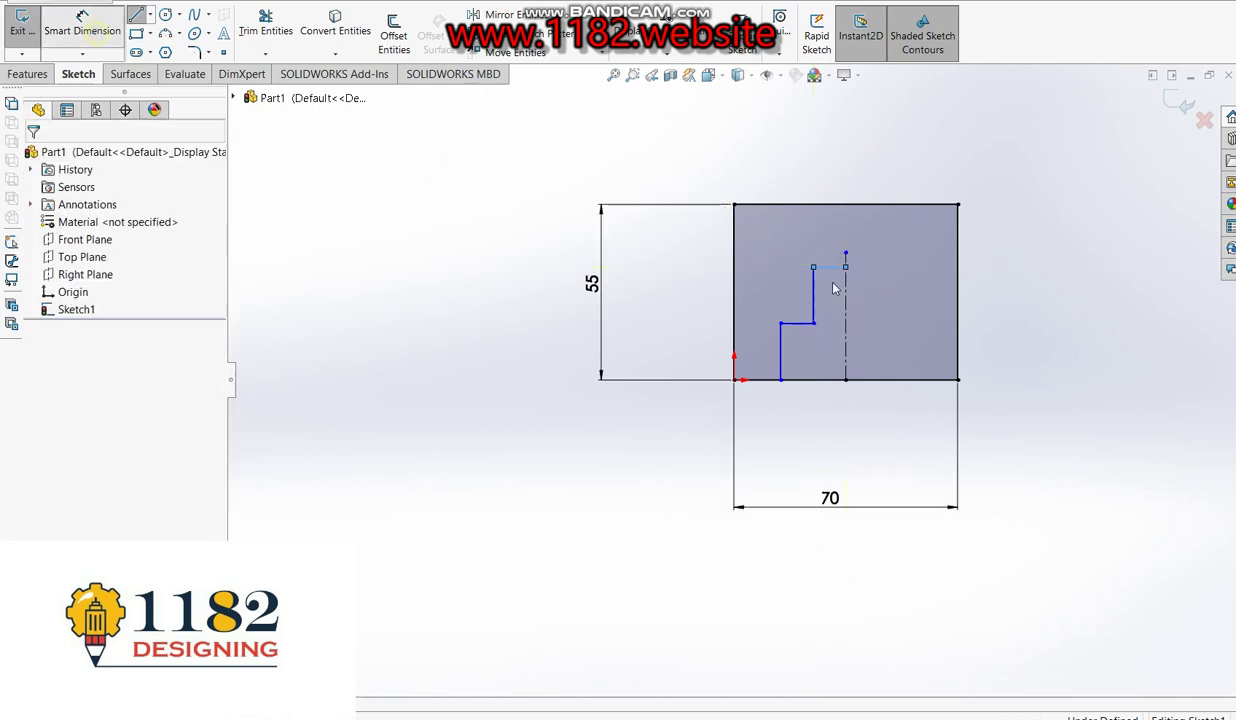
pyautogui.click(846, 358)
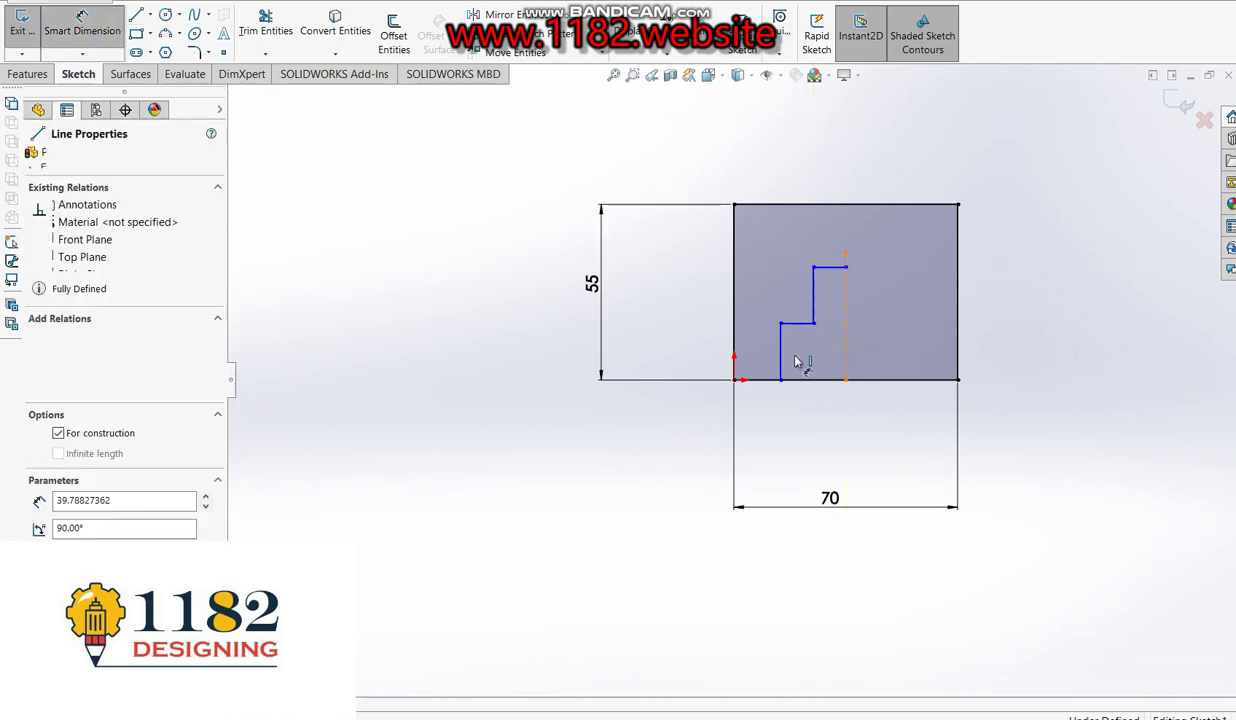
pyautogui.click(781, 365)
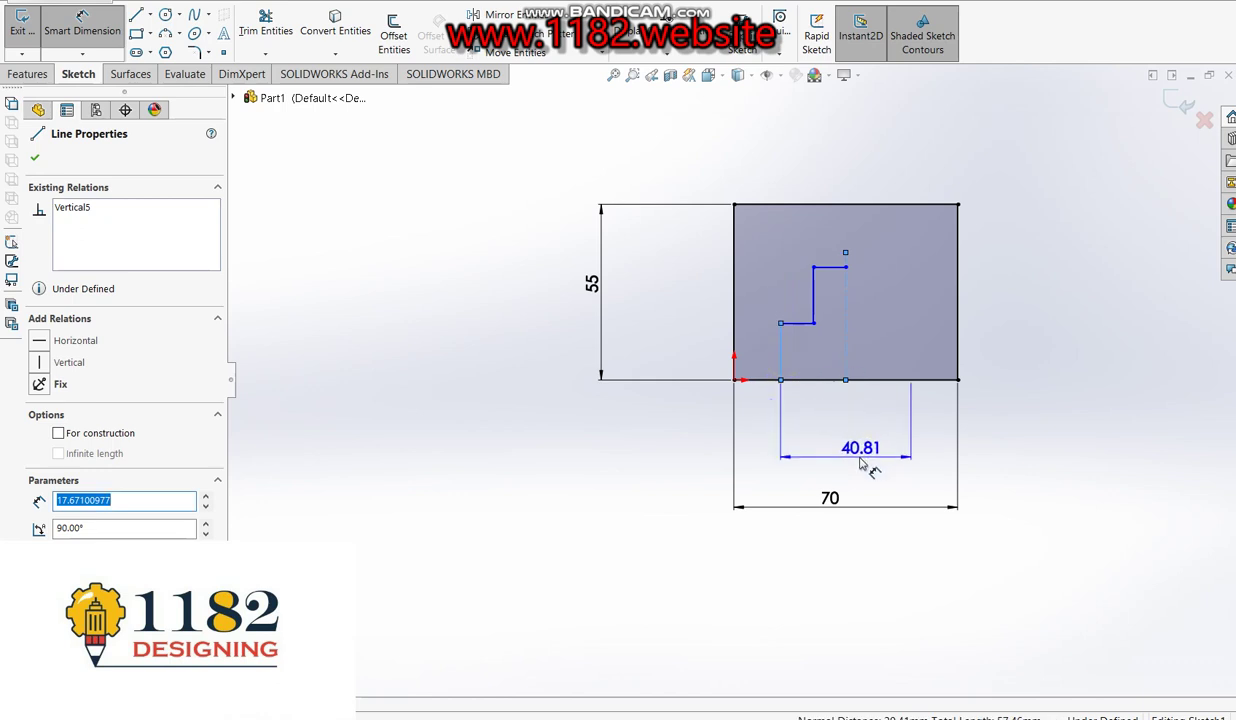
pyautogui.click(858, 461)
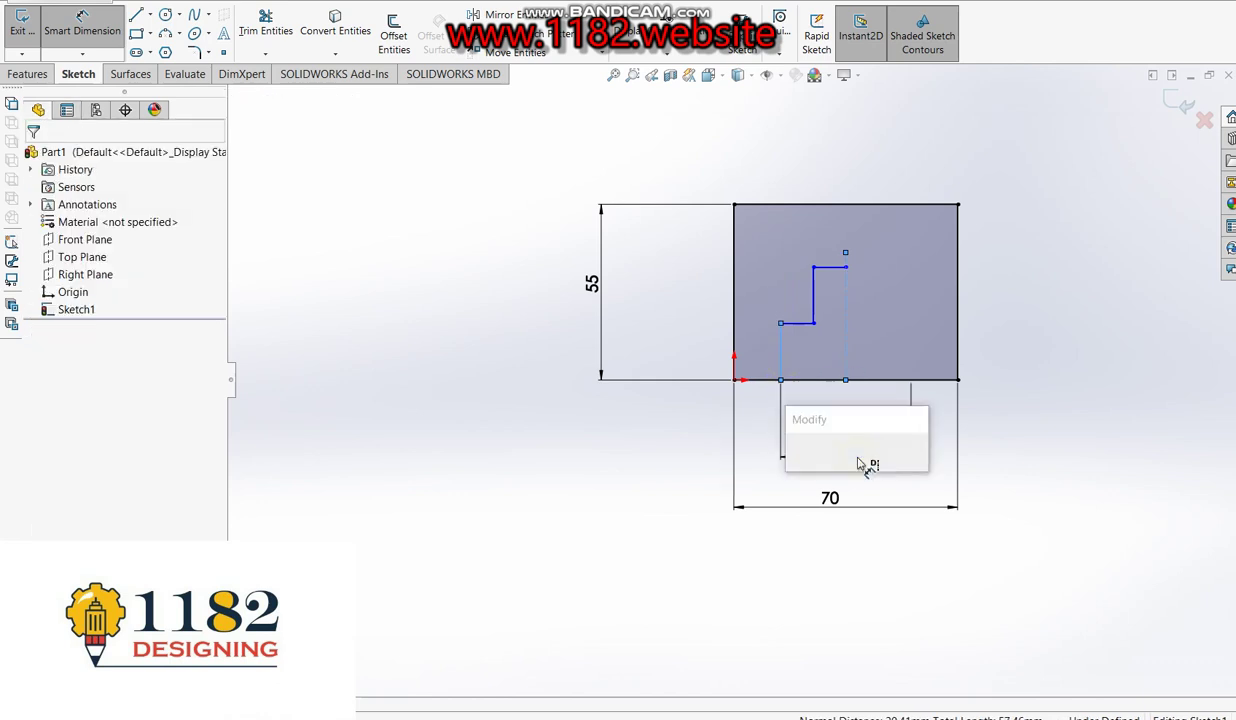
pyautogui.write('32')
# - Set the step widths to 32 across the centerline and 25 for the inner step
pyautogui.press('Return')
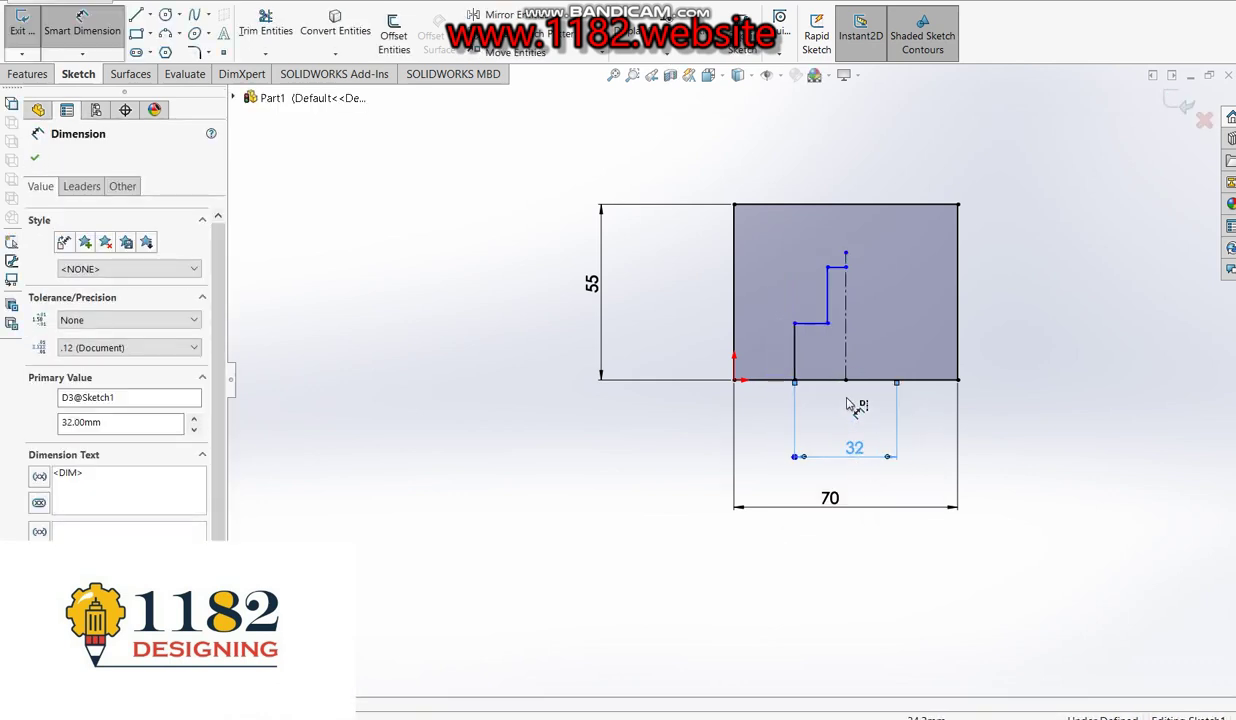
pyautogui.click(826, 290)
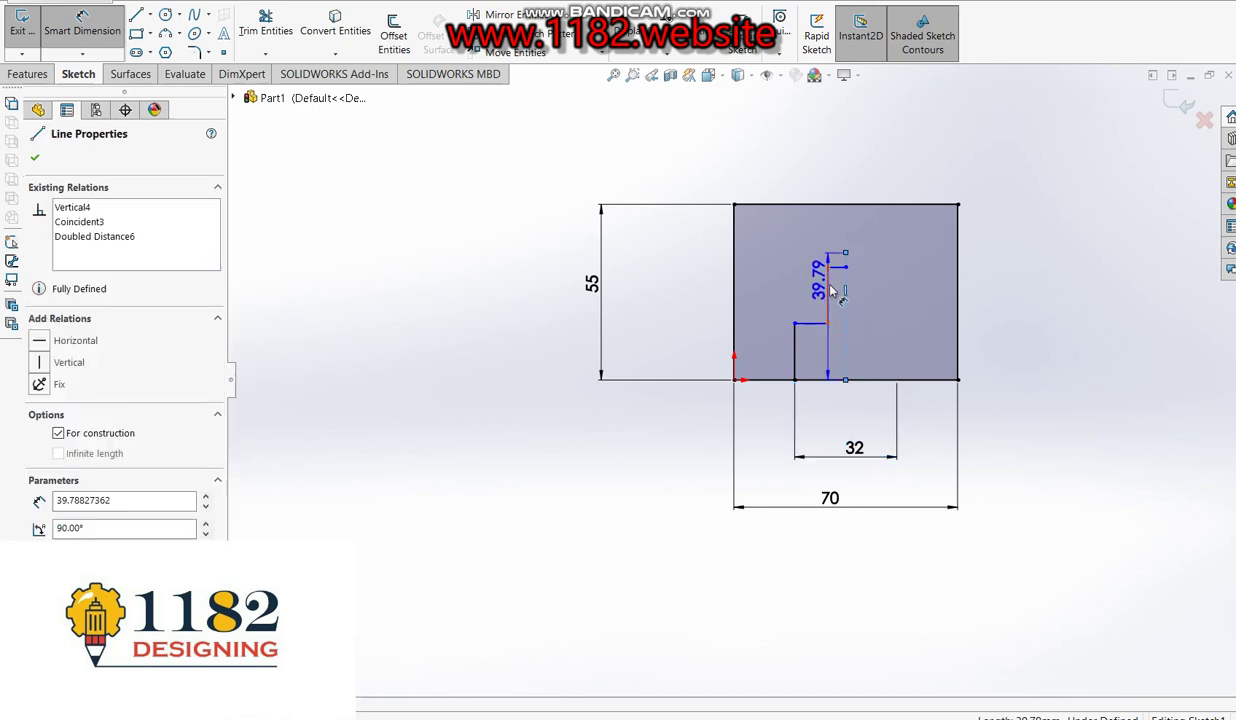
pyautogui.click(850, 433)
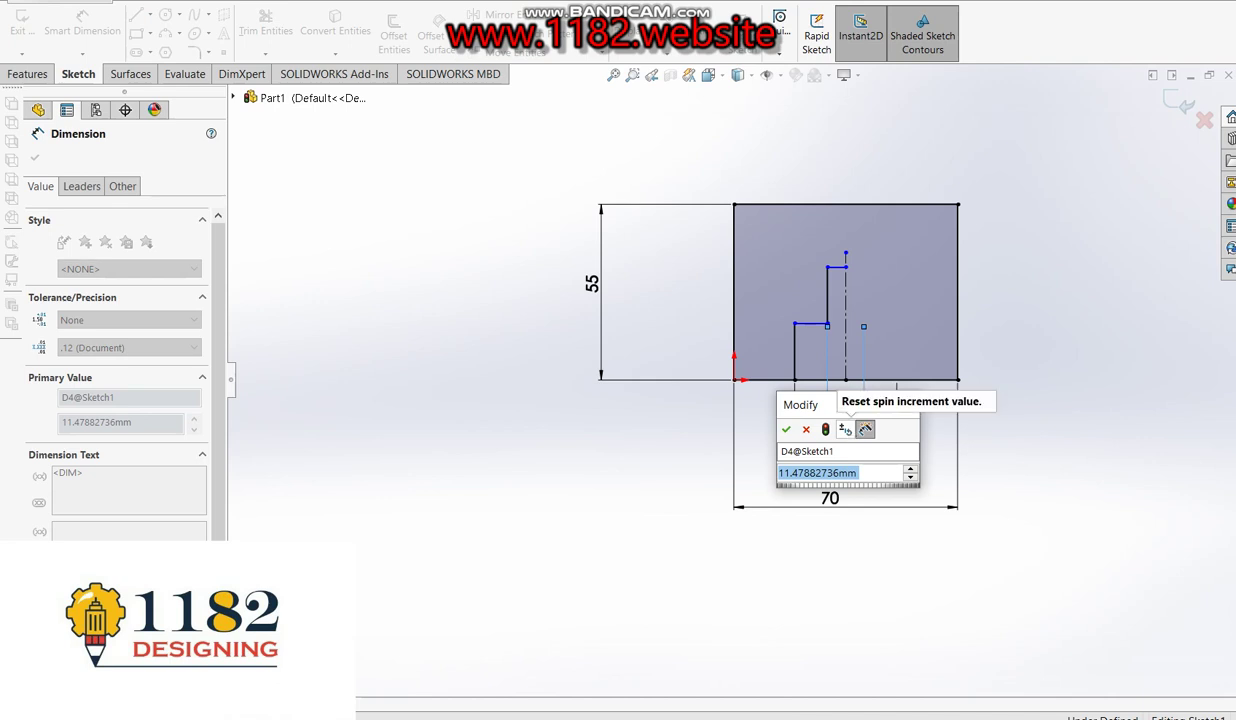
pyautogui.write('25')
pyautogui.press('Return')
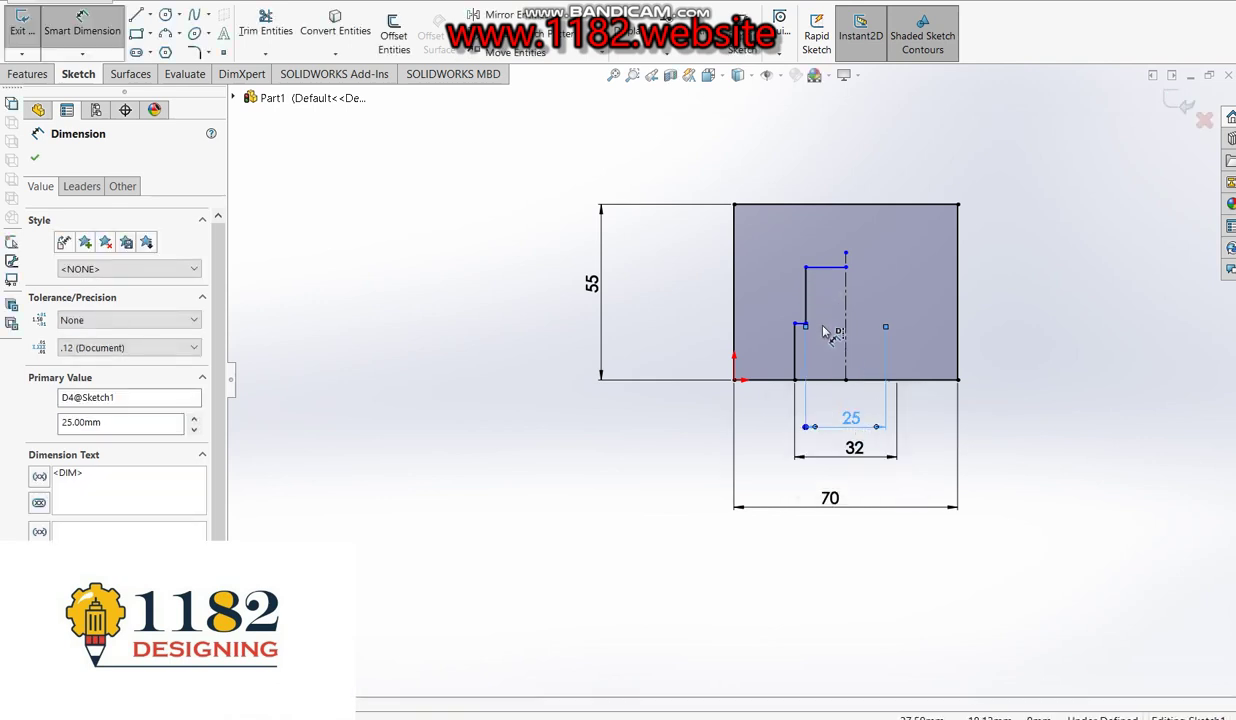
# - Dimension the slot's top line 43 mm above the block's bottom edge
pyautogui.click(835, 270)
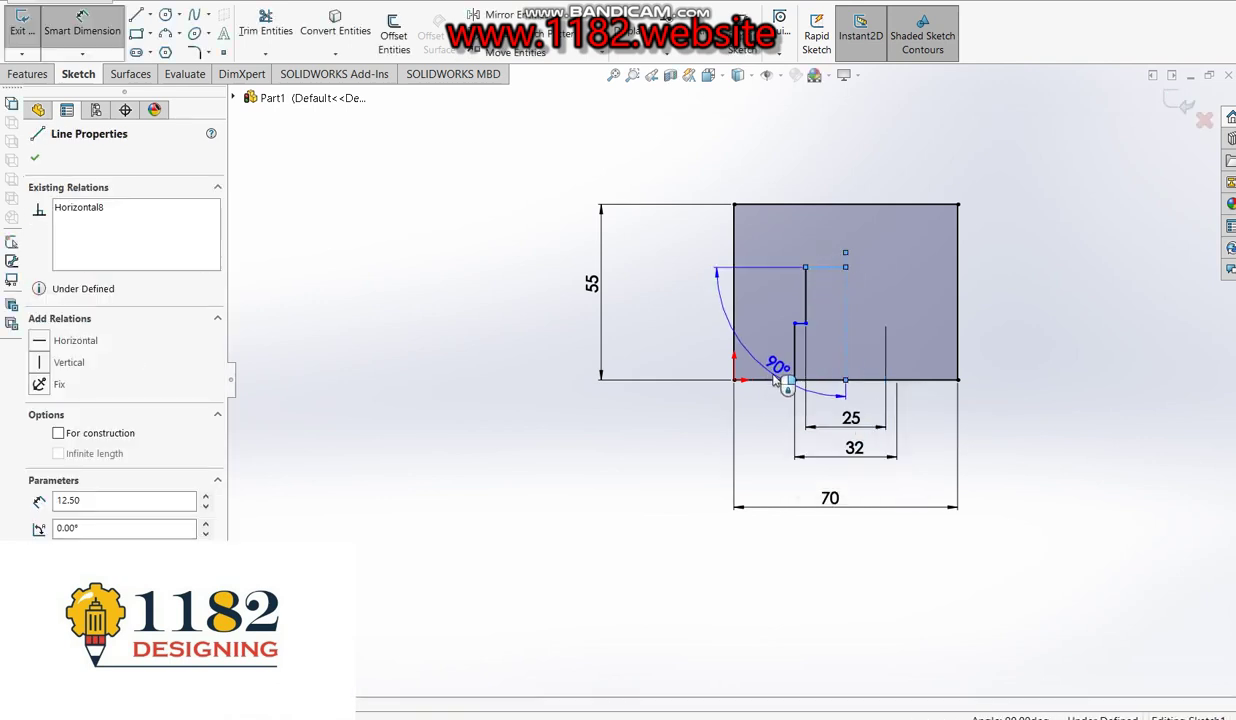
pyautogui.press('Escape')
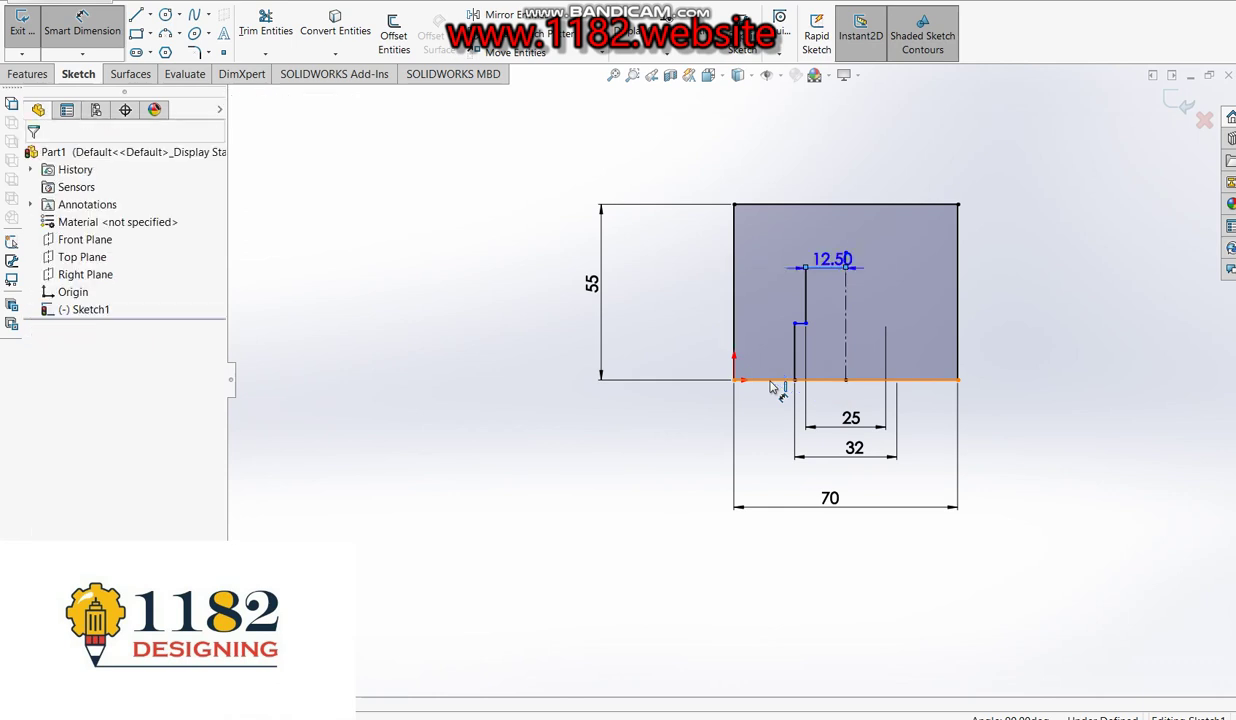
pyautogui.click(773, 381)
pyautogui.click(822, 267)
pyautogui.click(1030, 316)
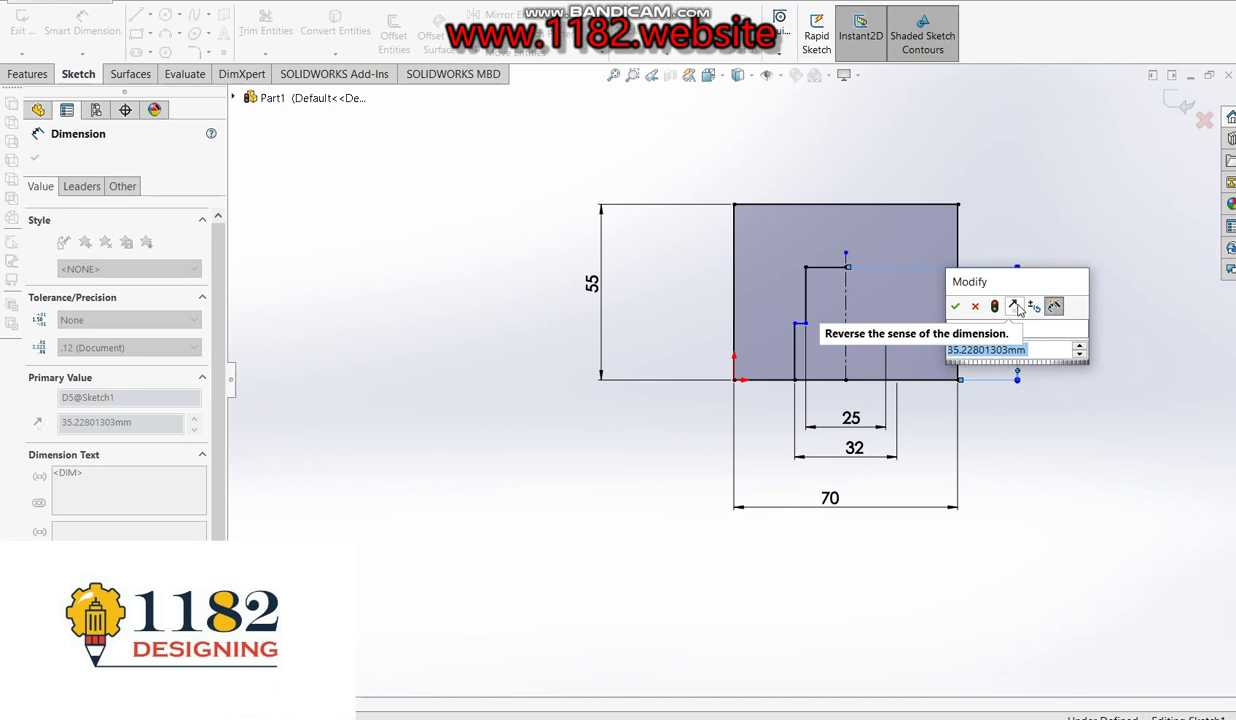
pyautogui.write('43')
pyautogui.press('Return')
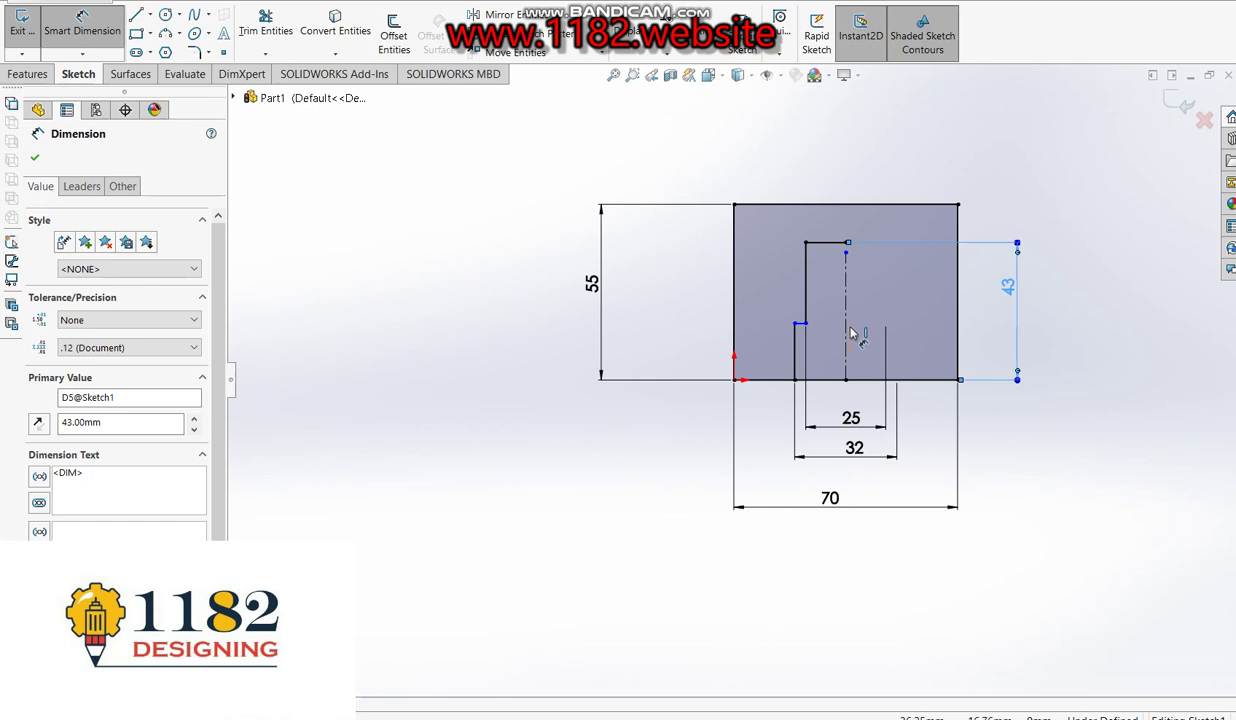
# - Dimension the short step 27 mm above the bottom edge, then begin selecting slot lines to mirror
pyautogui.scroll(-3, 805, 328)
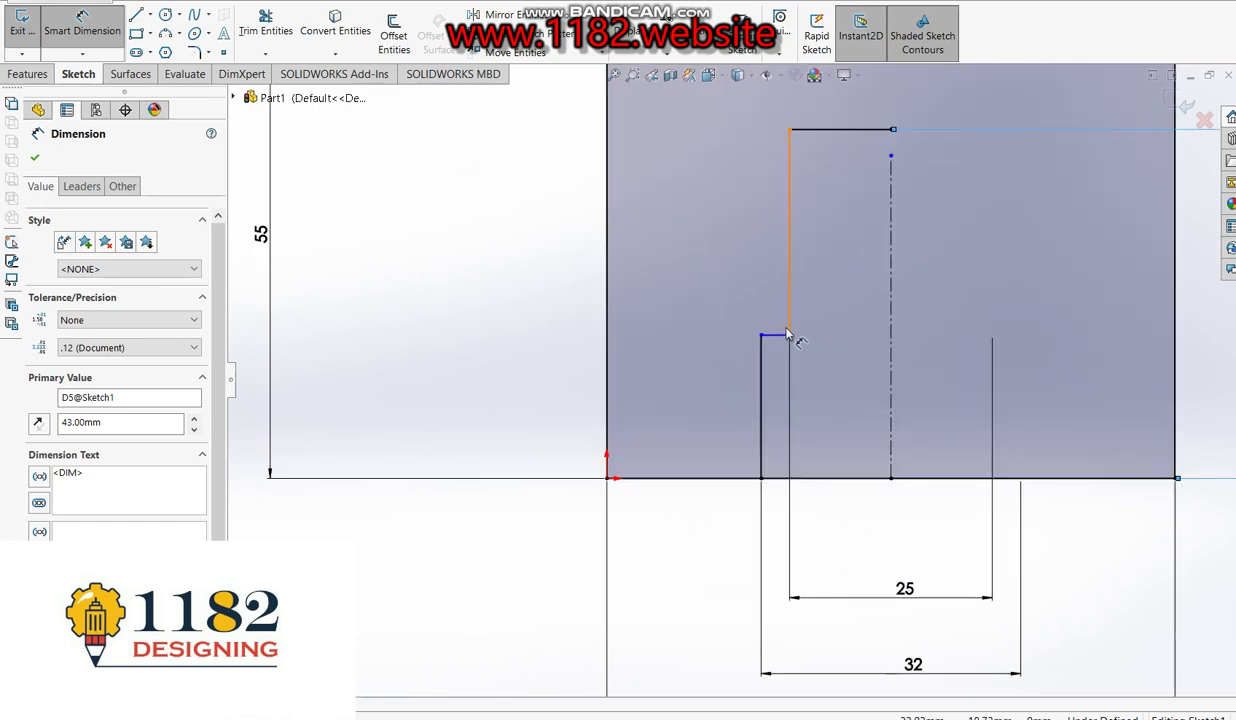
pyautogui.click(783, 337)
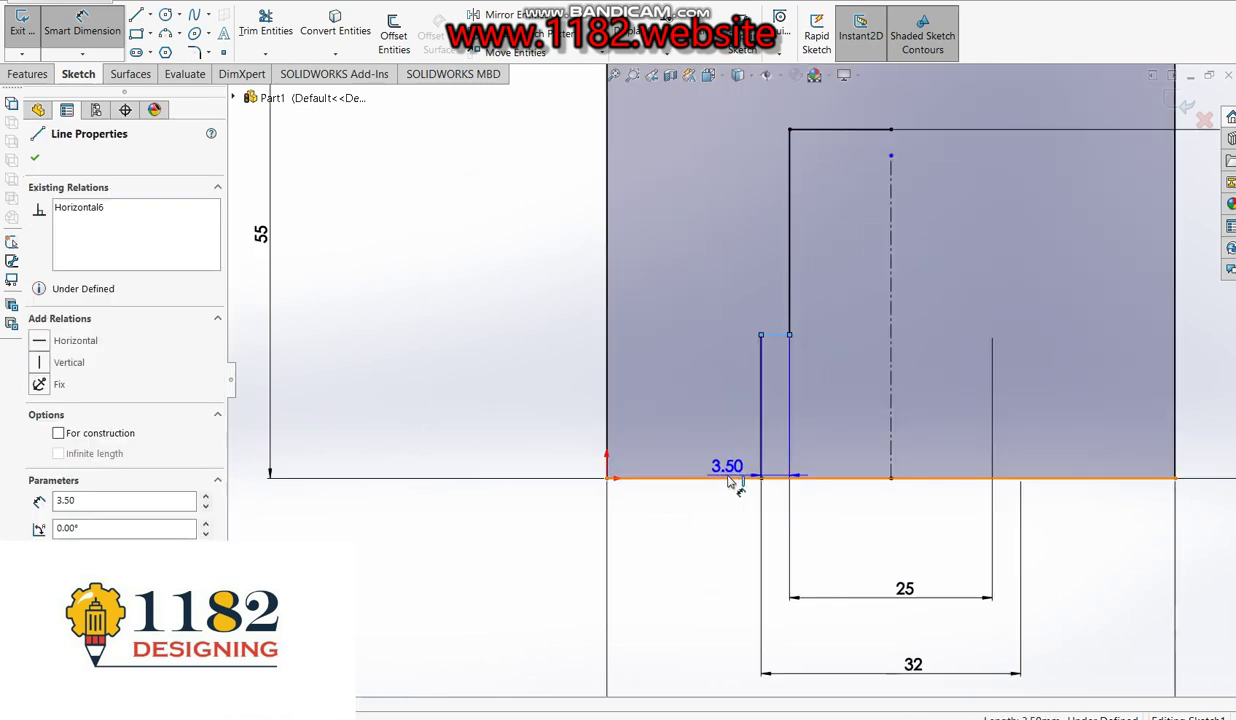
pyautogui.click(729, 478)
pyautogui.click(442, 404)
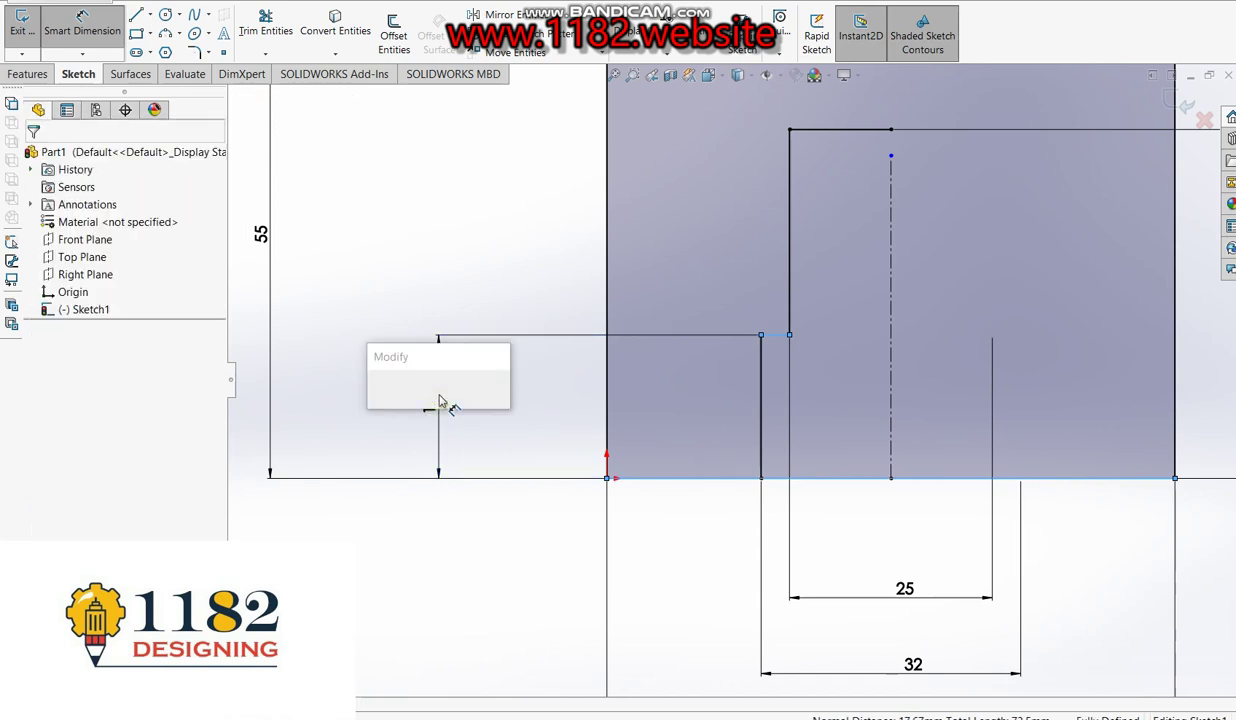
pyautogui.write('27')
pyautogui.press('Return')
pyautogui.scroll(1, 710, 295)
pyautogui.scroll(-3, 850, 220)
pyautogui.scroll(2, 680, 284)
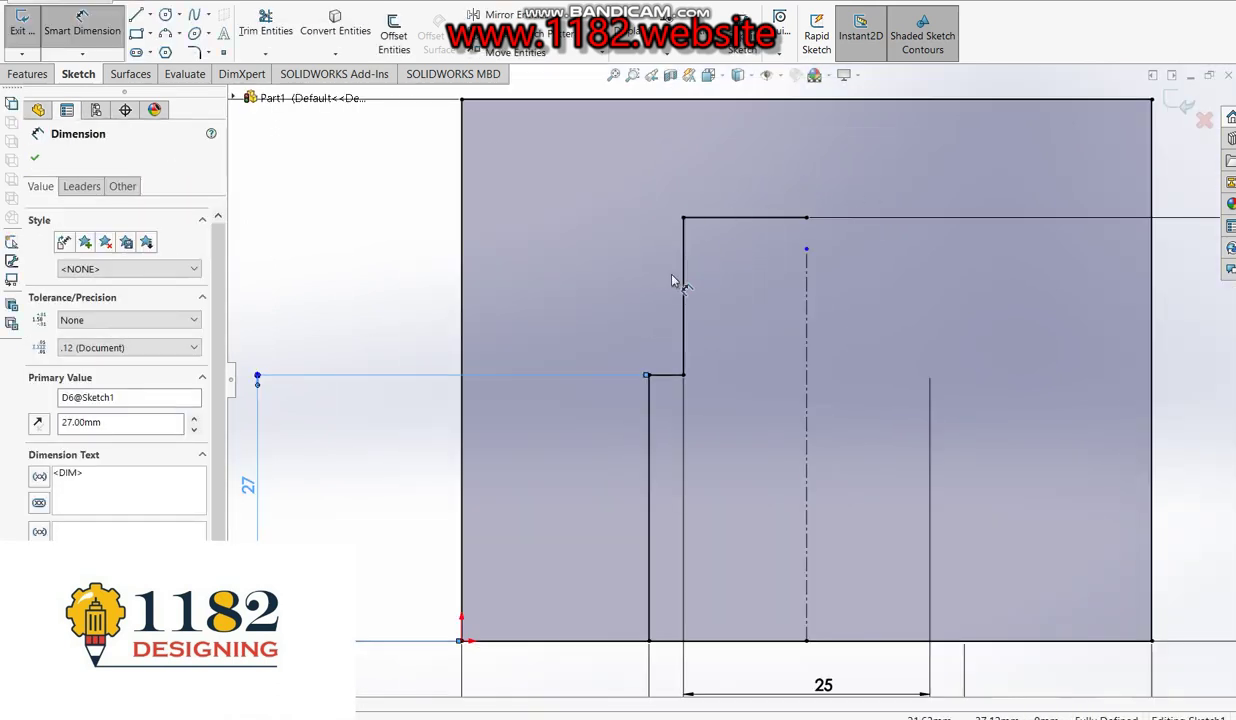
pyautogui.press('Escape')
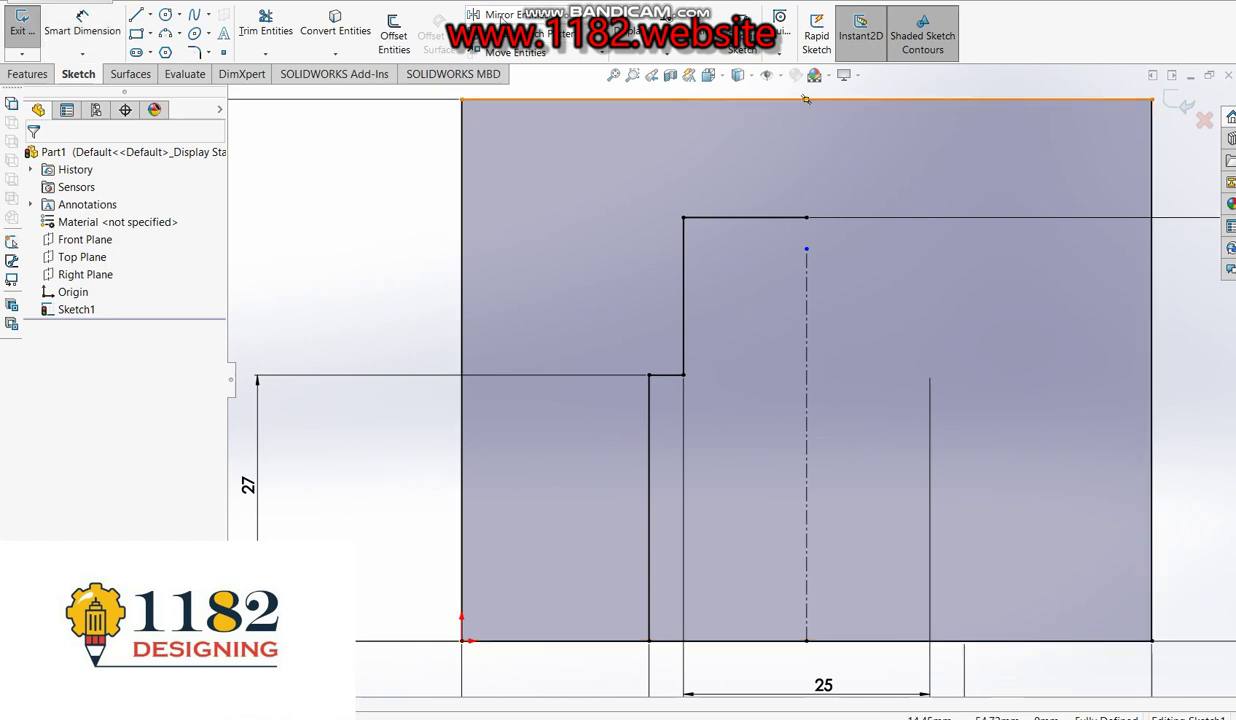
pyautogui.click(505, 14)
pyautogui.click(765, 220)
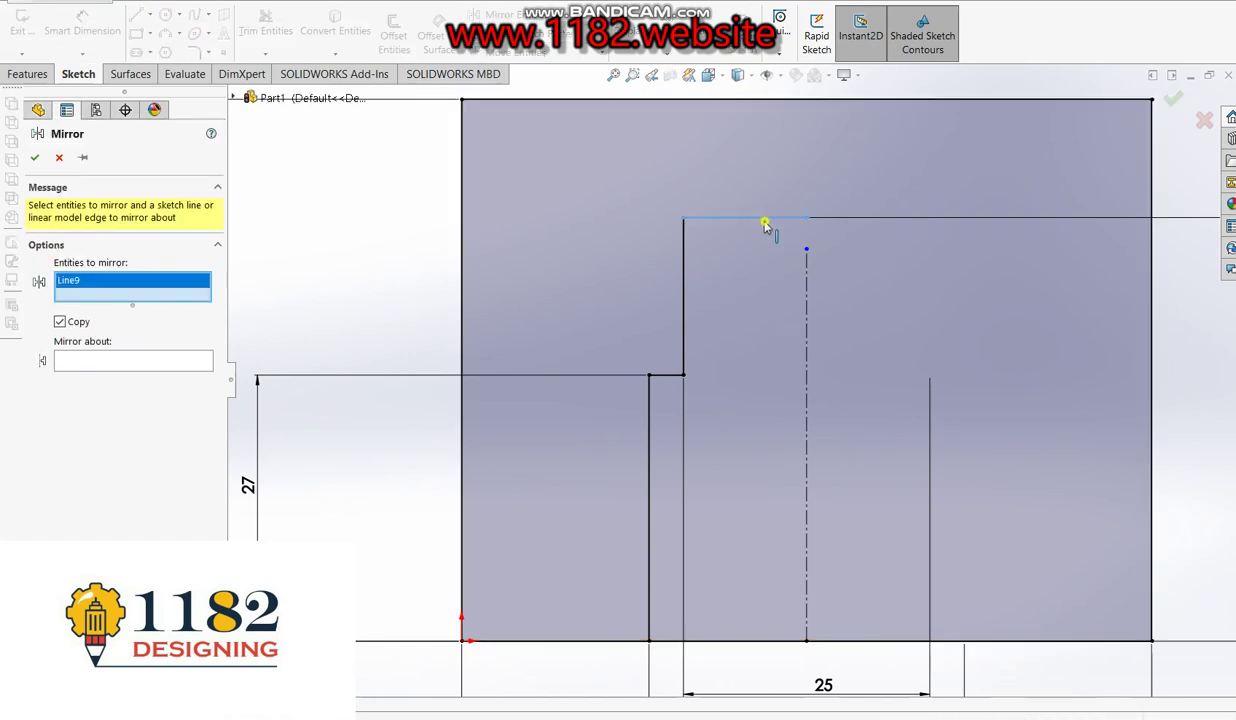
# - Mirror the slot walls and step line about the vertical centerline
pyautogui.click(683, 330)
pyautogui.click(663, 378)
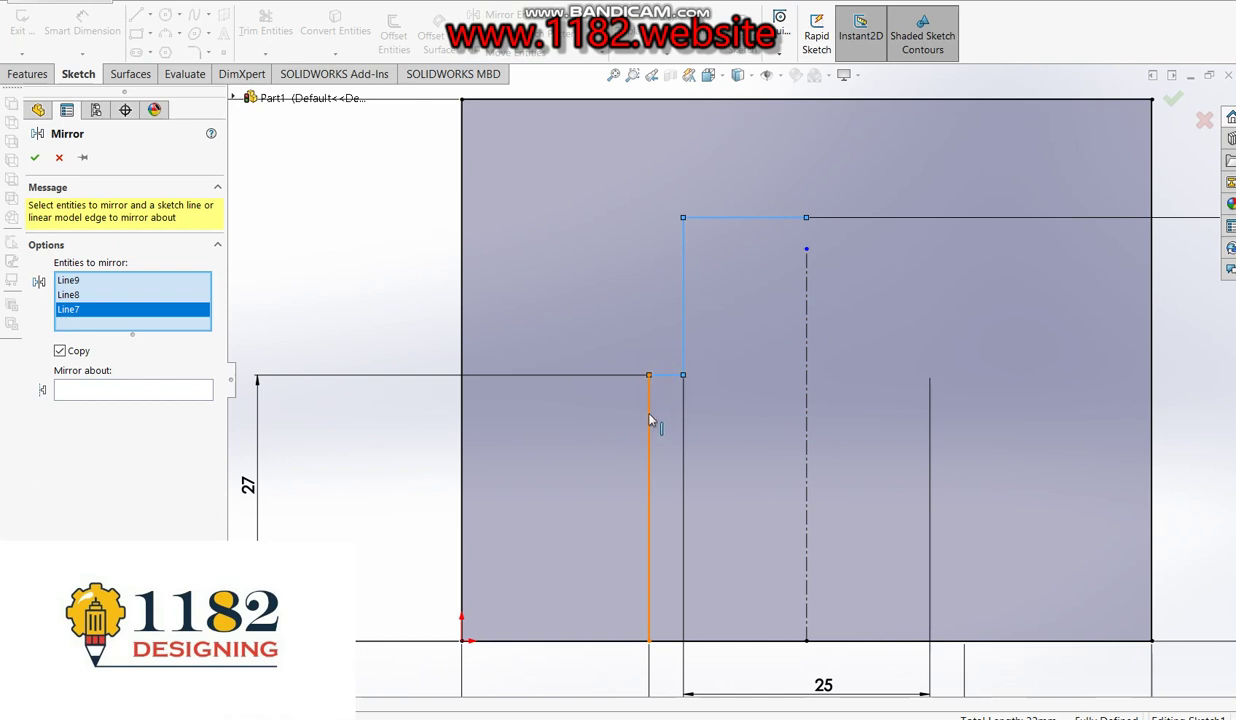
pyautogui.click(649, 433)
pyautogui.click(121, 408)
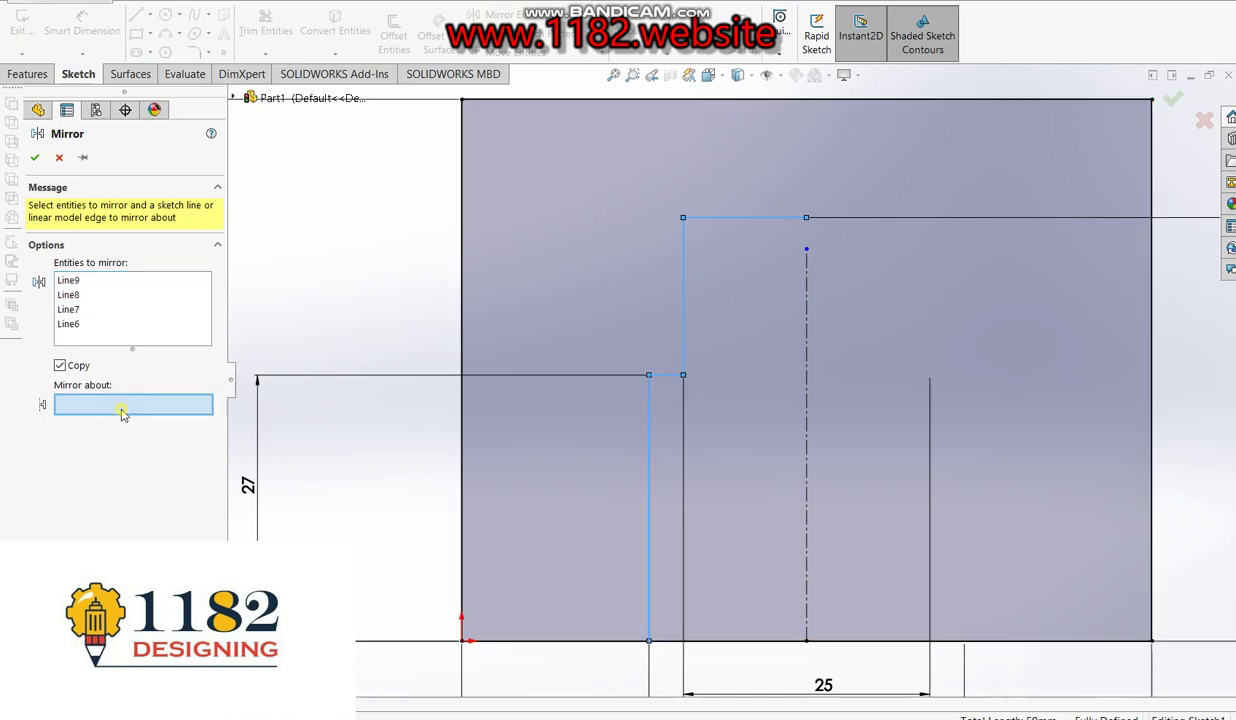
pyautogui.click(808, 460)
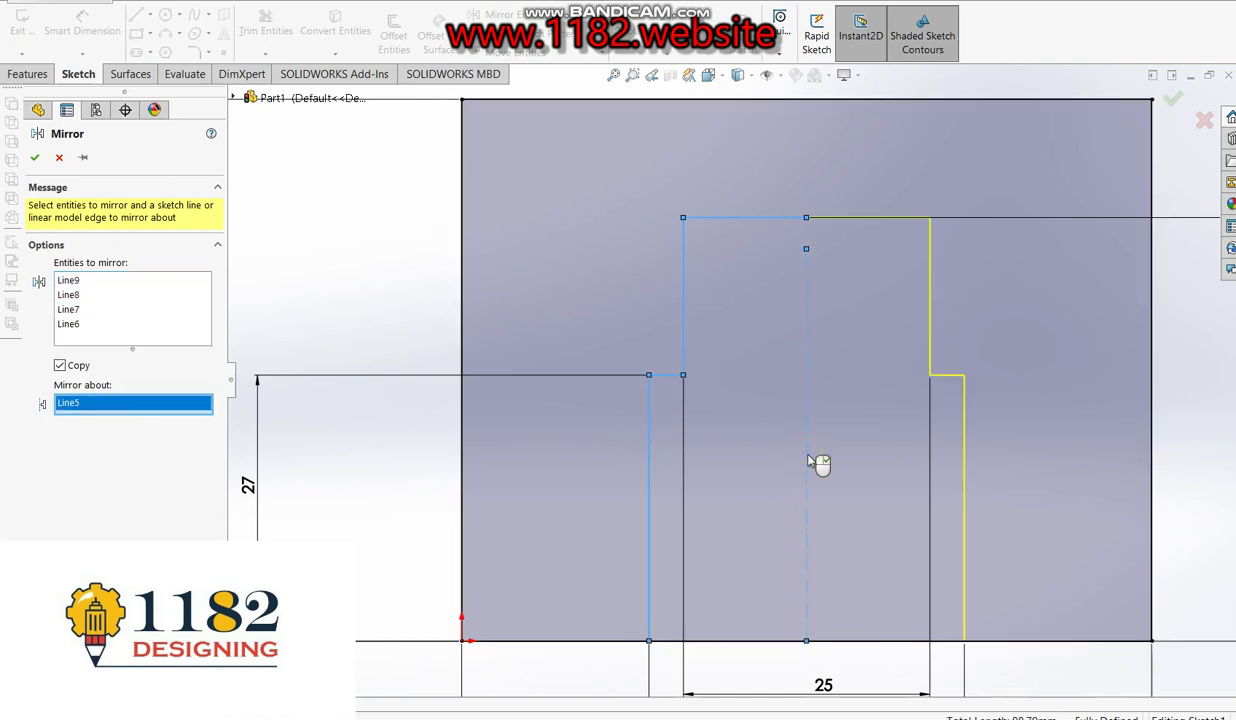
pyautogui.click(1174, 98)
pyautogui.scroll(2, 755, 354)
pyautogui.scroll(-1, 750, 350)
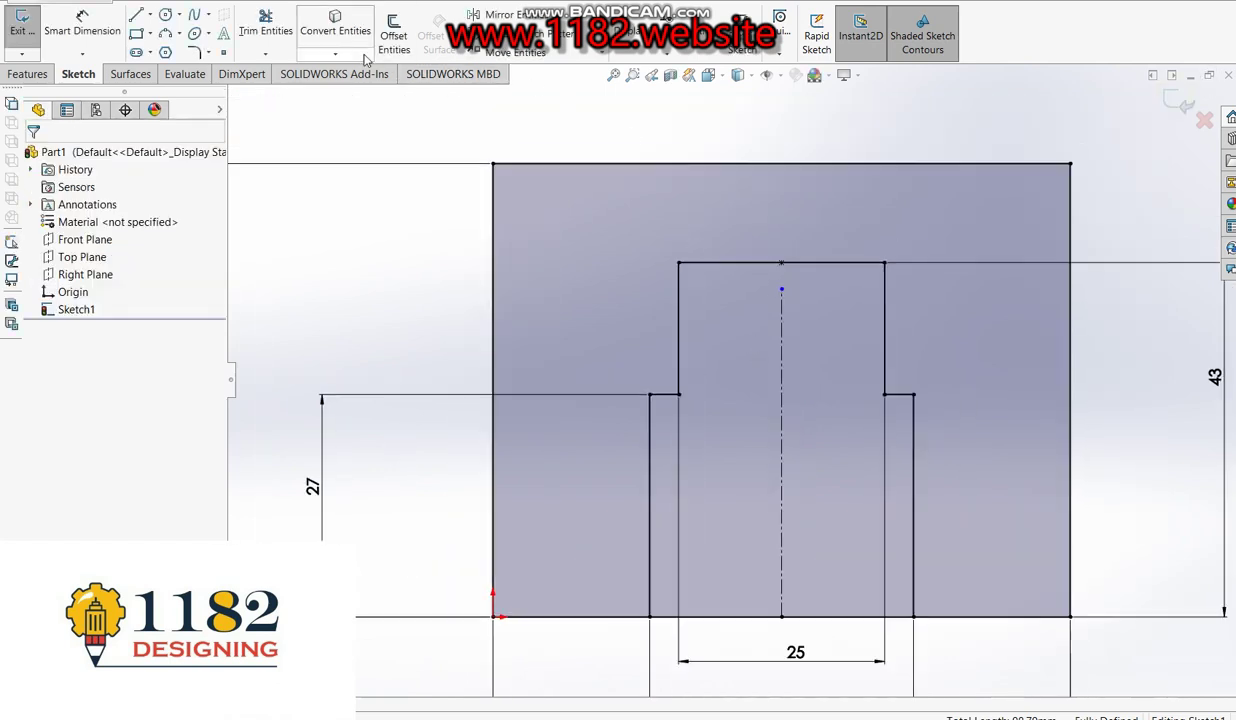
# - Power-trim away the bottom-edge segment lying between the slot walls
pyautogui.click(266, 24)
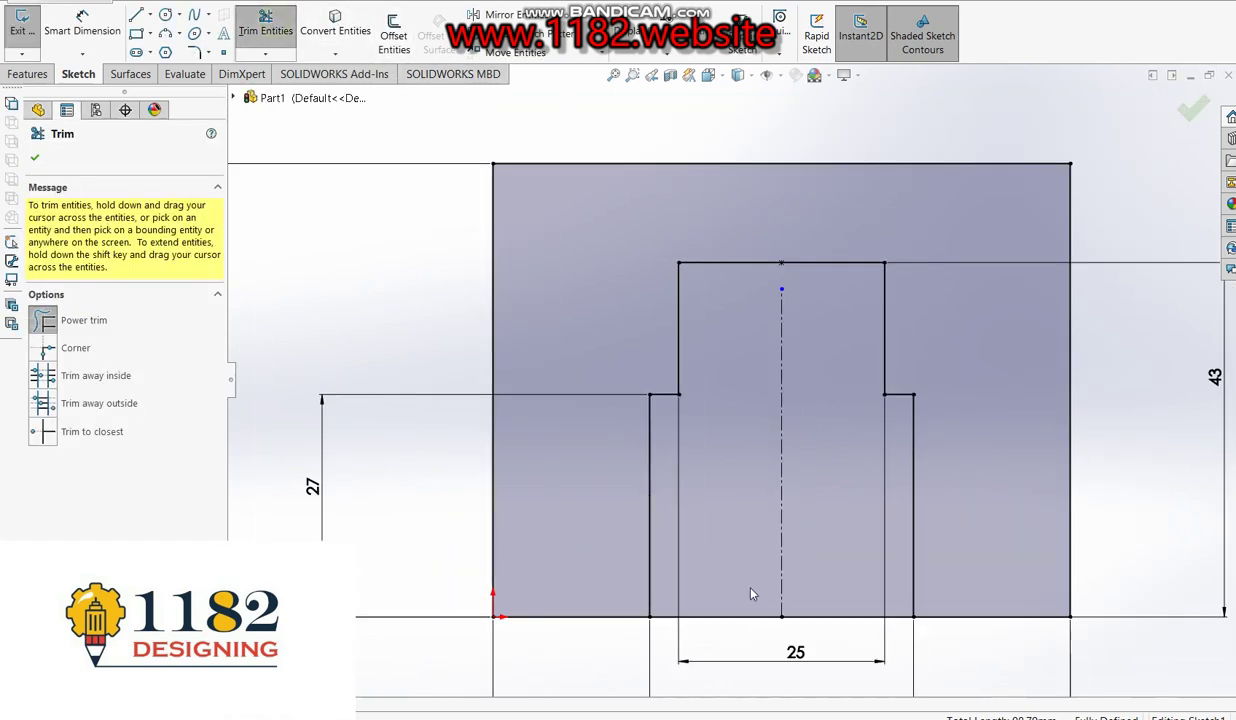
pyautogui.moveTo(752, 594); pyautogui.dragTo(742, 635)
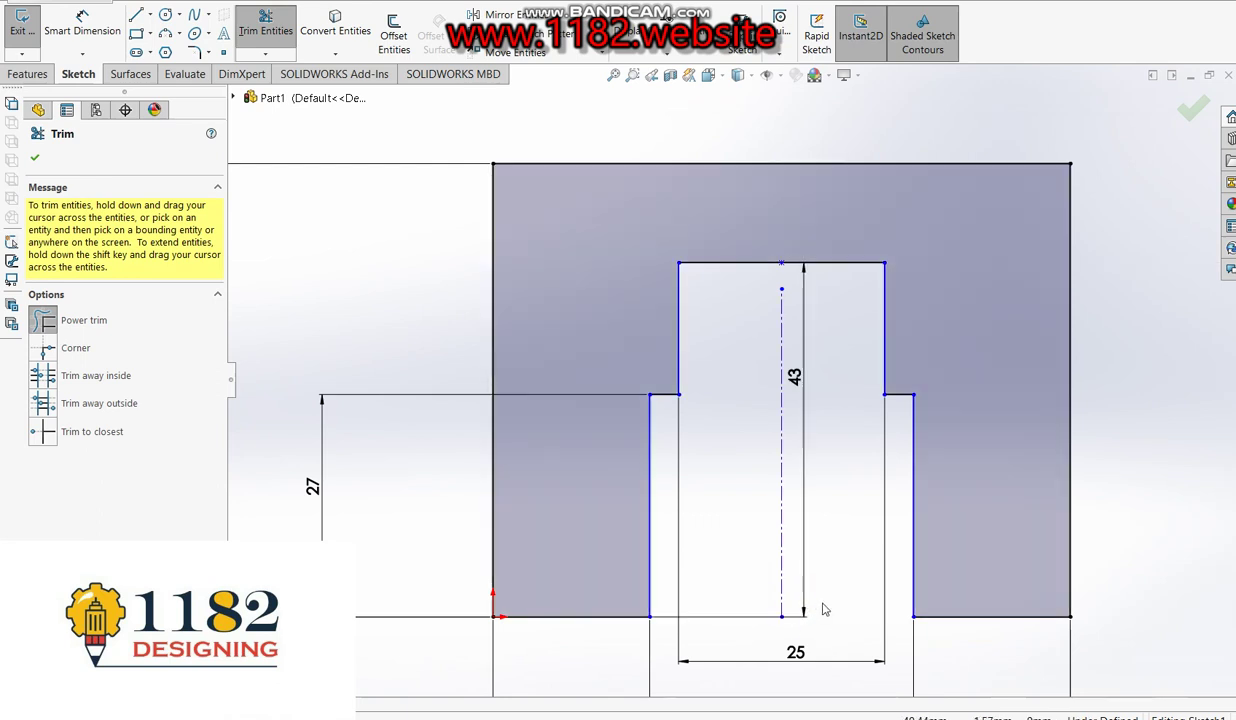
pyautogui.scroll(2, 762, 417)
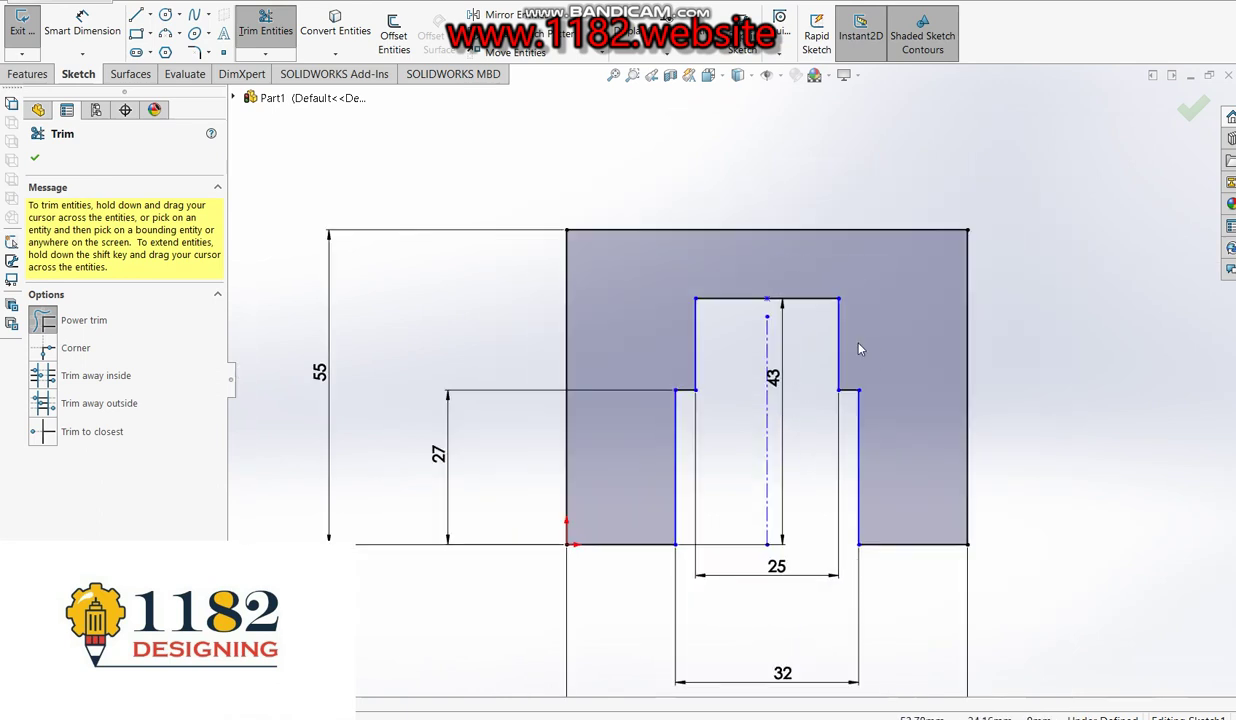
pyautogui.scroll(-2, 760, 168)
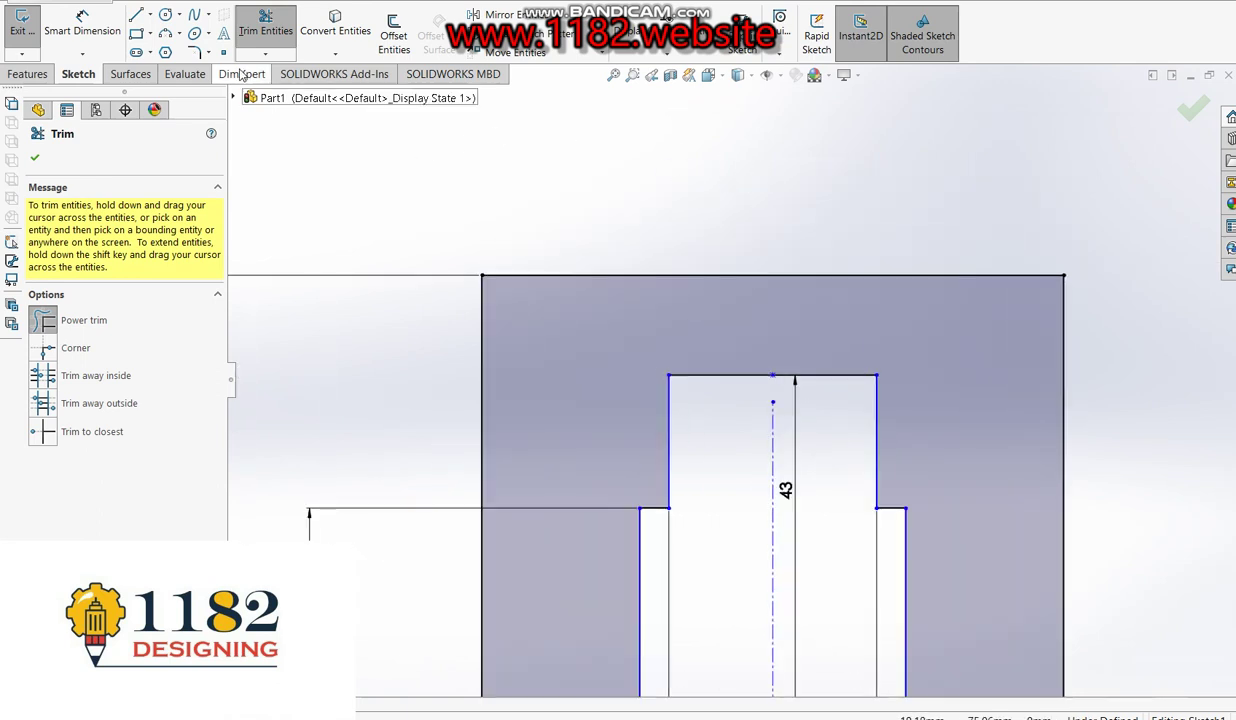
# - Sketch a circle on the top edge's midpoint and dimension it to 35 mm diameter
pyautogui.click(165, 14)
pyautogui.click(772, 275)
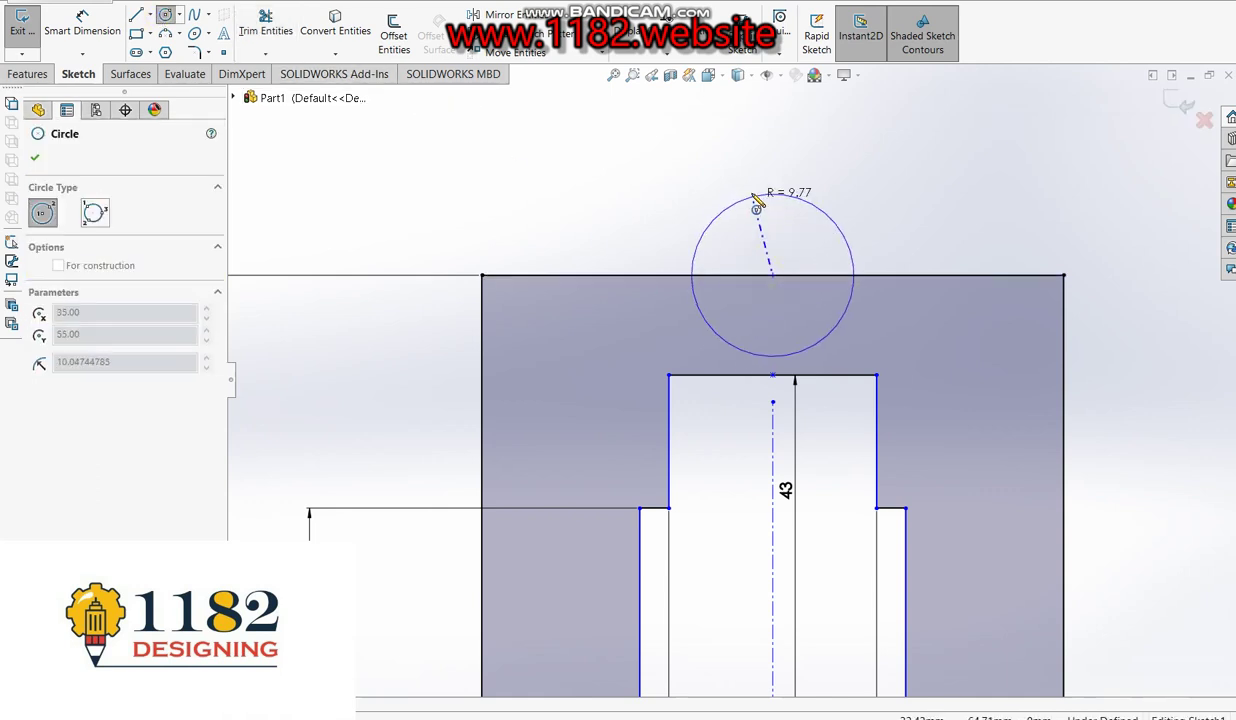
pyautogui.click(750, 190)
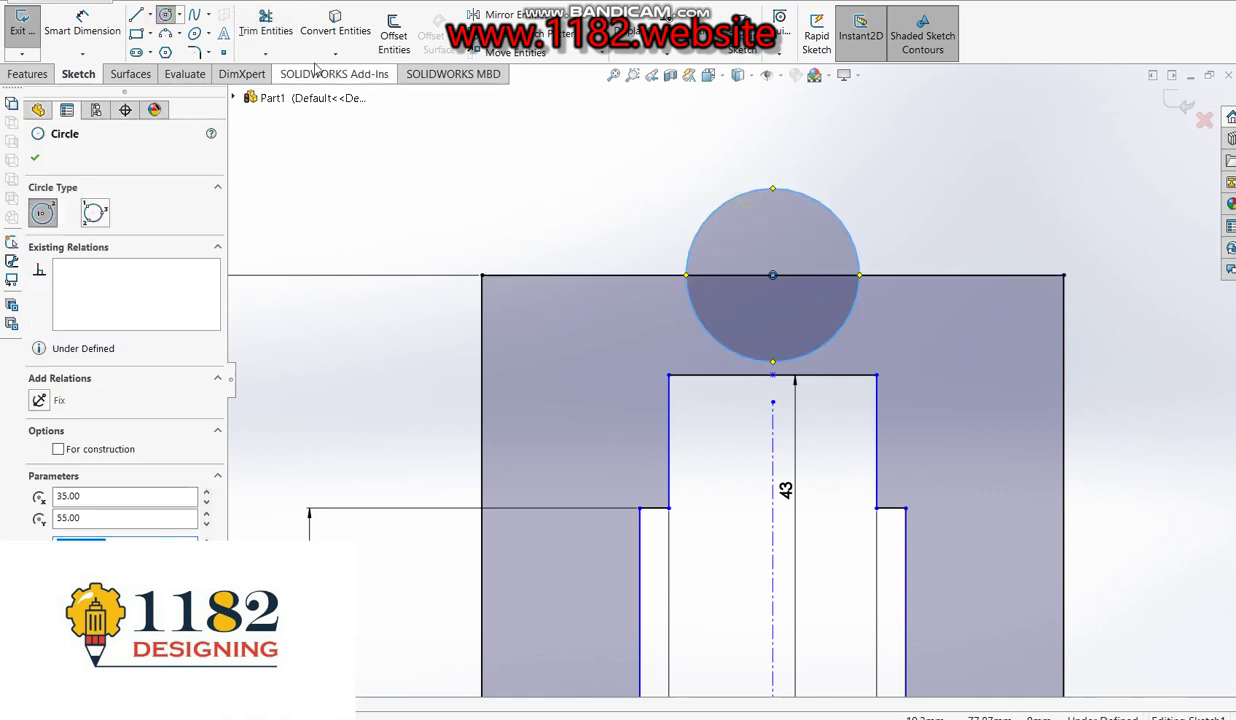
pyautogui.click(83, 22)
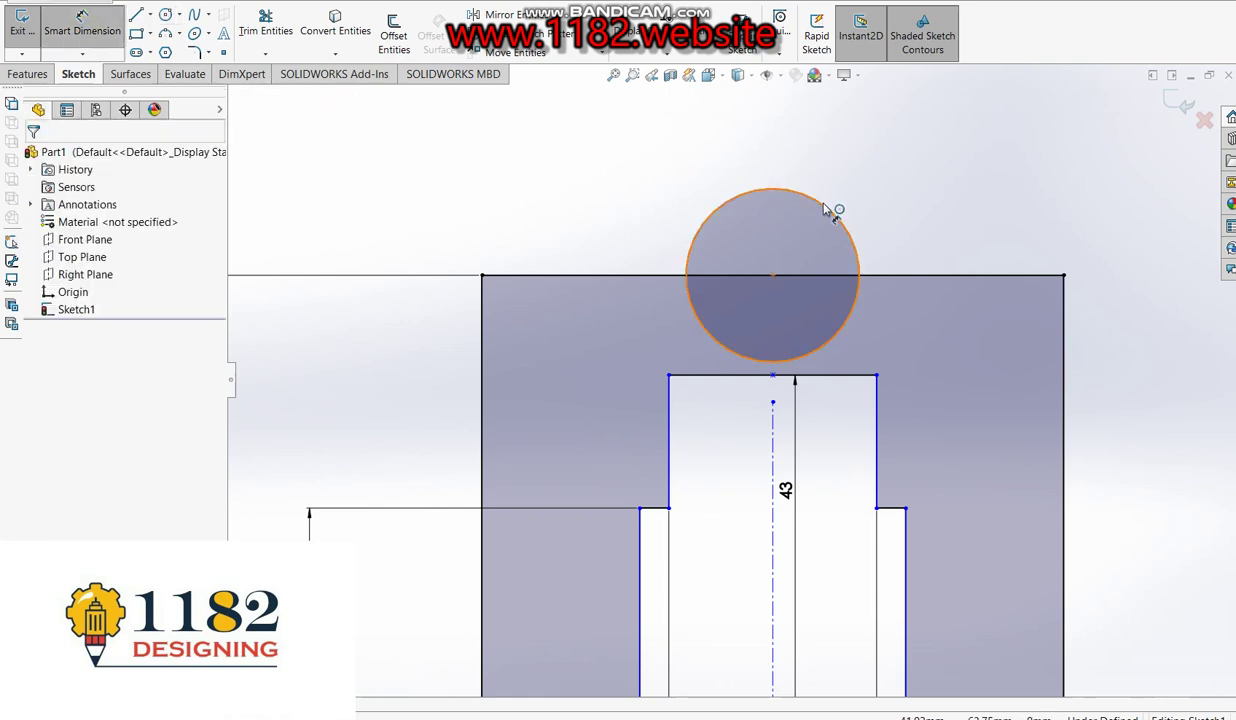
pyautogui.click(968, 185)
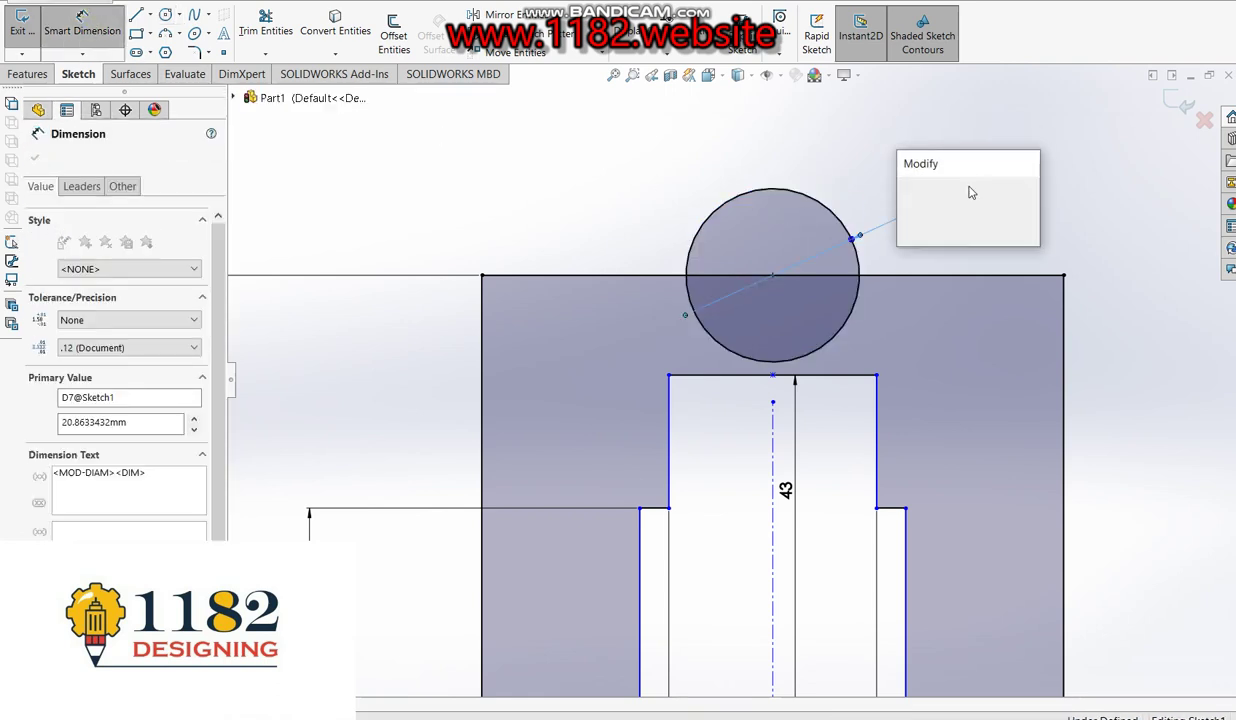
pyautogui.write('35')
pyautogui.press('Return')
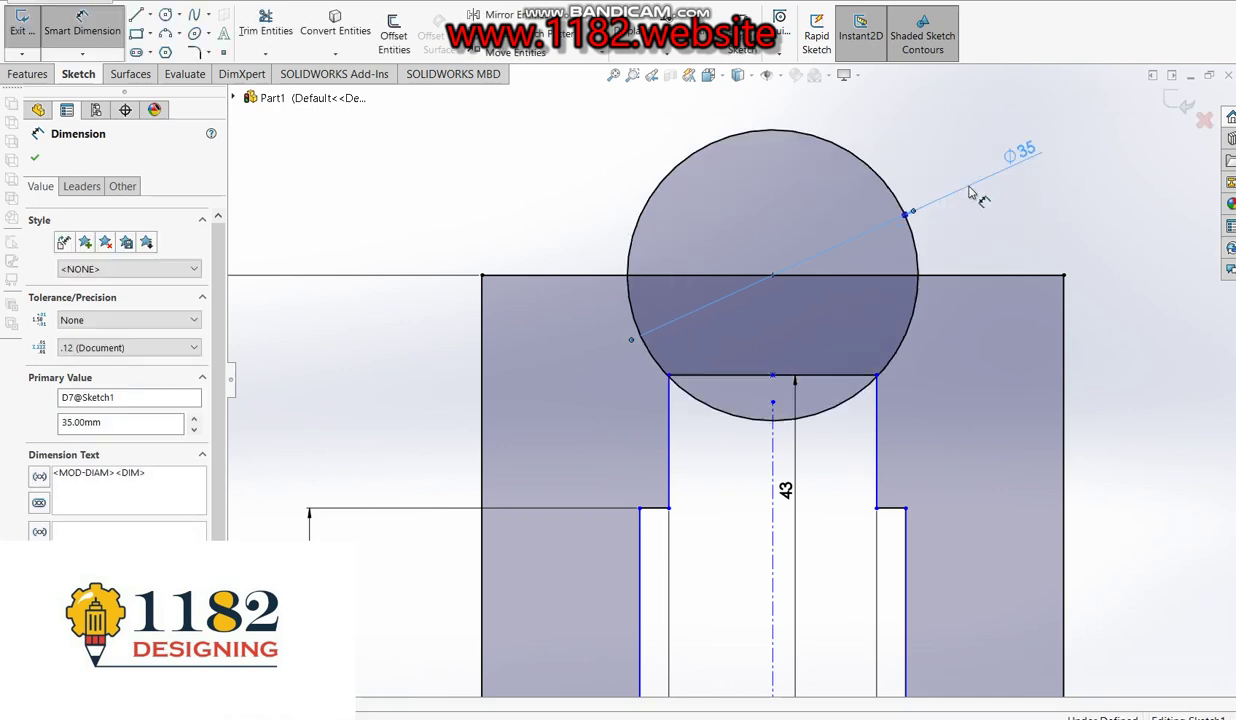
pyautogui.hotkey('alt', 'Tab')
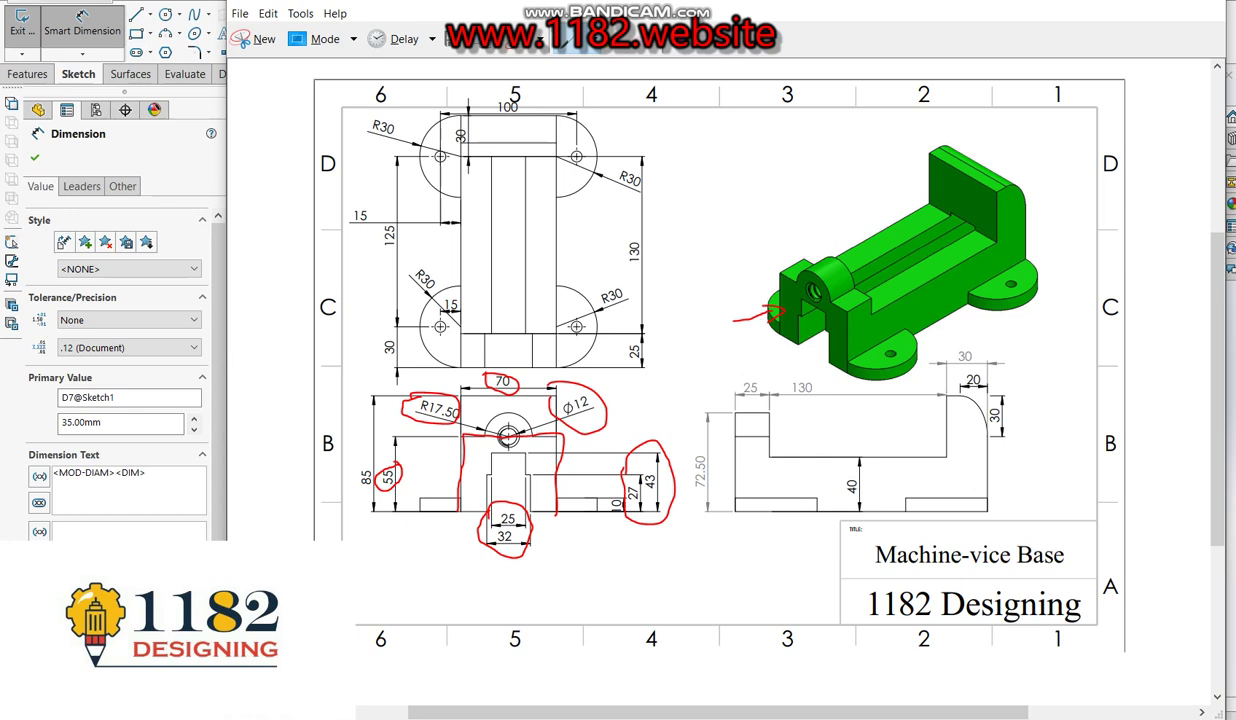
pyautogui.hotkey('alt', 'Tab')
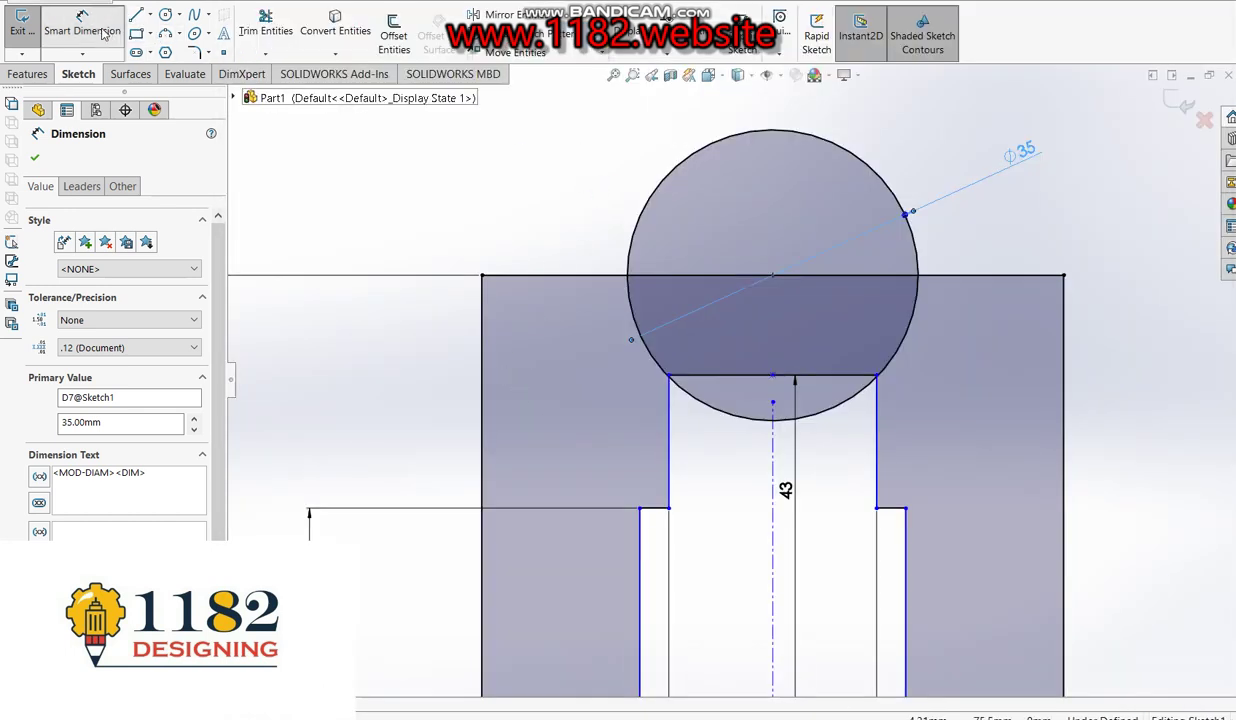
pyautogui.click(165, 14)
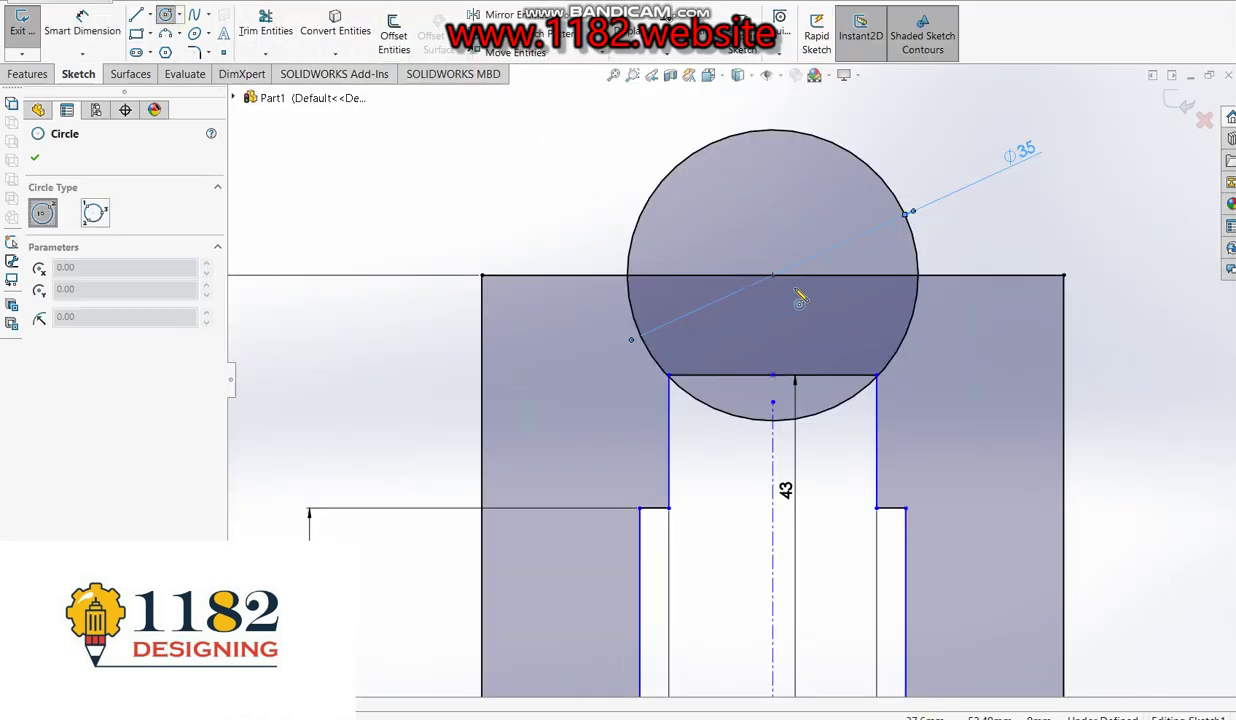
# - Add a concentric inner circle and dimension it to 12 mm diameter
pyautogui.click(773, 274)
pyautogui.click(706, 275)
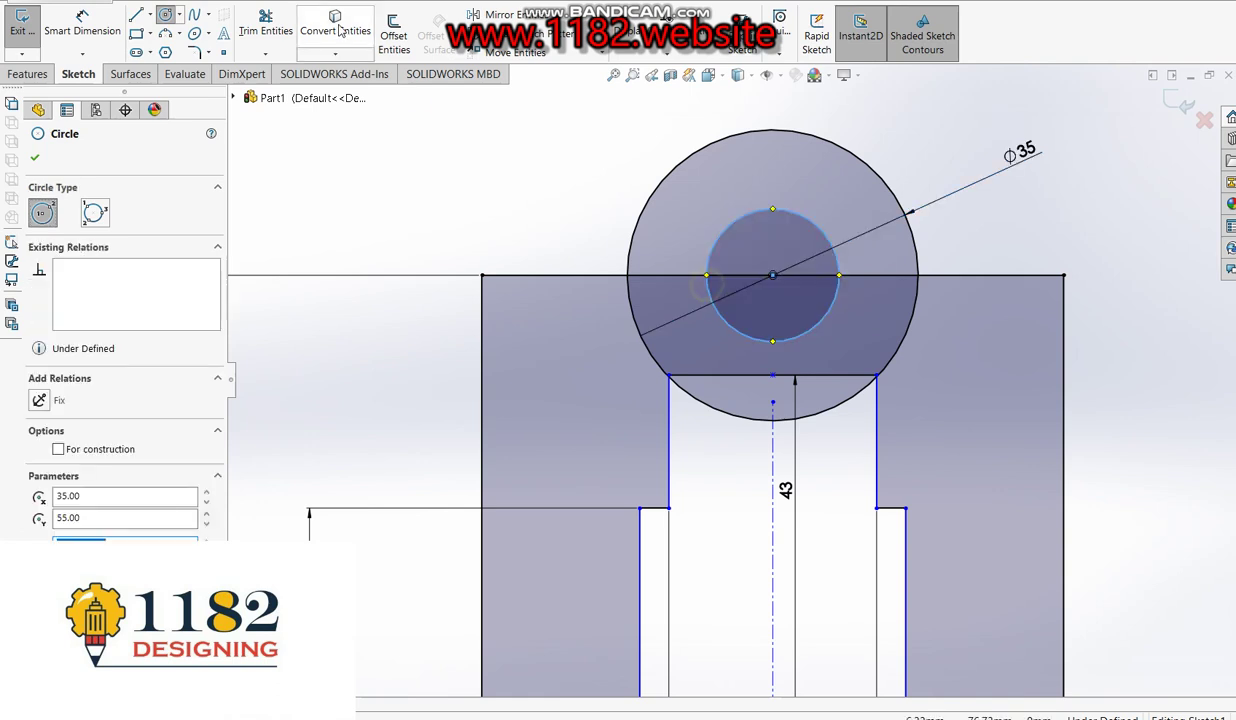
pyautogui.click(82, 25)
pyautogui.click(840, 275)
pyautogui.click(1018, 328)
pyautogui.write('12')
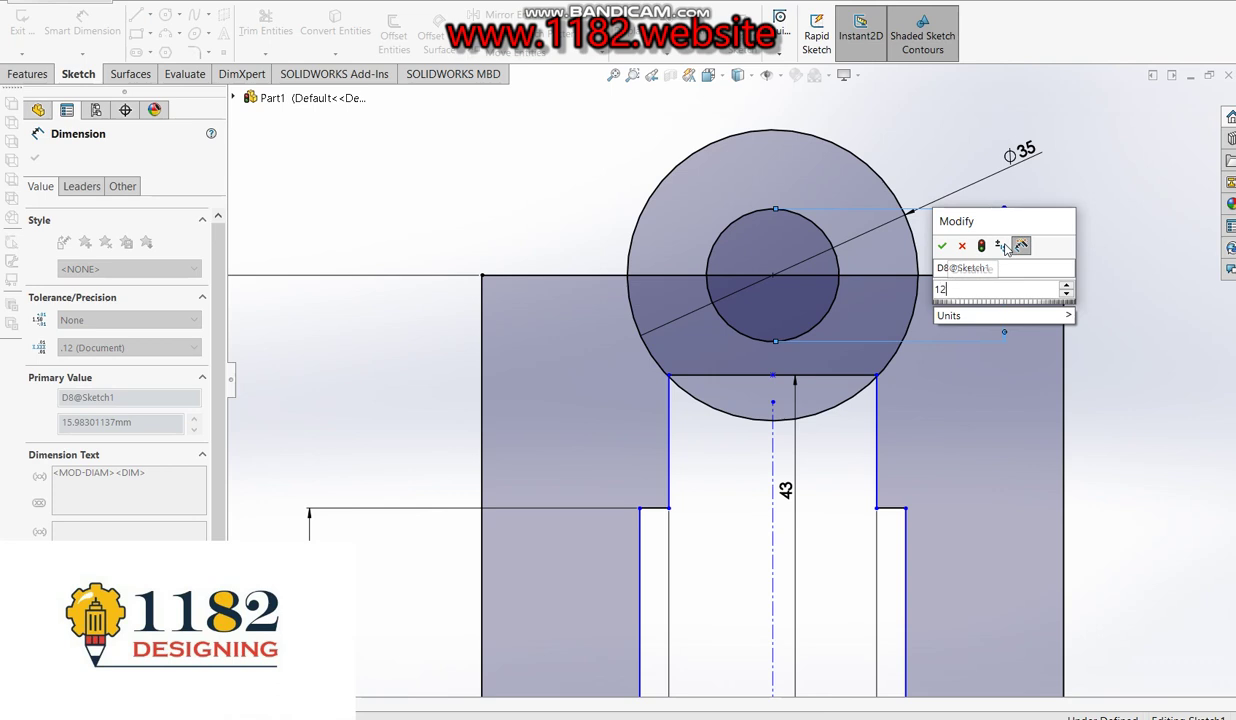
pyautogui.press('Return')
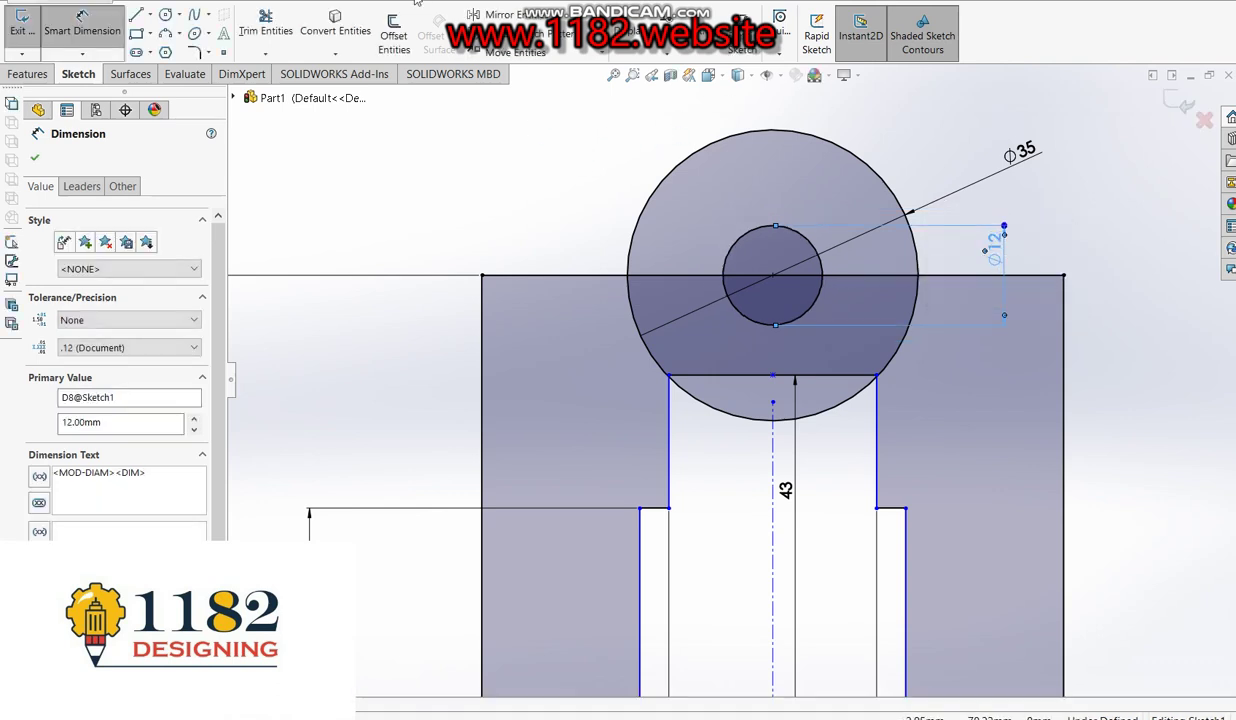
# - Trim the 35 mm circle's arcs inside the block and delete the leftover arc in the slot
pyautogui.click(265, 25)
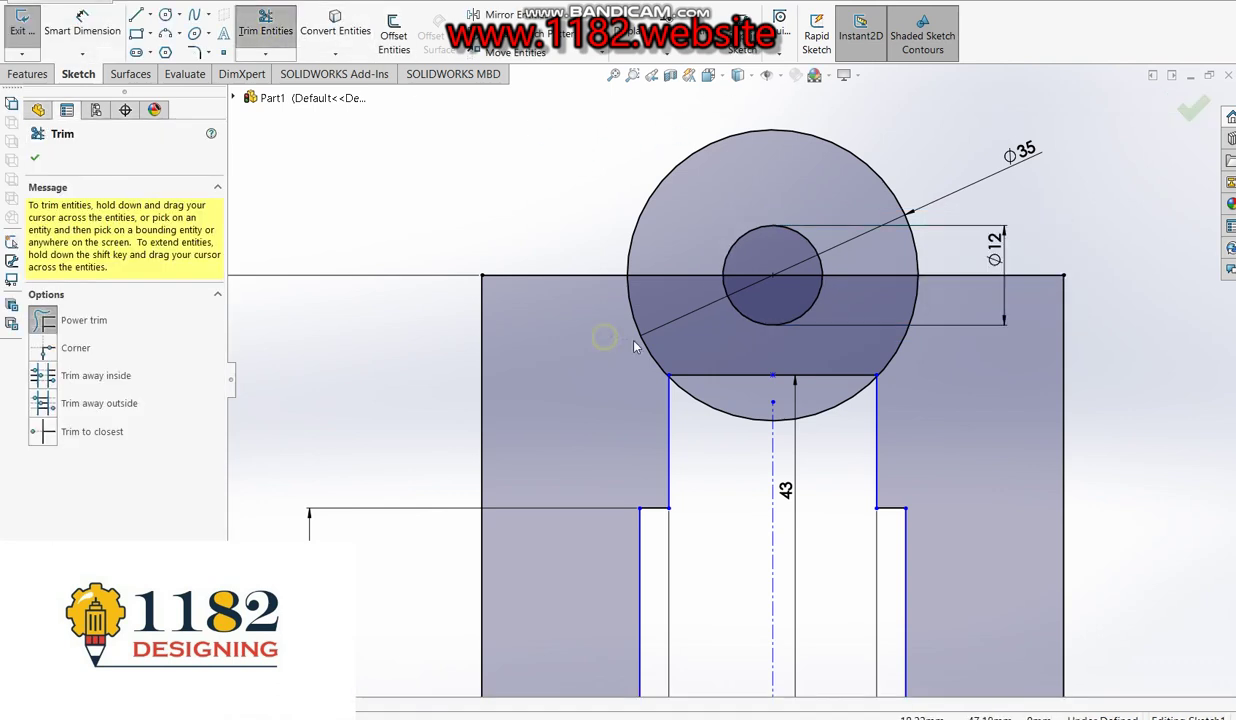
pyautogui.moveTo(633, 345)
pyautogui.mouseDown()
pyautogui.moveTo(878, 347)
pyautogui.moveTo(924, 308)
pyautogui.mouseUp()
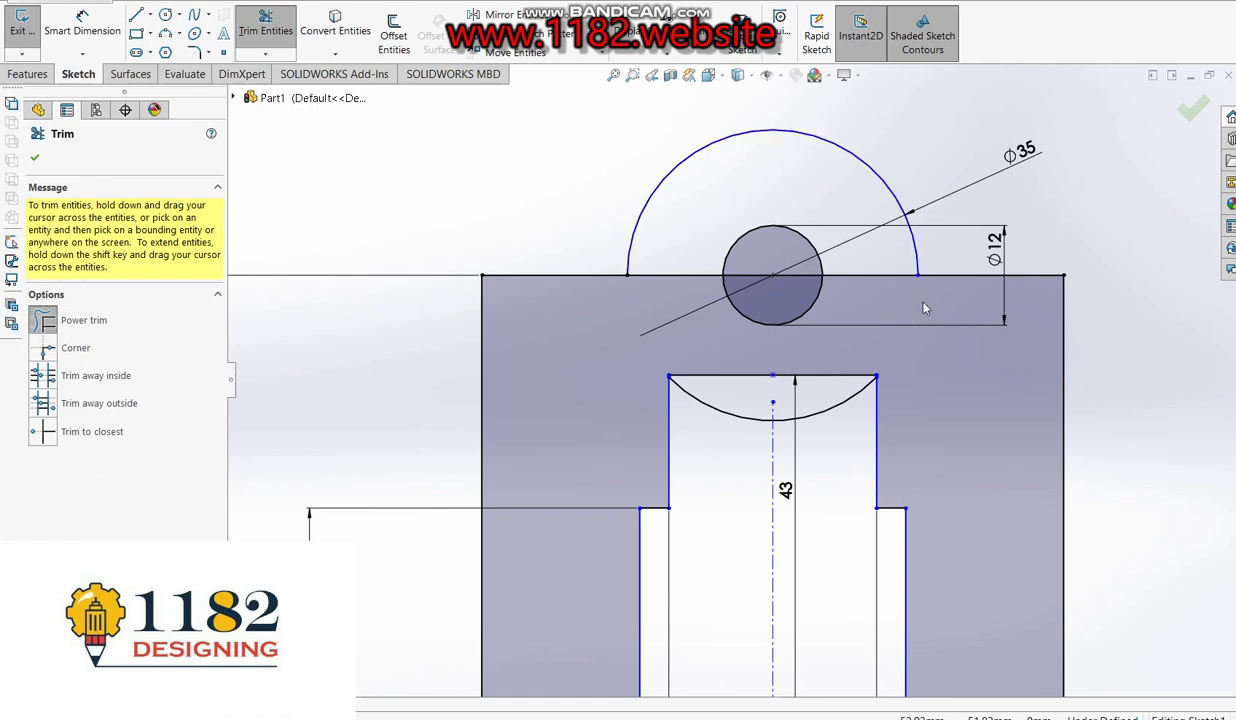
pyautogui.press('Escape')
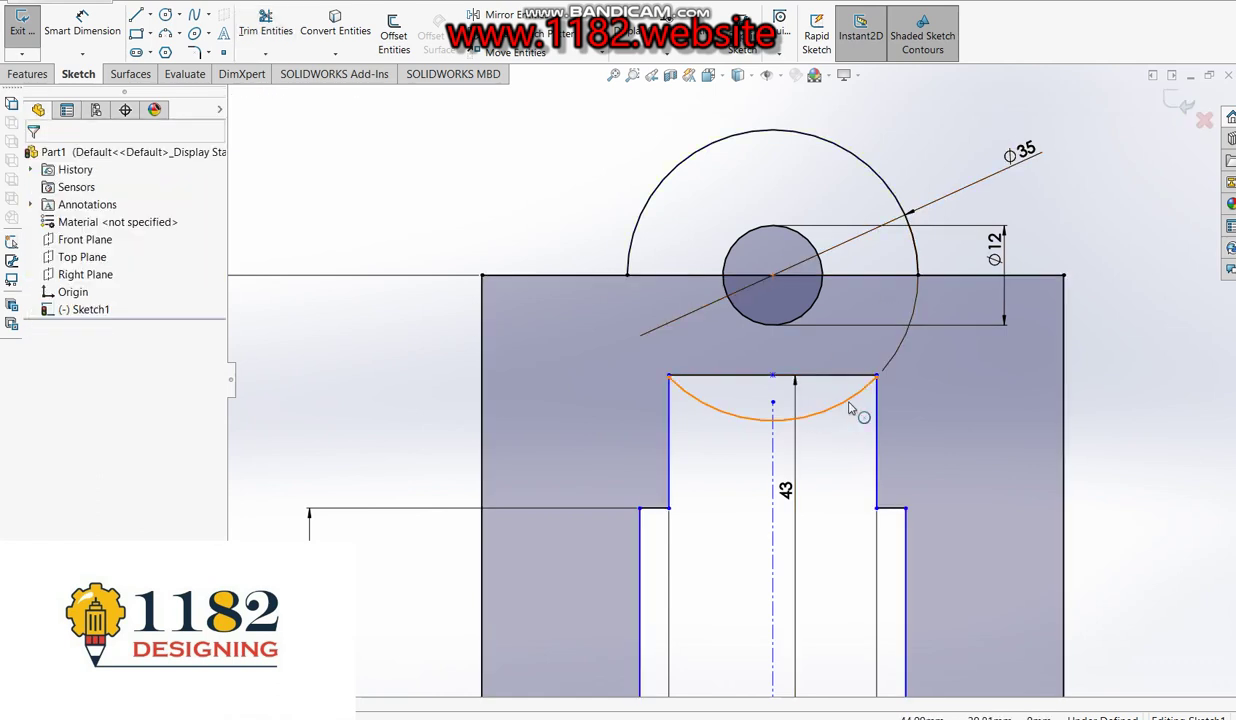
pyautogui.click(849, 408)
pyautogui.press('Delete')
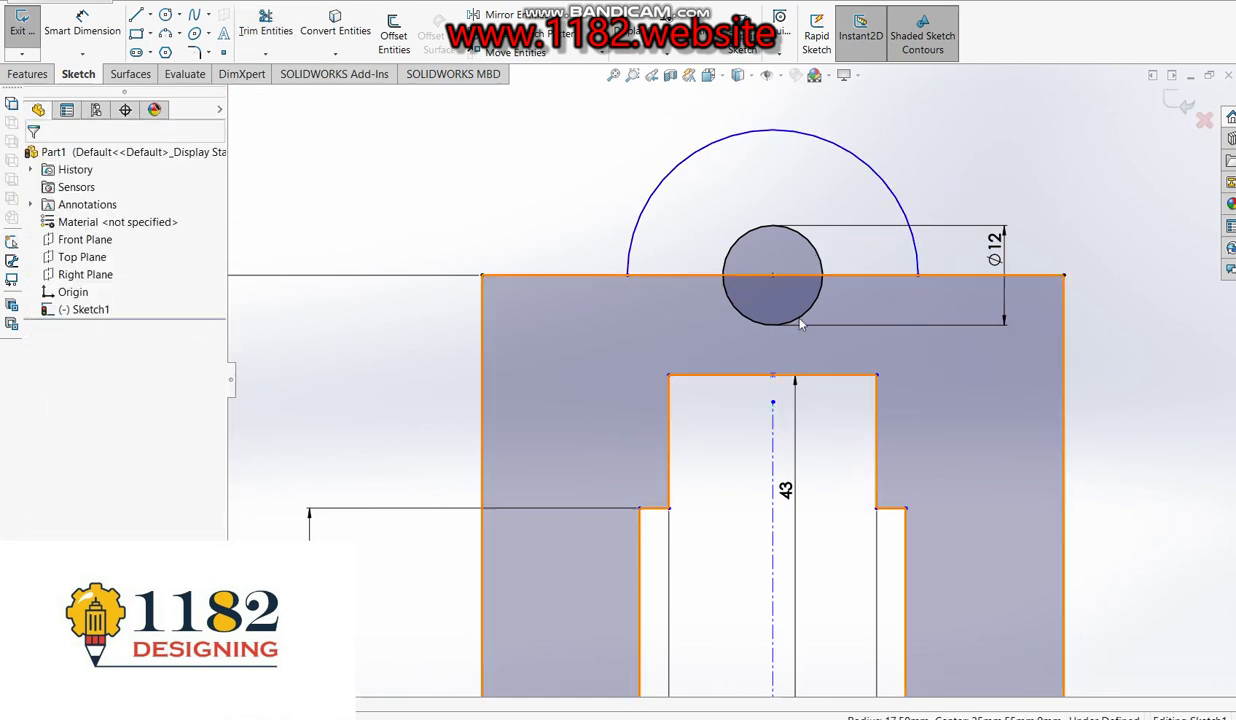
# - Trim the top-edge pieces beside the hole, delete the line crossing it, and fit the view
pyautogui.click(265, 30)
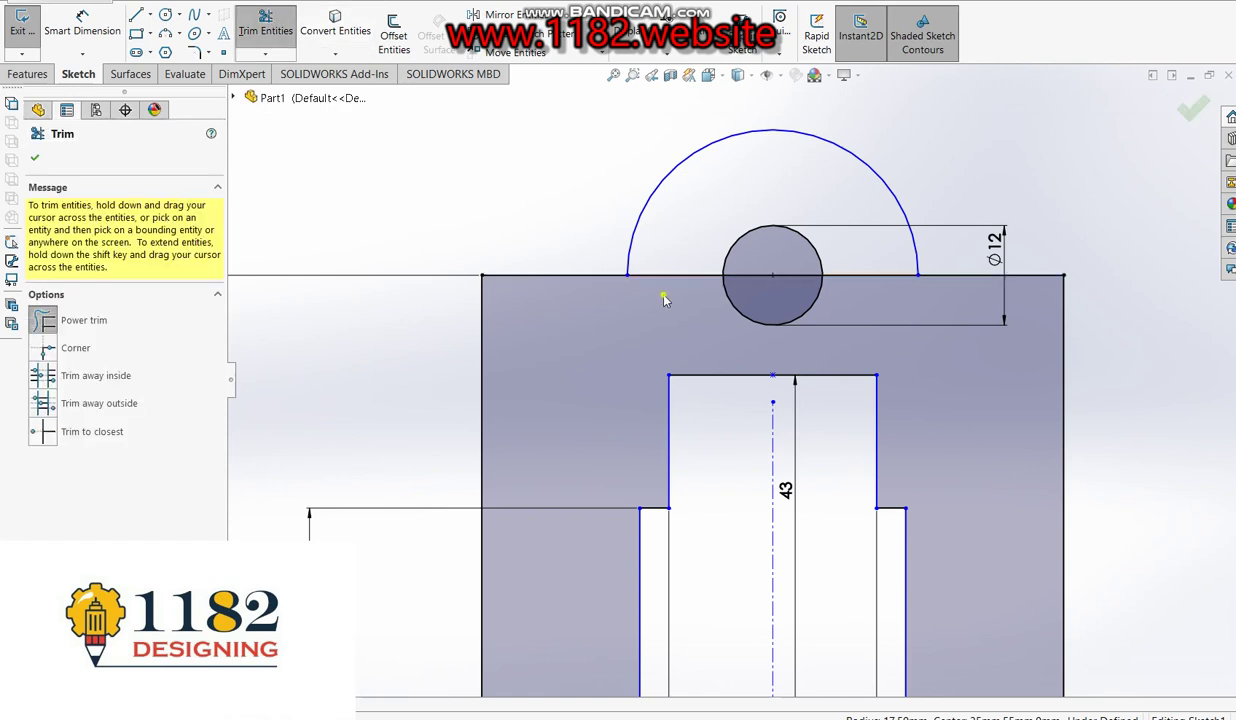
pyautogui.moveTo(640, 284); pyautogui.dragTo(685, 268)
pyautogui.moveTo(883, 298); pyautogui.dragTo(868, 262)
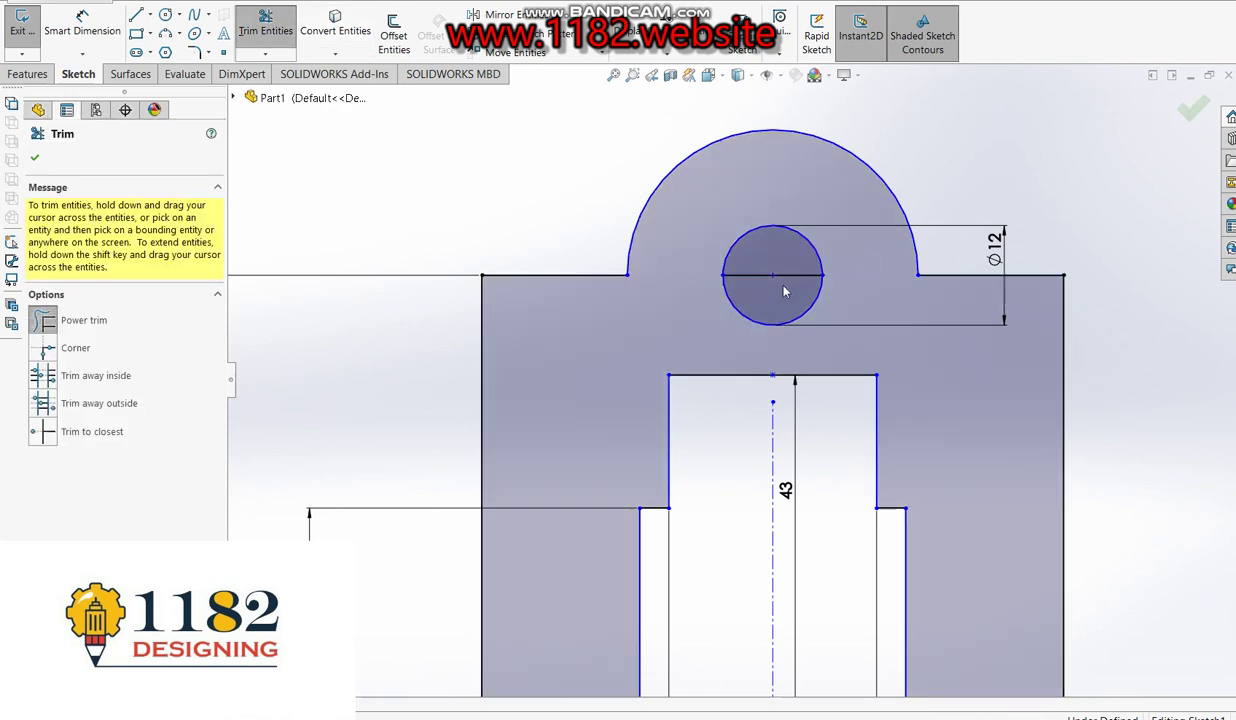
pyautogui.press('Escape')
pyautogui.click(789, 285)
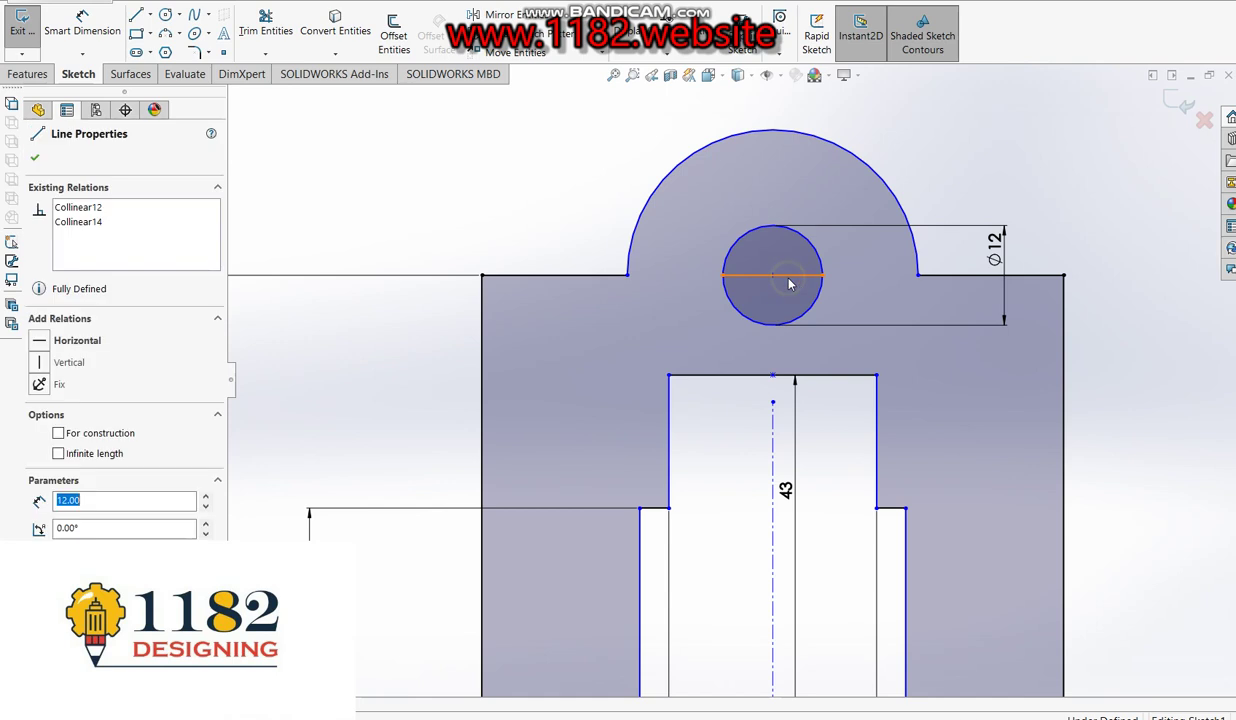
pyautogui.press('Delete')
pyautogui.press('f')
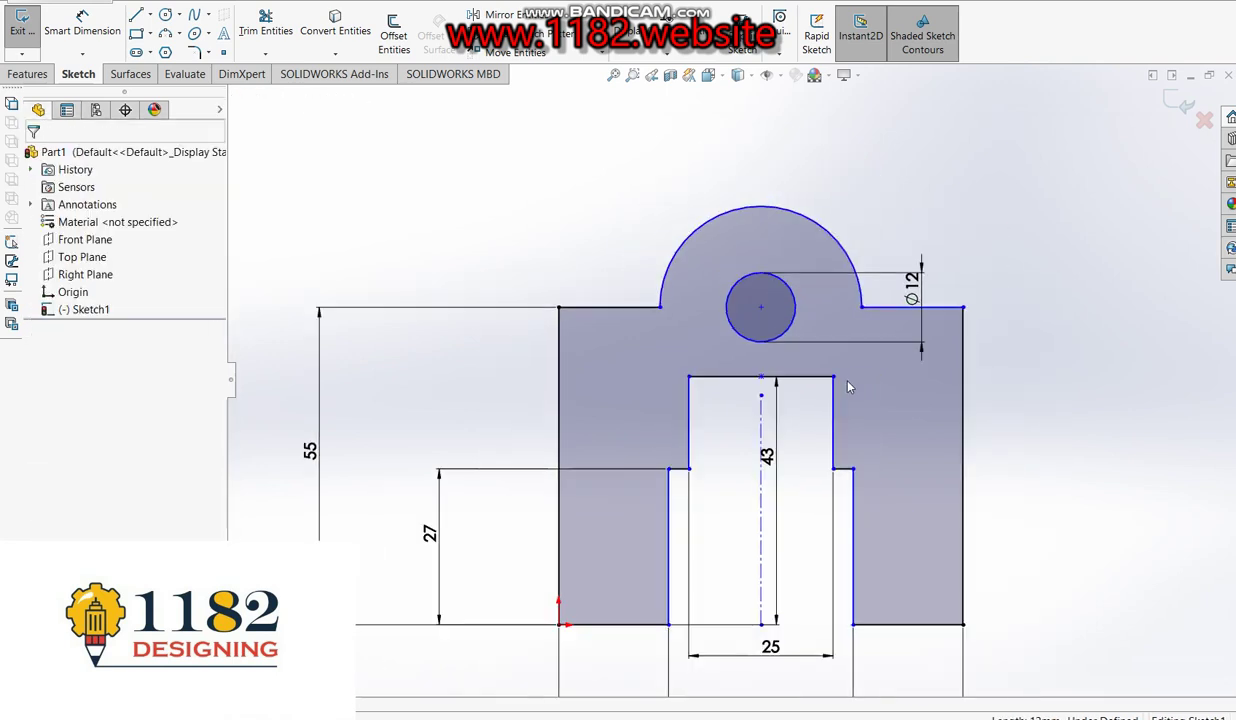
# - Extrude the jaw profile 25 mm blind in the reversed direction and orbit to view the front
pyautogui.press('e')
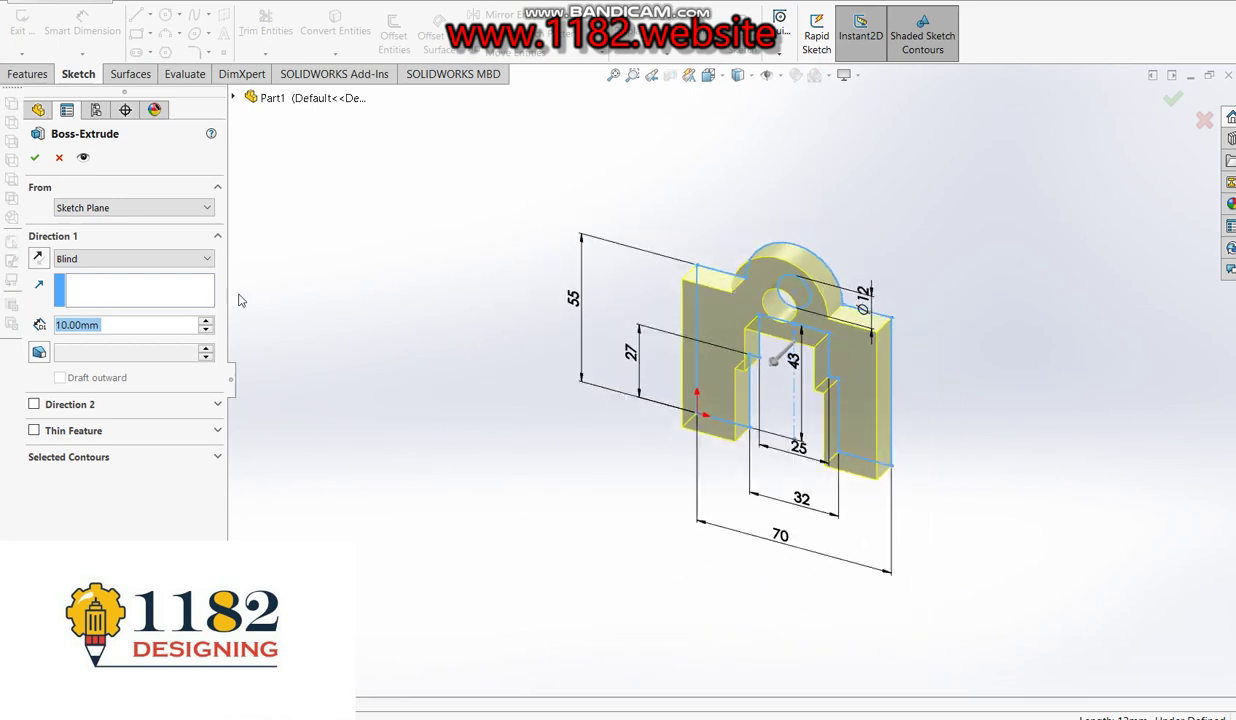
pyautogui.click(39, 258)
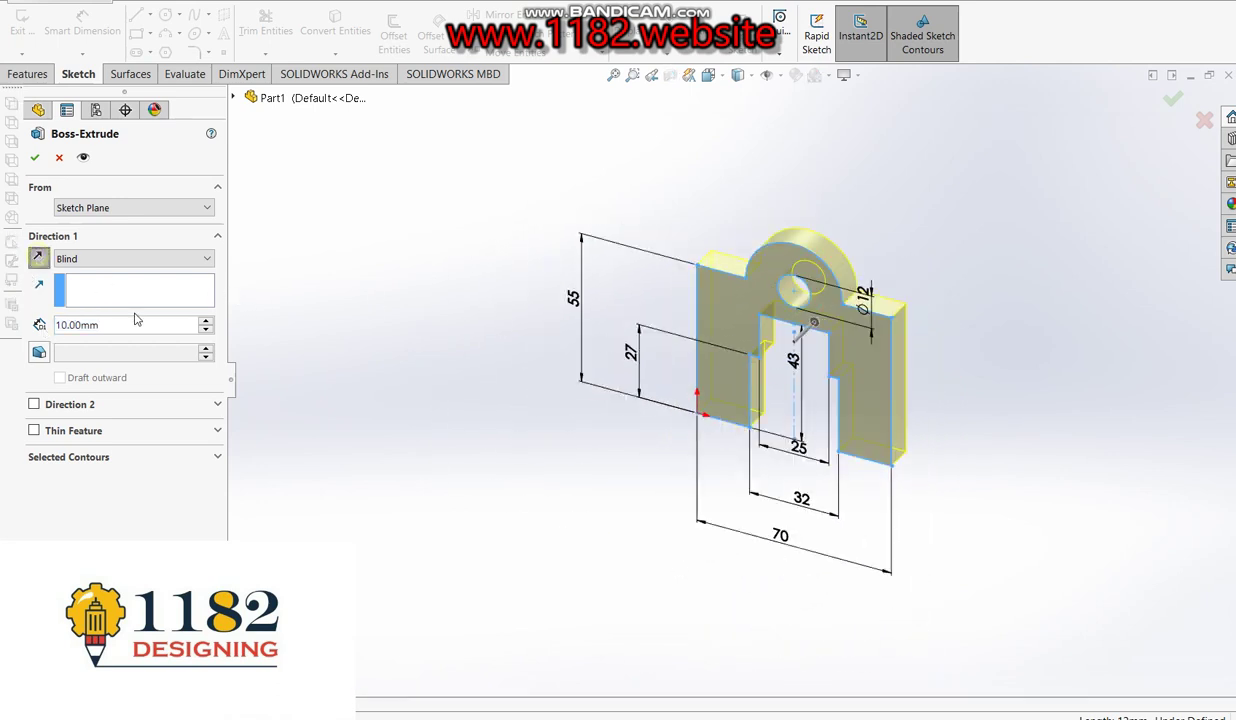
pyautogui.doubleClick(116, 321)
pyautogui.write('25')
pyautogui.press('Return')
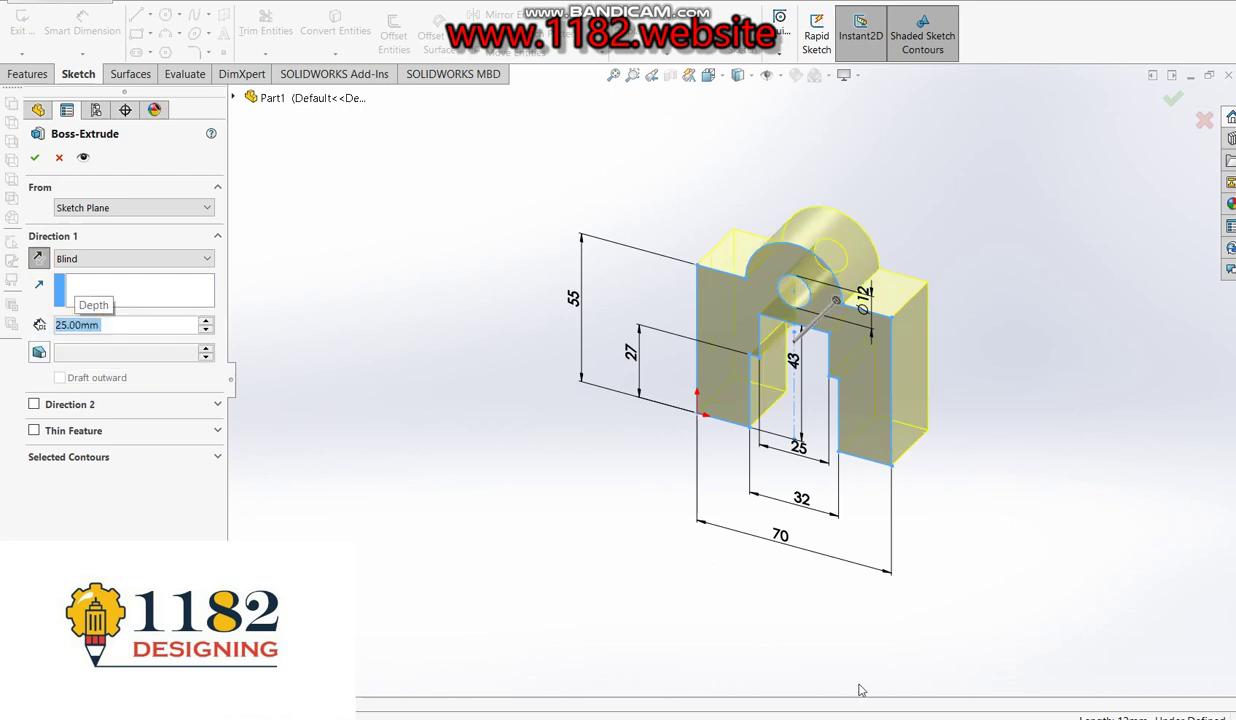
pyautogui.hotkey('alt', 'Tab')
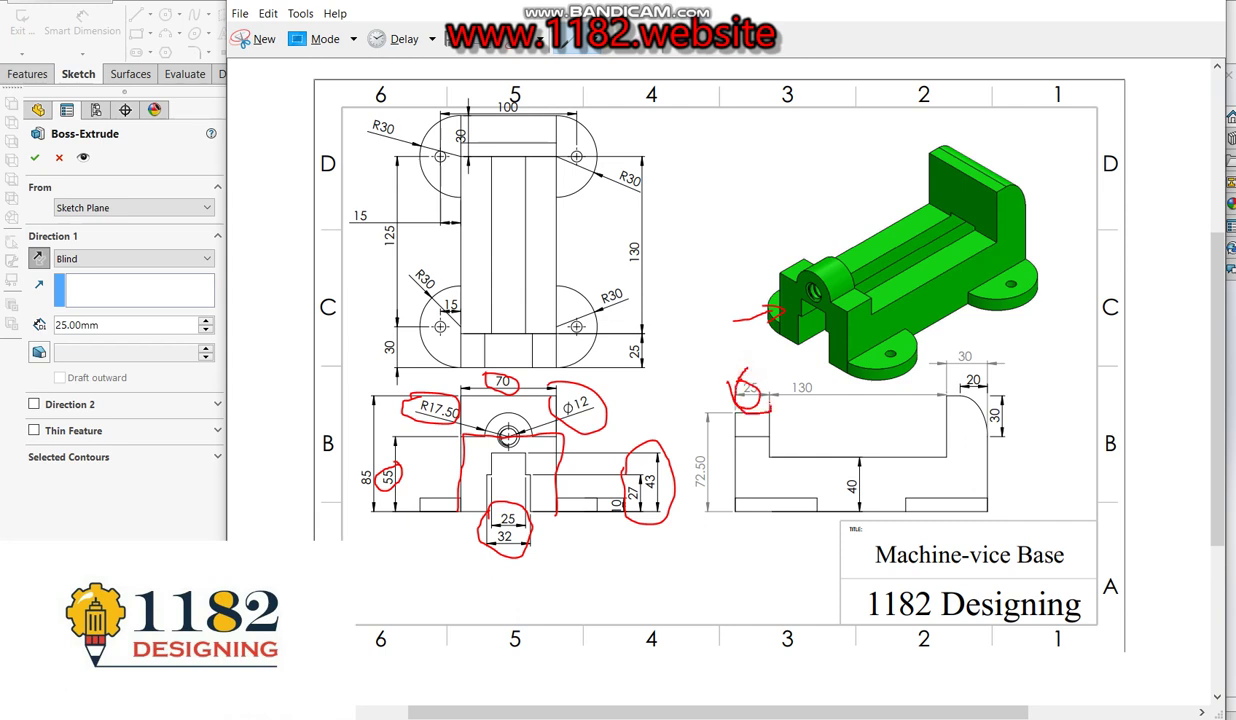
pyautogui.hotkey('alt', 'Tab')
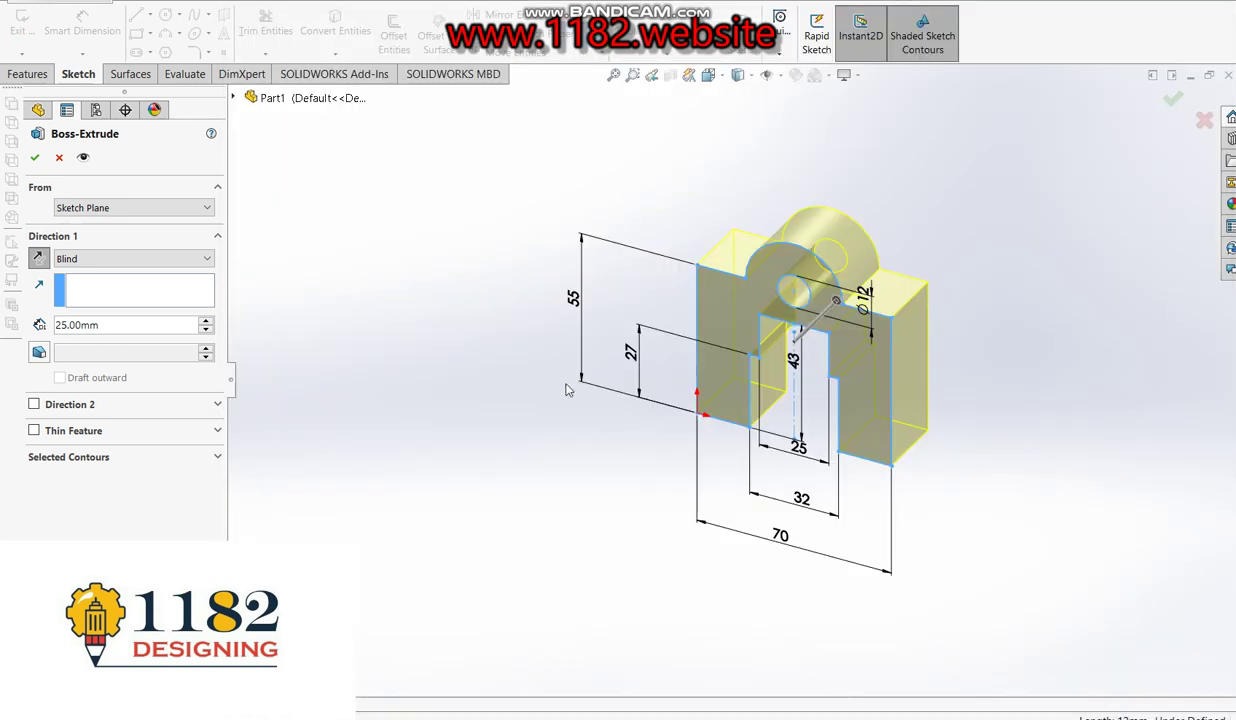
pyautogui.click(34, 157)
pyautogui.moveTo(475, 268)
pyautogui.mouseDown(button='middle')
pyautogui.moveTo(880, 237)
pyautogui.moveTo(908, 302)
pyautogui.mouseUp(button='middle')
pyautogui.scroll(-1, 985, 590)
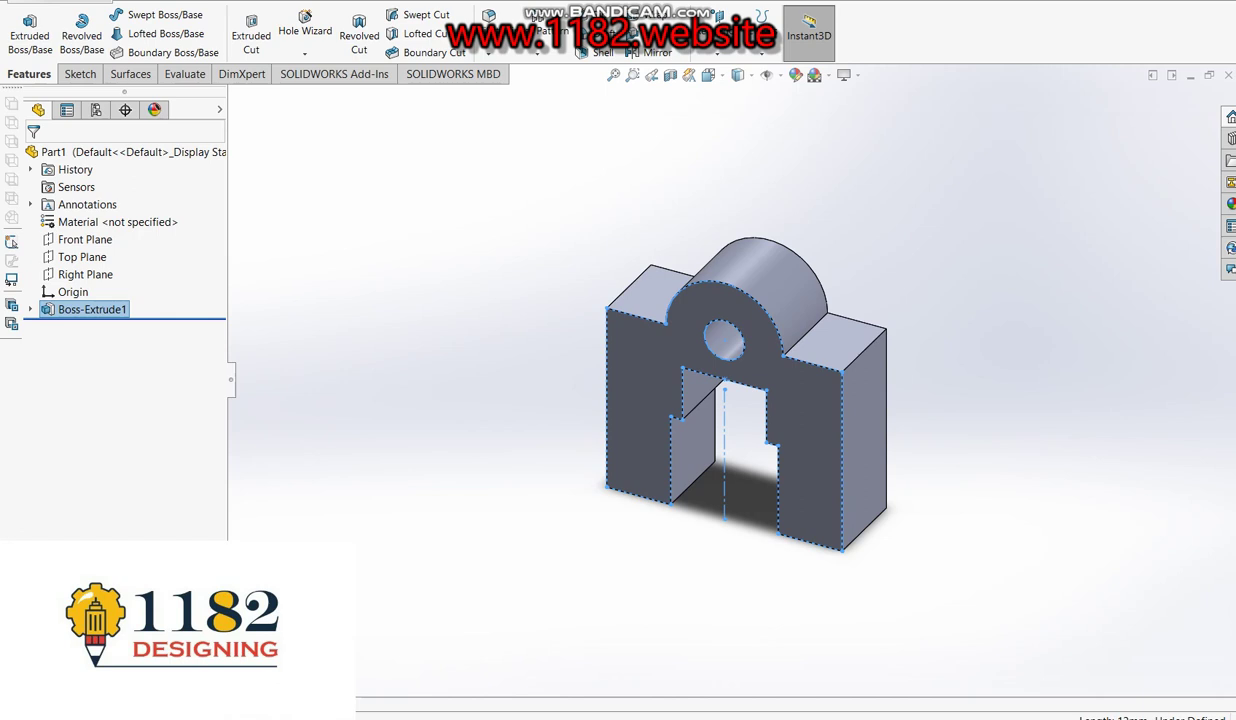
# - Bring up the vice base reference drawing and look over its pen colour choices
pyautogui.click(975, 640)
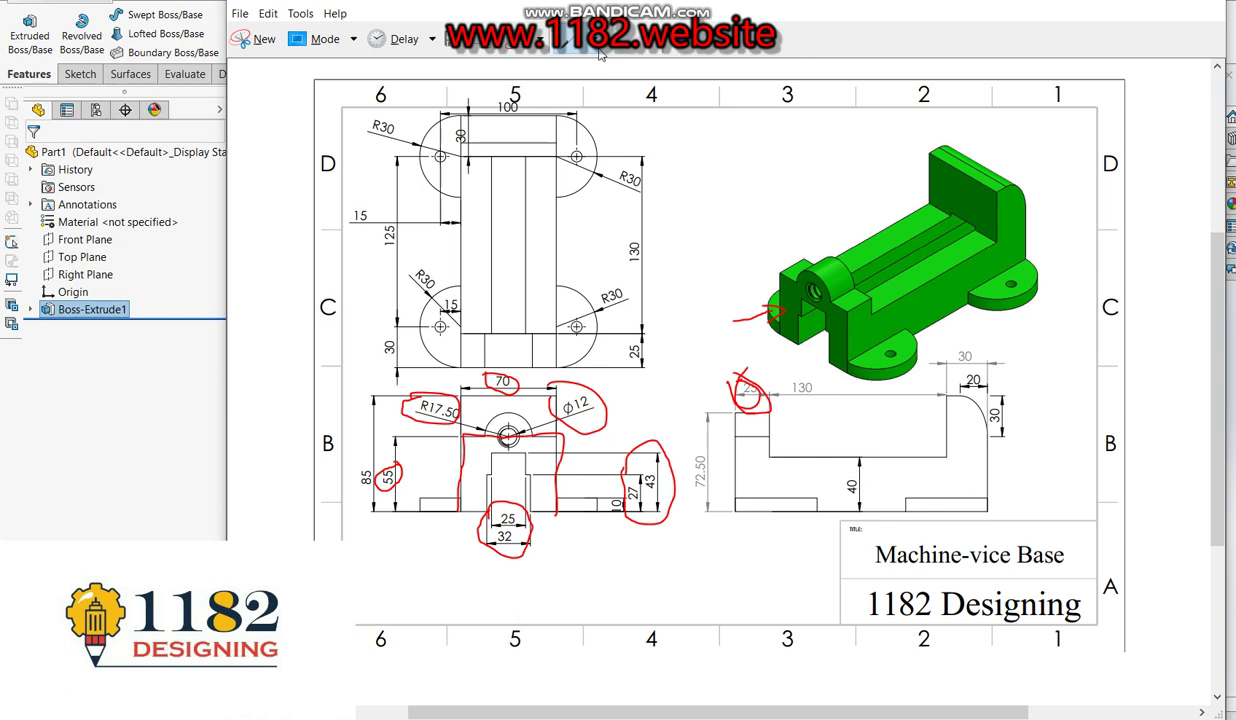
pyautogui.click(571, 46)
pyautogui.click(590, 80)
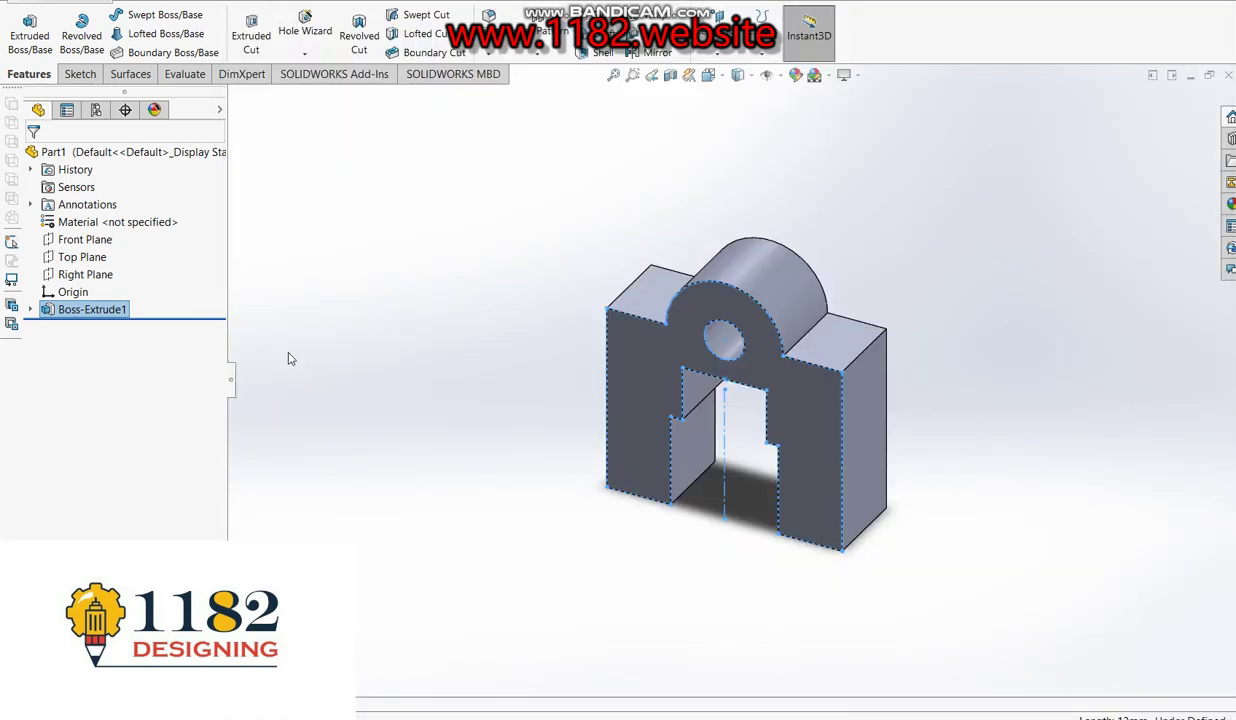
# - Deselect Boss-Extrude1 and orbit to the block's top face for a new boss extrusion
pyautogui.click(365, 370)
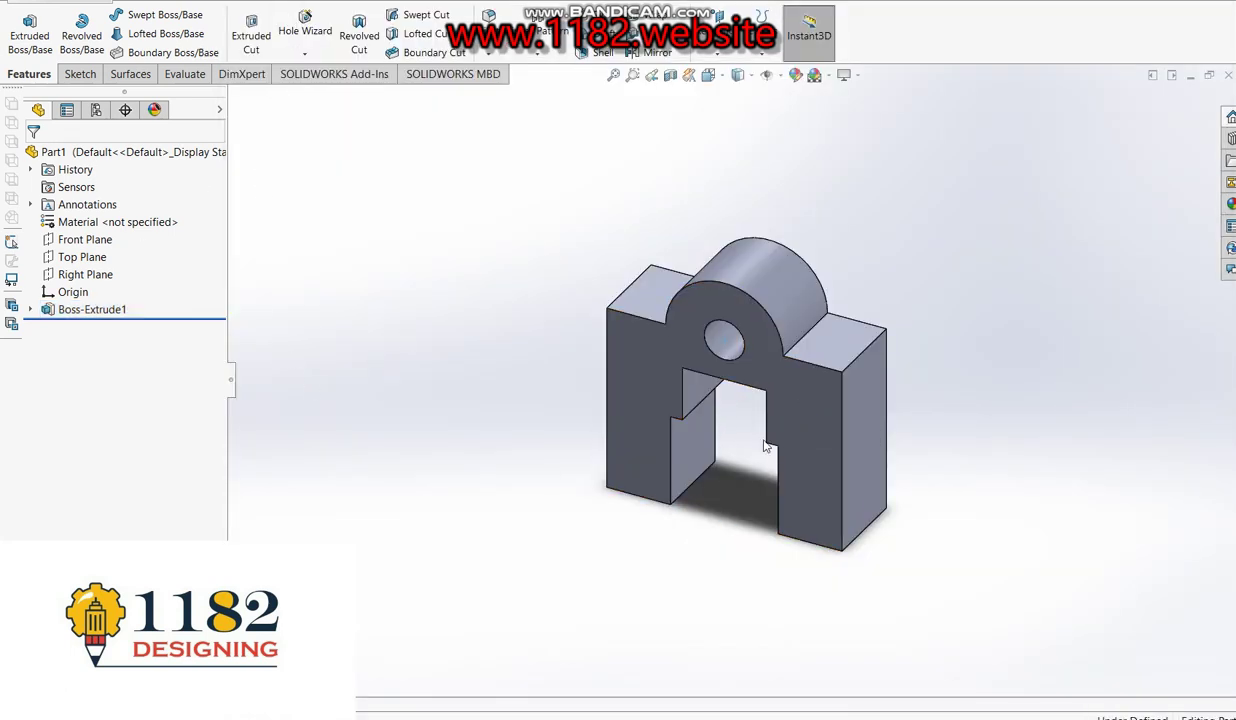
pyautogui.moveTo(752, 444); pyautogui.dragTo(532, 513, button='middle')
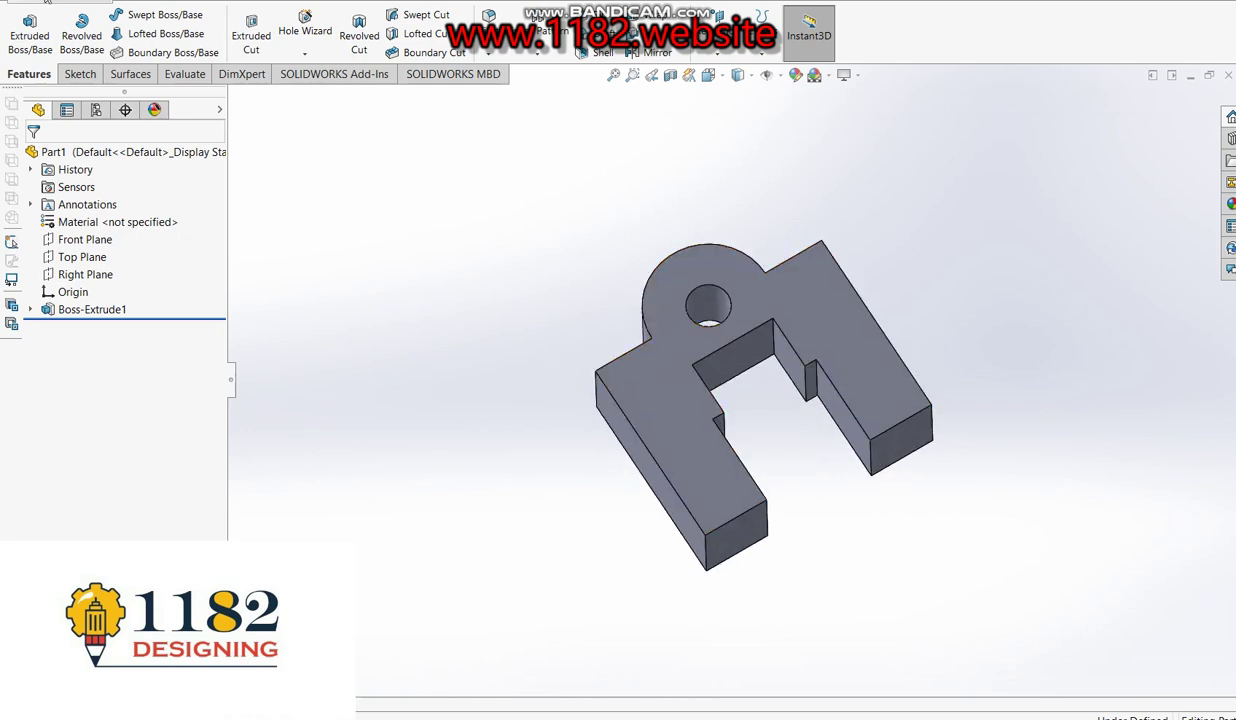
pyautogui.click(29, 35)
# - Sketch on the block's top face and convert that face's outline into sketch lines
pyautogui.click(688, 425)
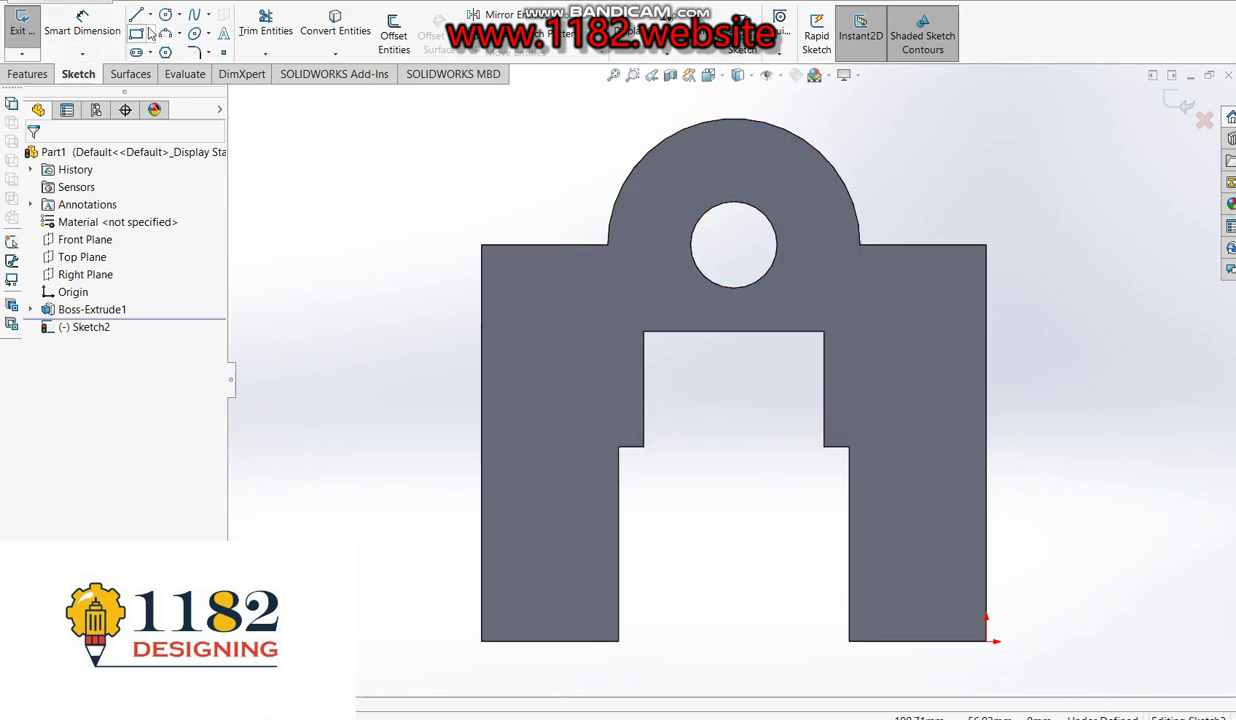
pyautogui.click(324, 30)
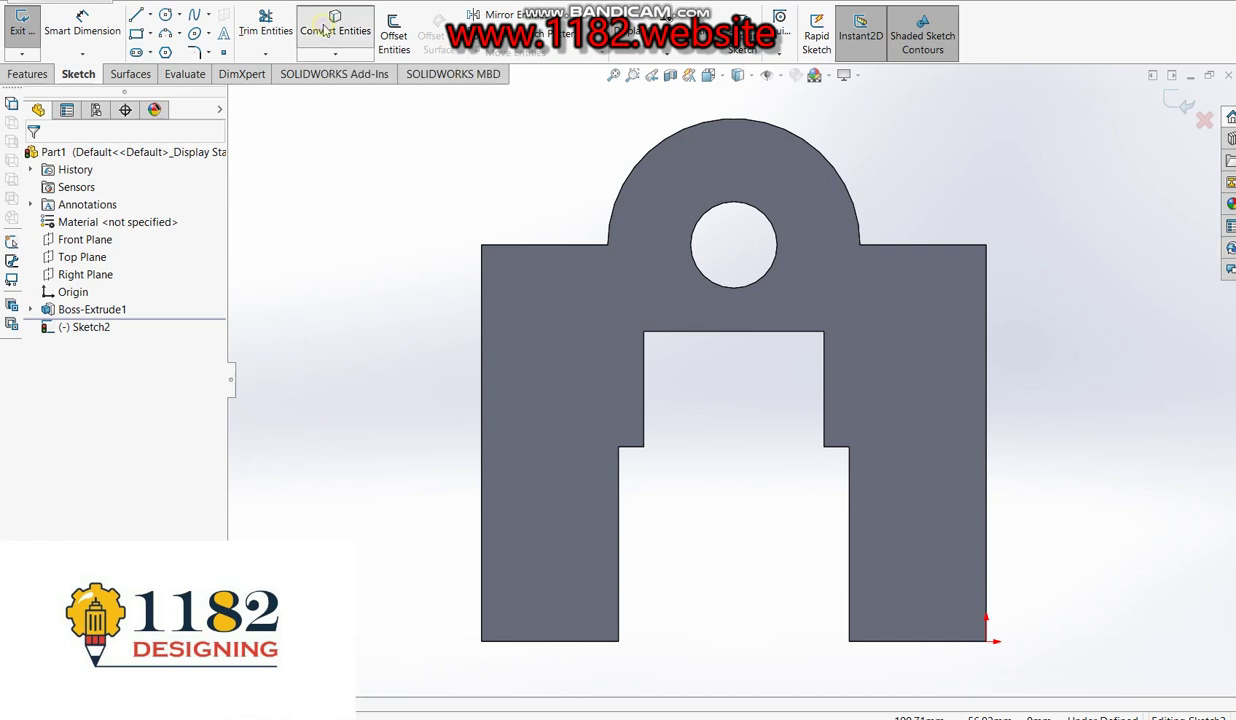
pyautogui.click(508, 448)
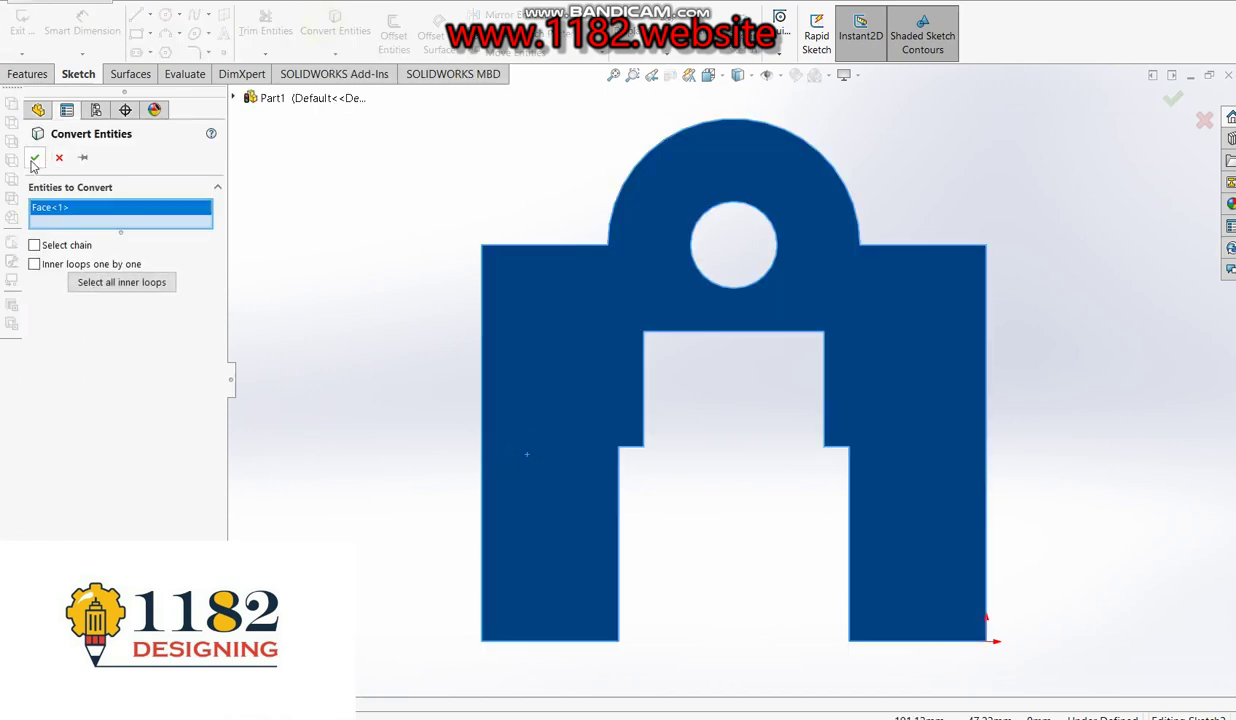
pyautogui.click(34, 157)
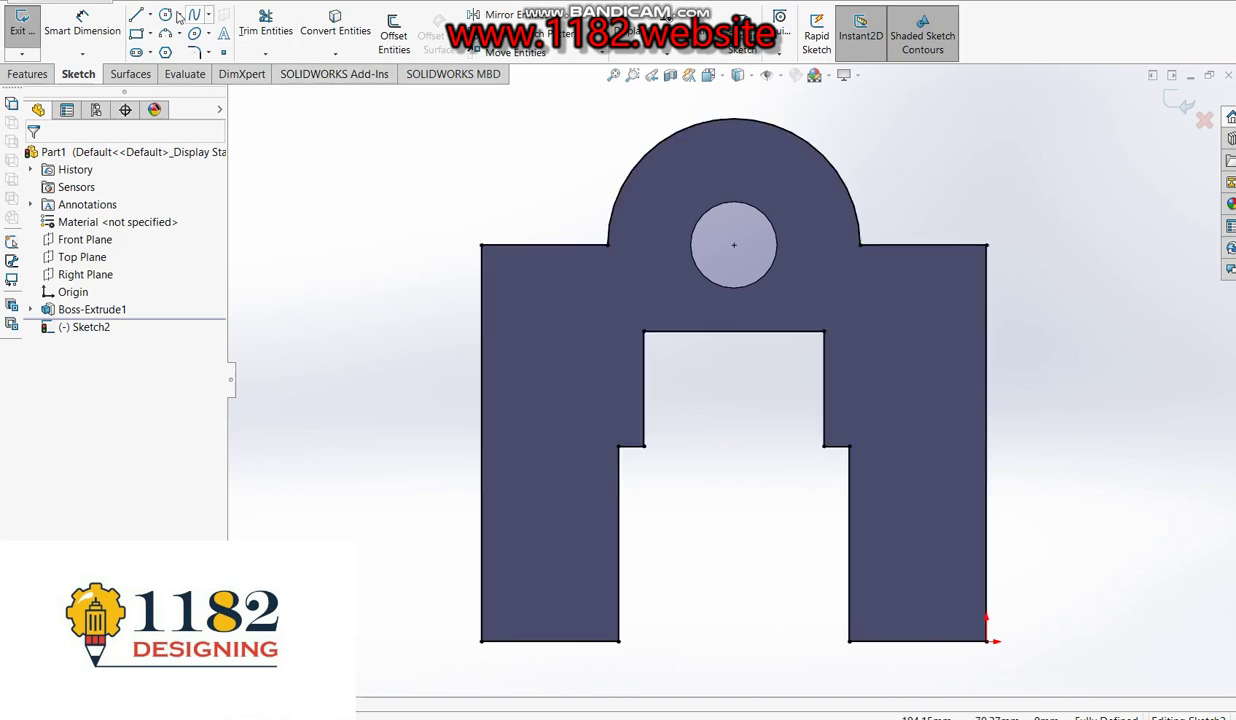
# - Draw a horizontal dividing line across the profile, dimensioned 40 mm above the bottom edge
pyautogui.click(136, 14)
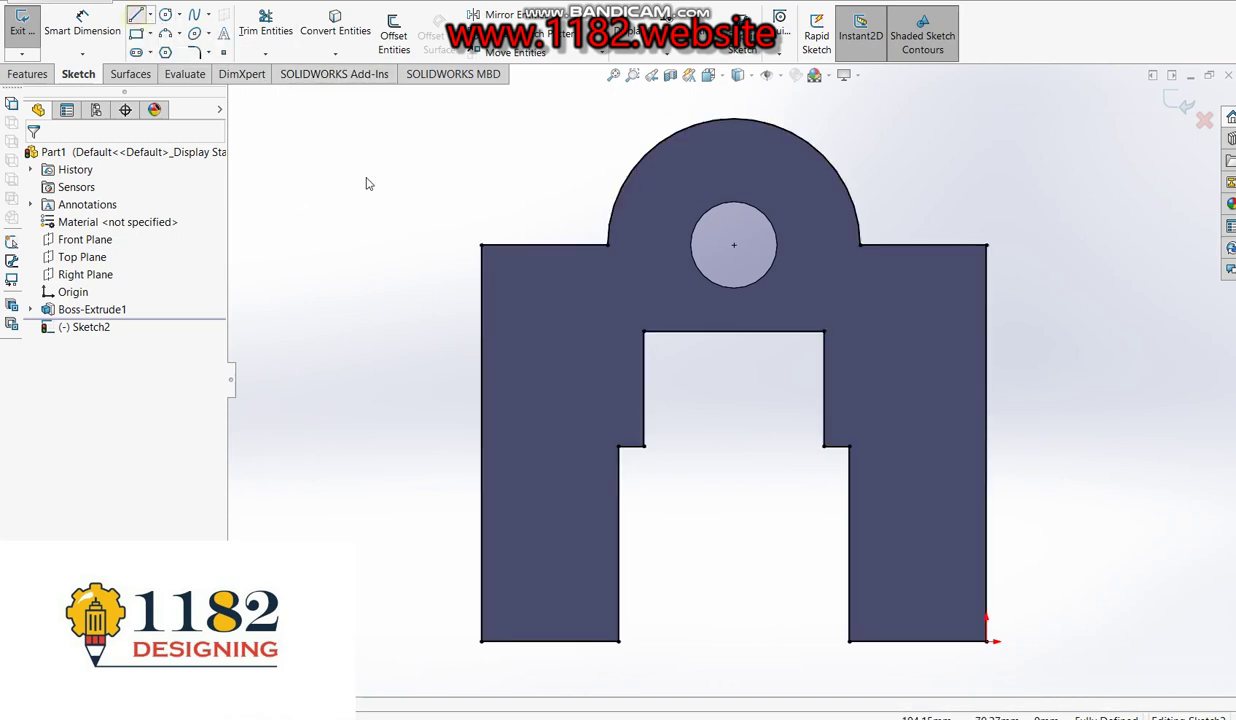
pyautogui.click(481, 363)
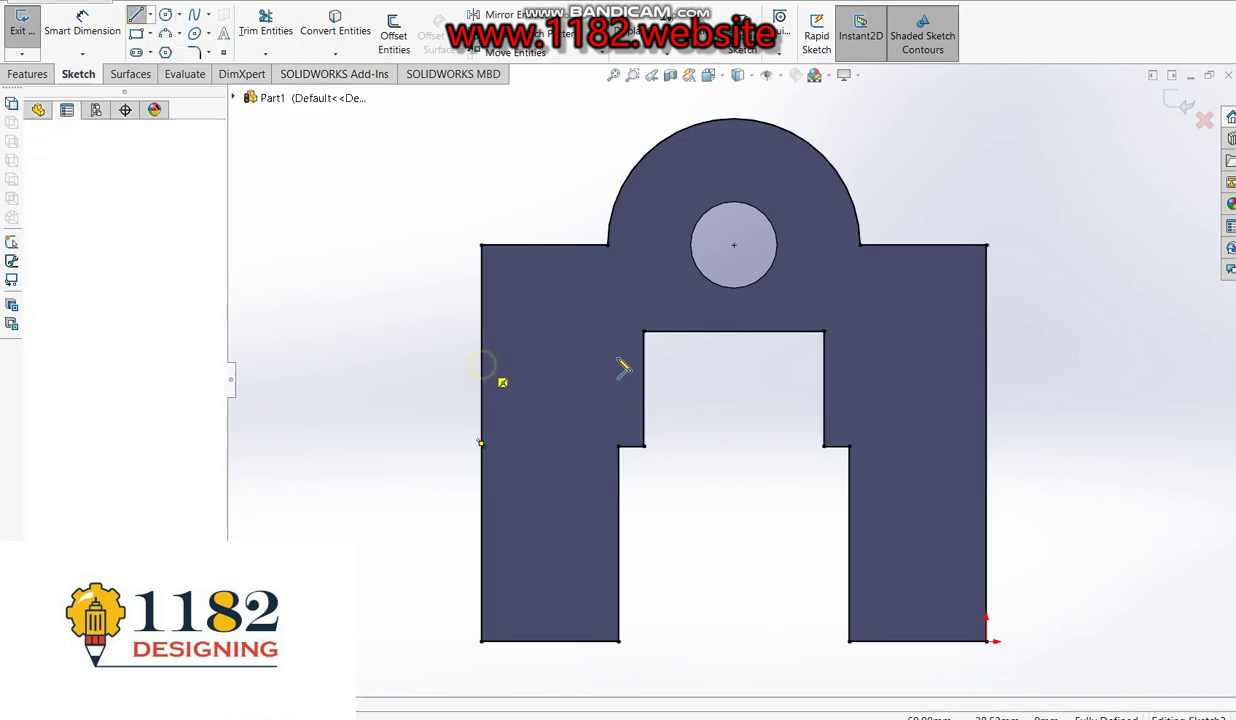
pyautogui.click(987, 363)
pyautogui.press('Escape')
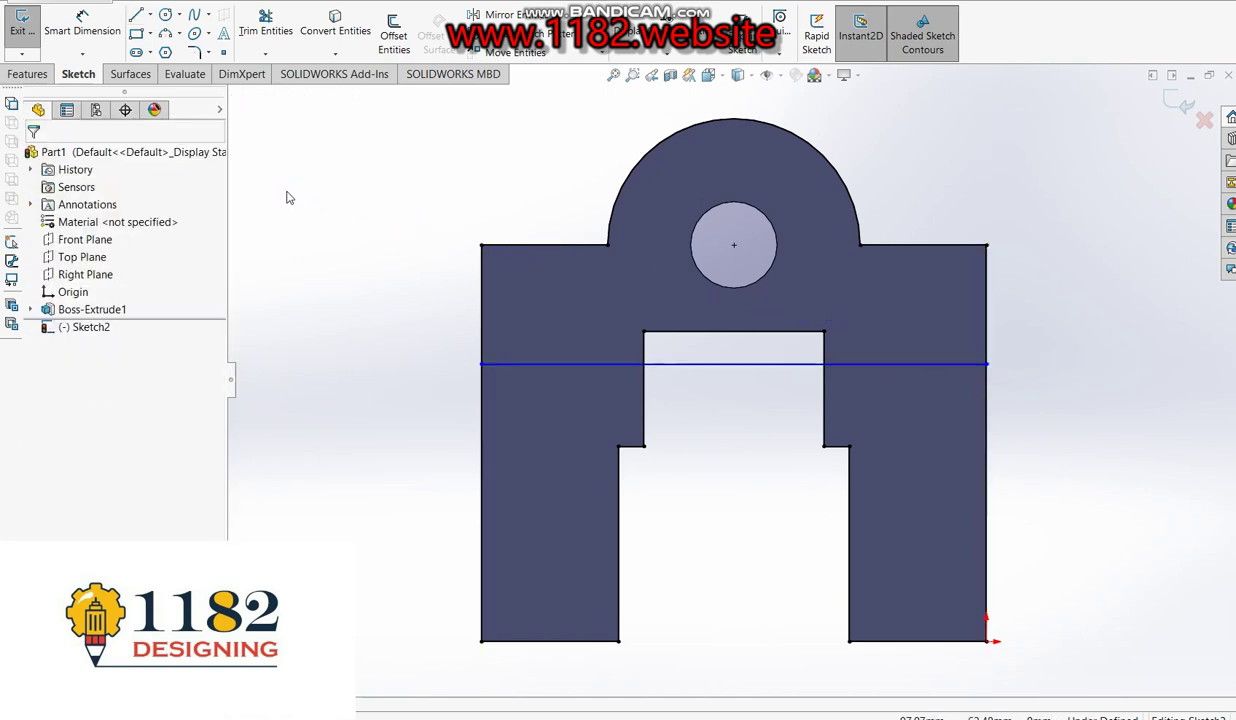
pyautogui.click(82, 22)
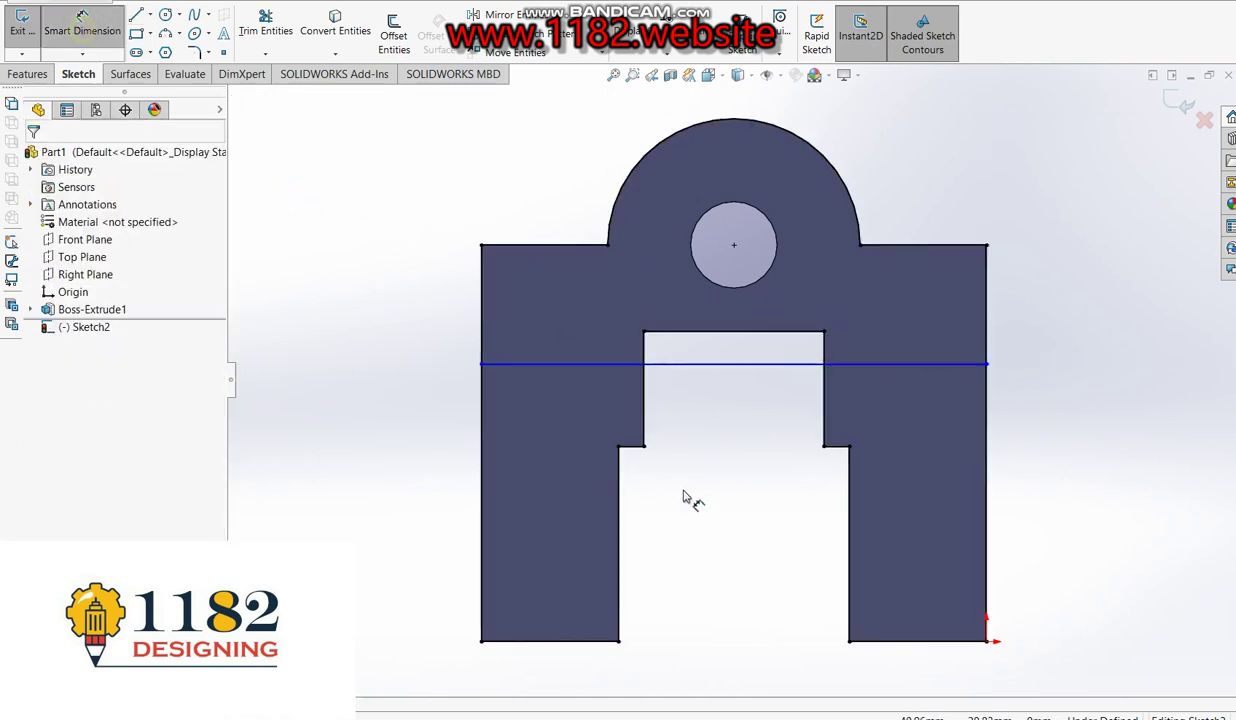
pyautogui.click(553, 363)
pyautogui.click(551, 639)
pyautogui.click(1136, 540)
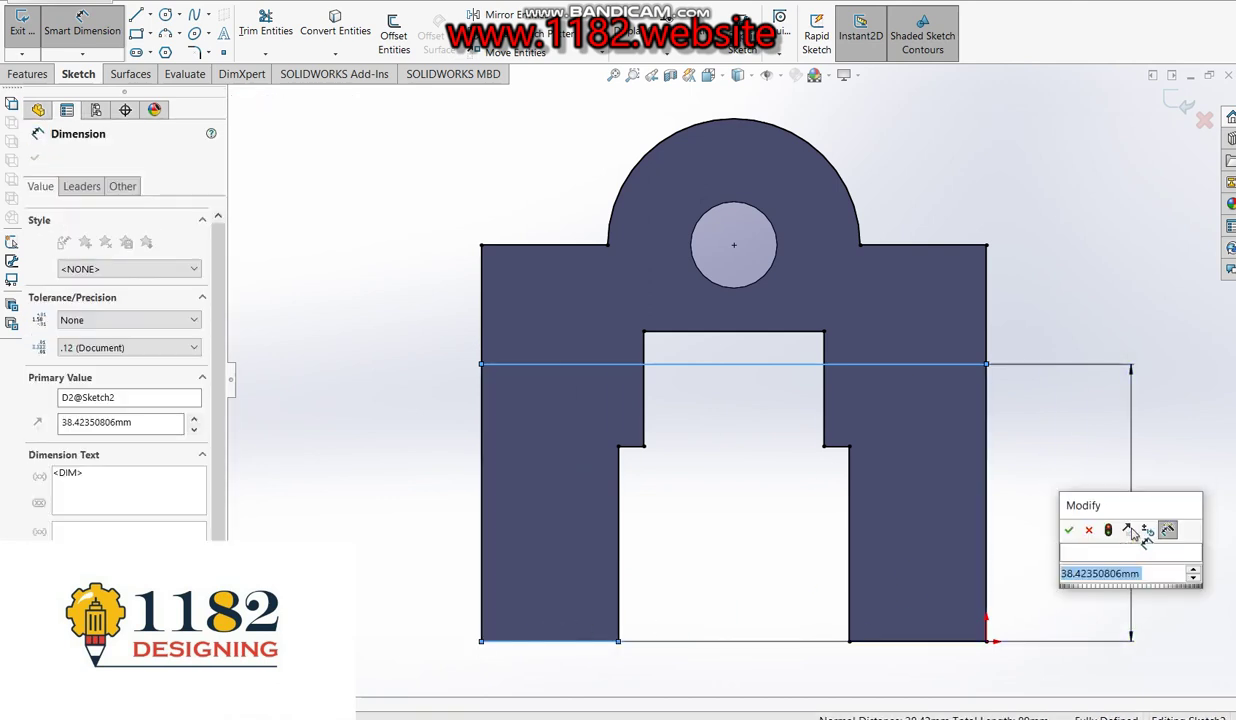
pyautogui.write('40')
pyautogui.press('Return')
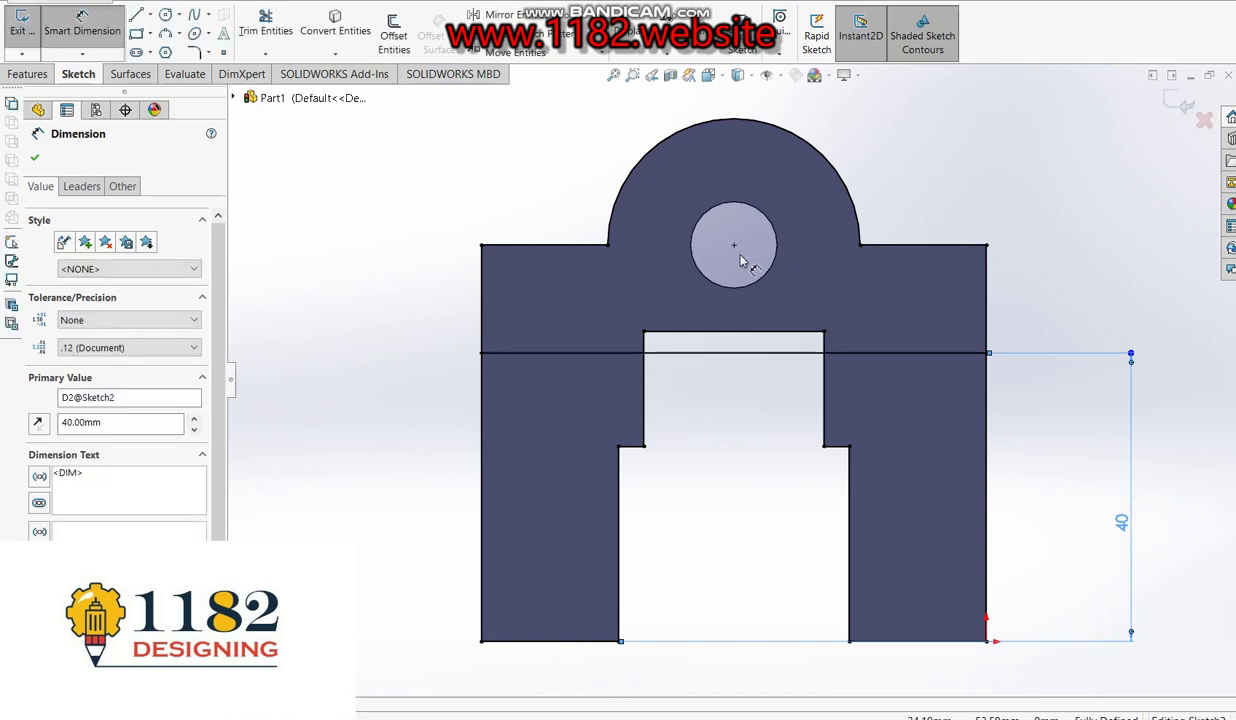
# - Trim the profile's top edges, arc and slot top, checking the reference drawing
pyautogui.click(266, 22)
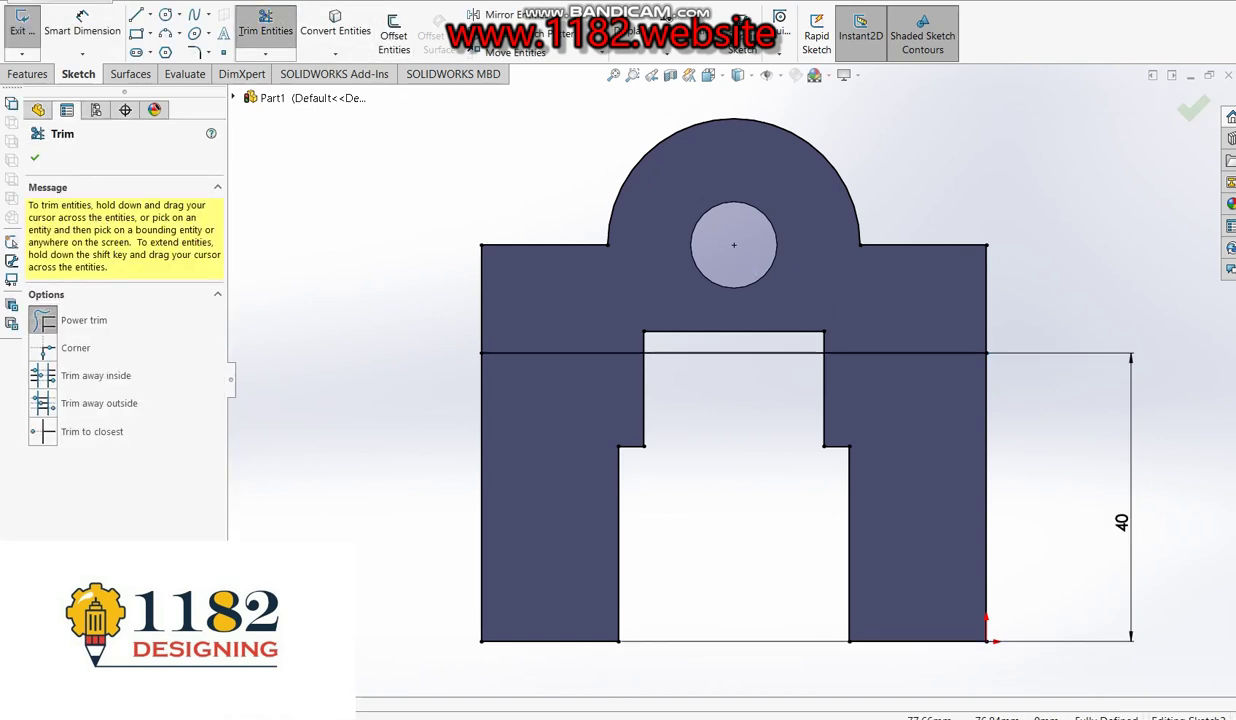
pyautogui.hotkey('alt', 'Tab')
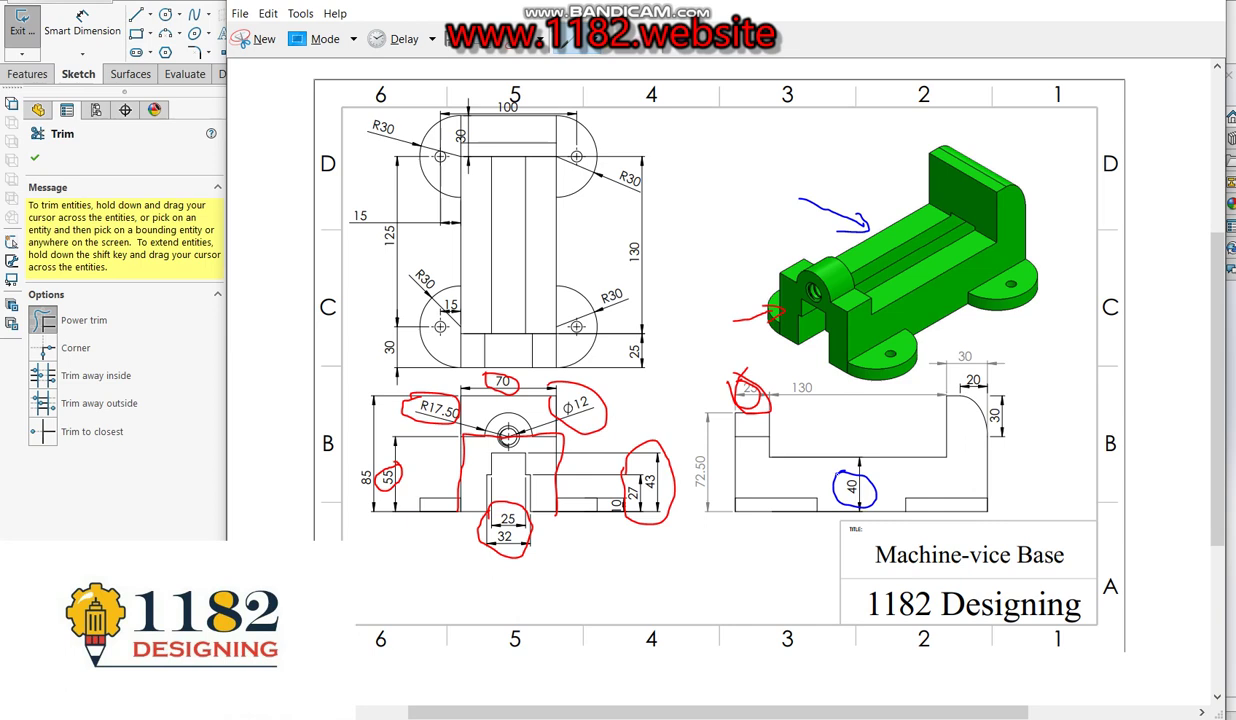
pyautogui.hotkey('alt', 'Tab')
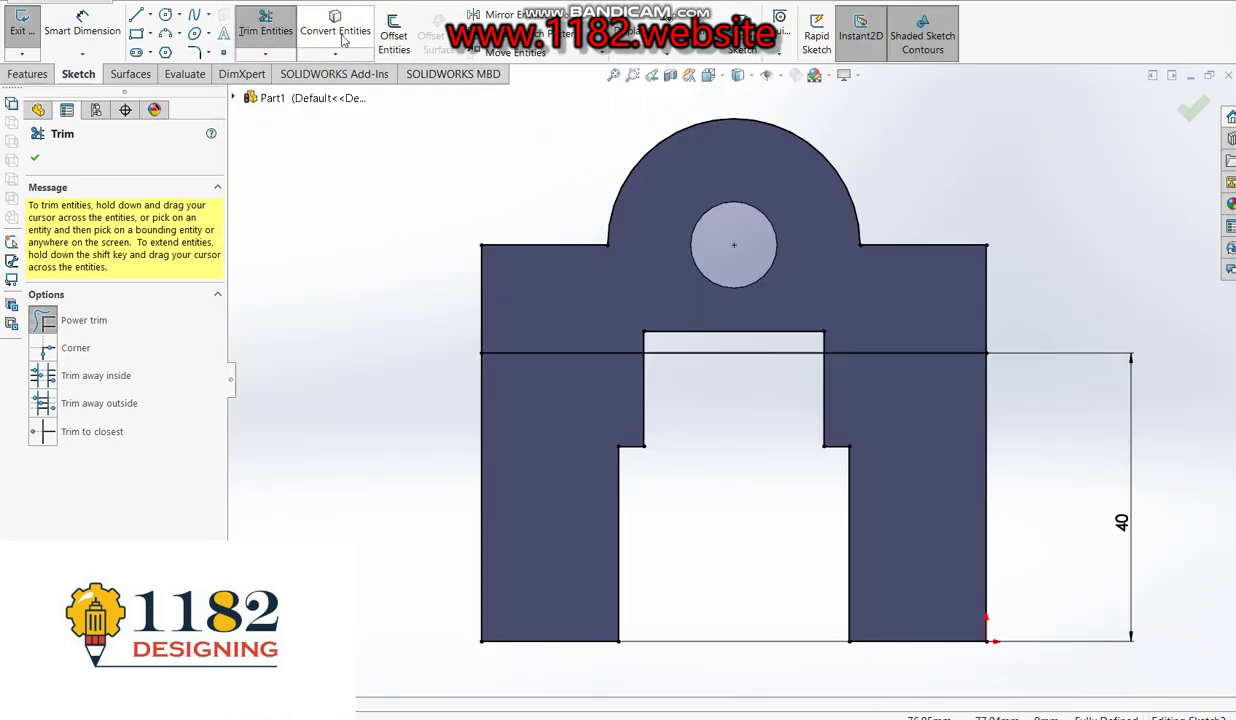
pyautogui.click(255, 20)
pyautogui.moveTo(431, 278)
pyautogui.mouseDown()
pyautogui.moveTo(605, 296)
pyautogui.moveTo(622, 218)
pyautogui.mouseUp()
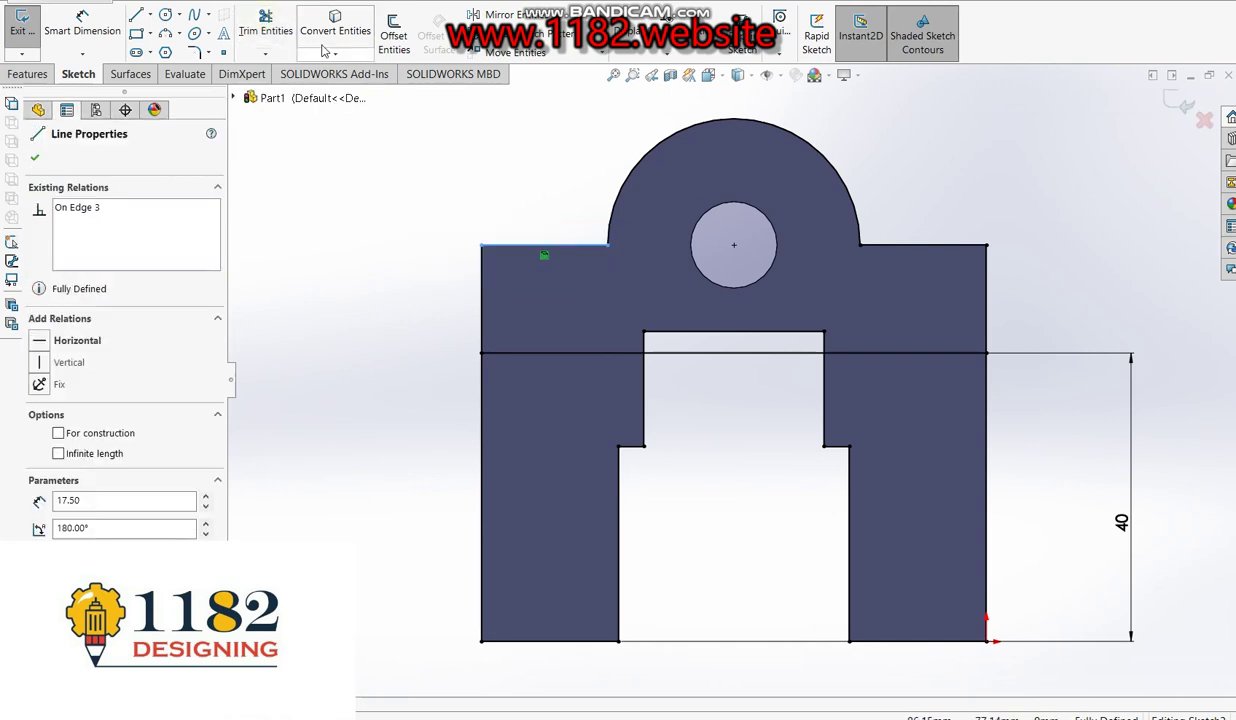
pyautogui.click(265, 25)
pyautogui.moveTo(415, 275)
pyautogui.mouseDown()
pyautogui.moveTo(592, 310)
pyautogui.moveTo(912, 246)
pyautogui.mouseUp()
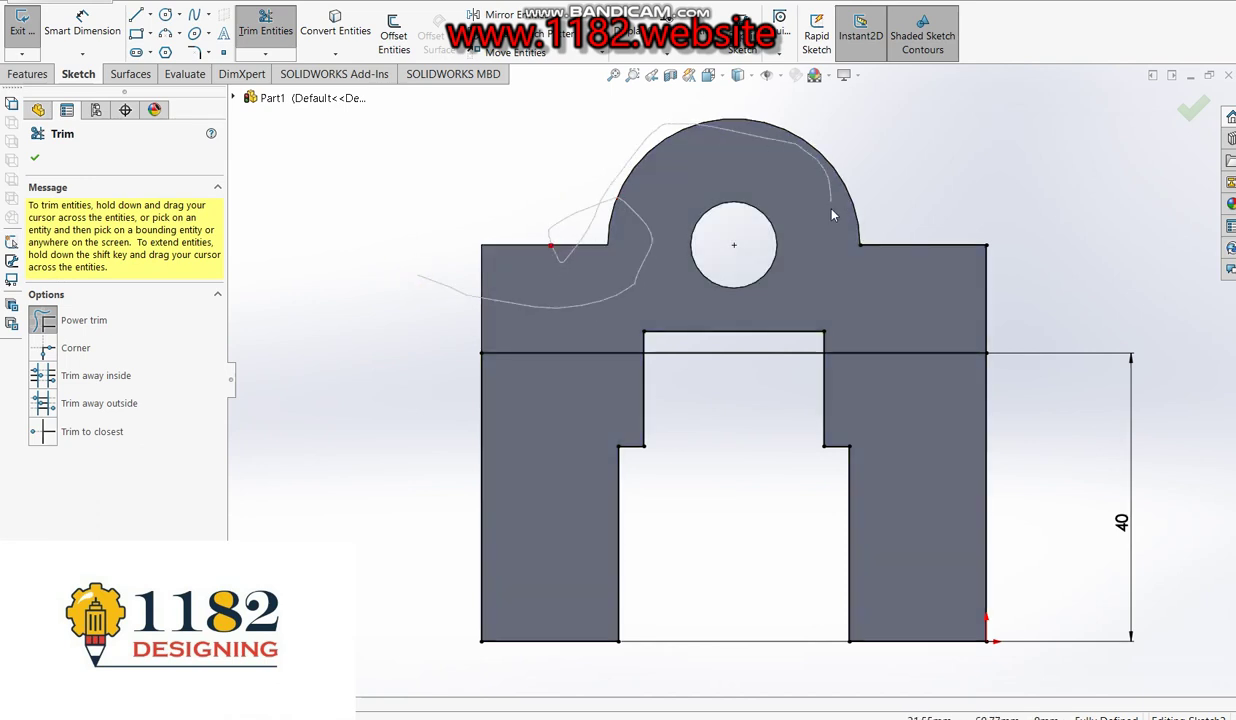
pyautogui.moveTo(867, 271)
pyautogui.mouseDown()
pyautogui.moveTo(703, 344)
pyautogui.moveTo(950, 312)
pyautogui.moveTo(962, 245)
pyautogui.moveTo(814, 179)
pyautogui.moveTo(579, 132)
pyautogui.moveTo(705, 108)
pyautogui.moveTo(717, 247)
pyautogui.moveTo(703, 408)
pyautogui.mouseUp()
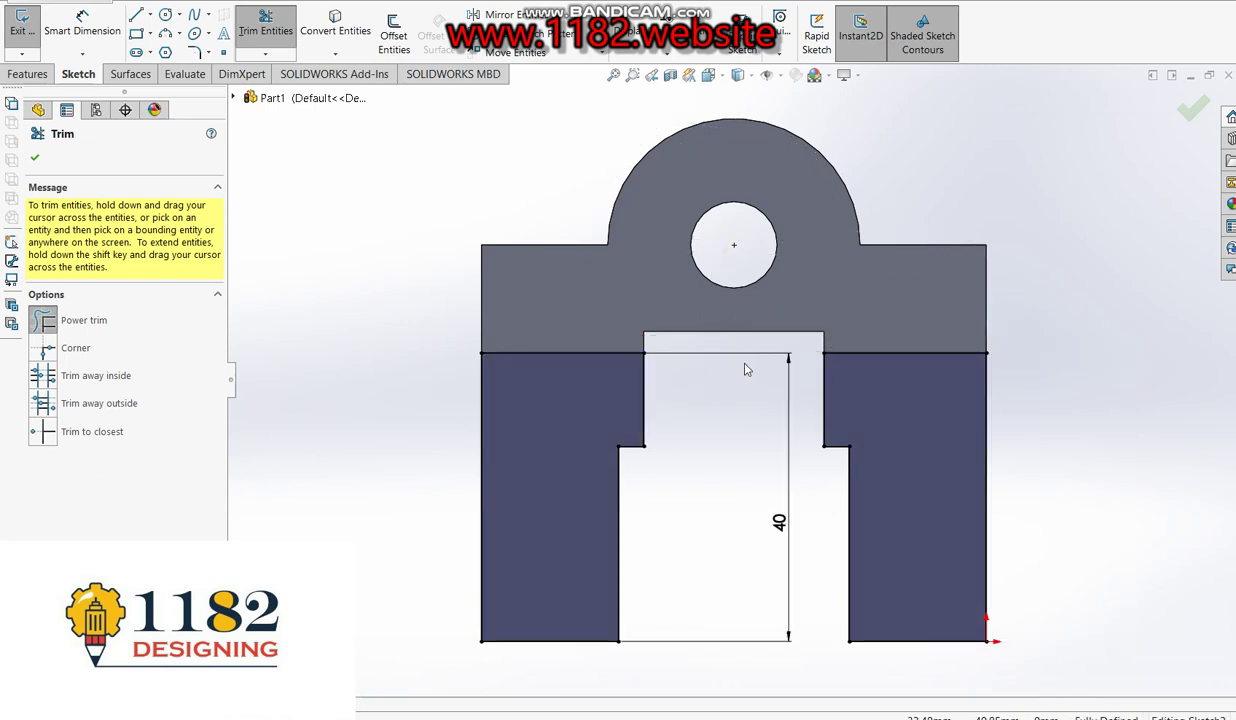
pyautogui.click(1200, 106)
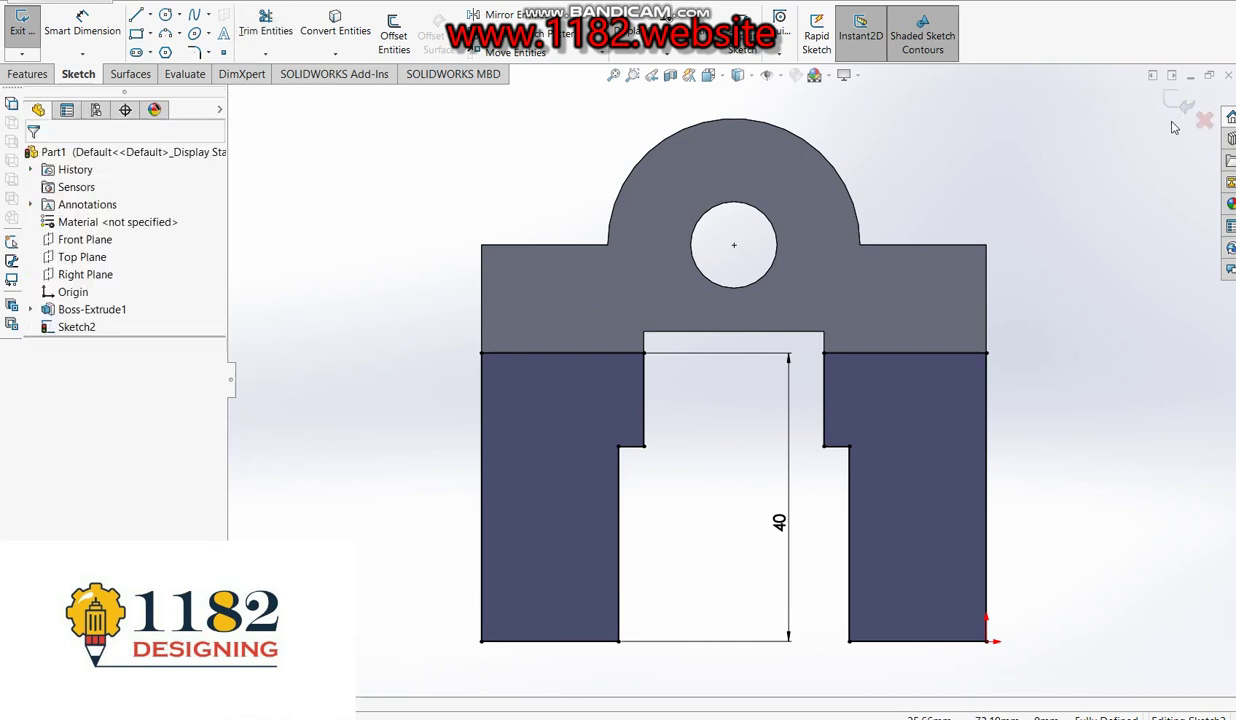
# - Extrude the two lower leg regions Blind 130 mm, confirm against the drawing, and accept
pyautogui.press('e')
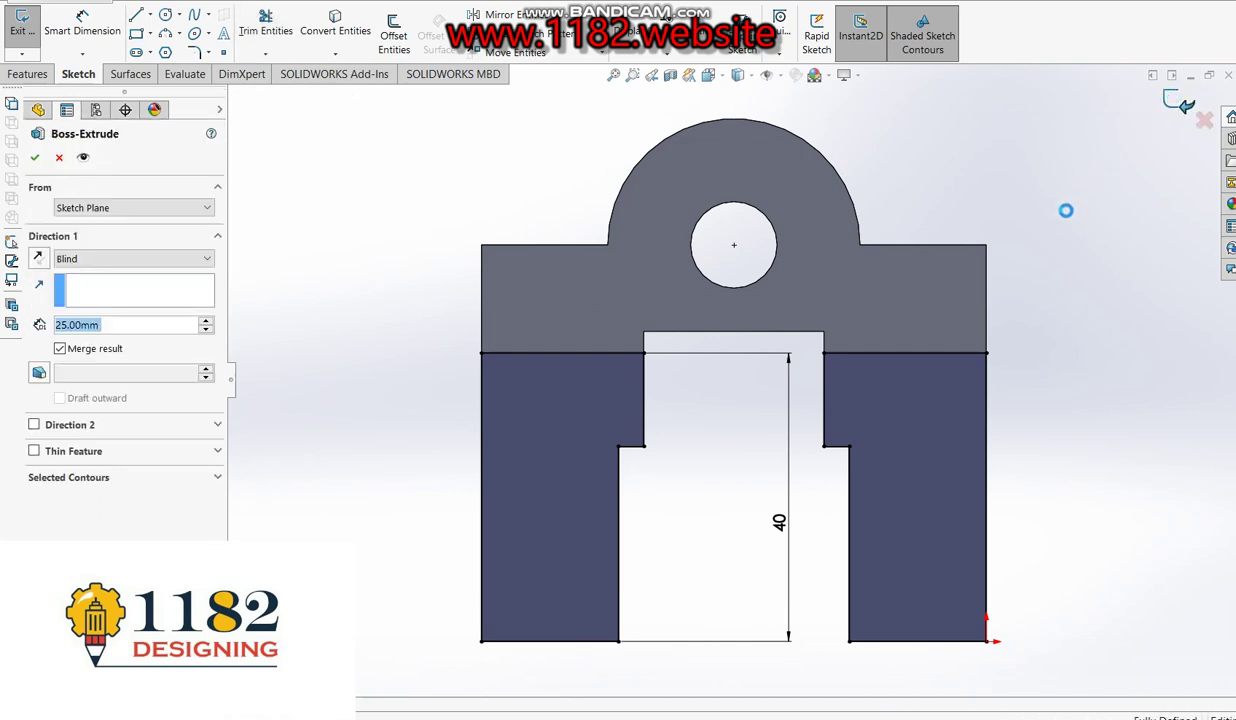
pyautogui.scroll(5, 760, 375)
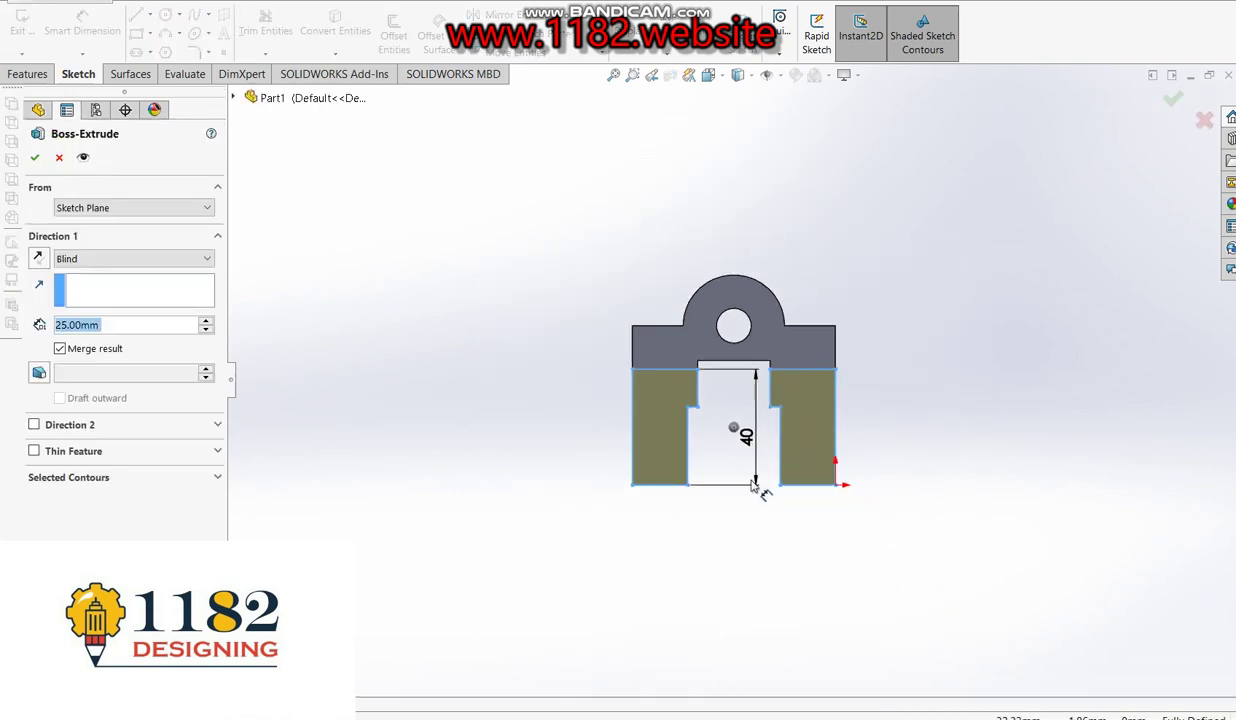
pyautogui.moveTo(737, 435)
pyautogui.mouseDown(button='middle')
pyautogui.moveTo(993, 461)
pyautogui.moveTo(929, 513)
pyautogui.mouseUp(button='middle')
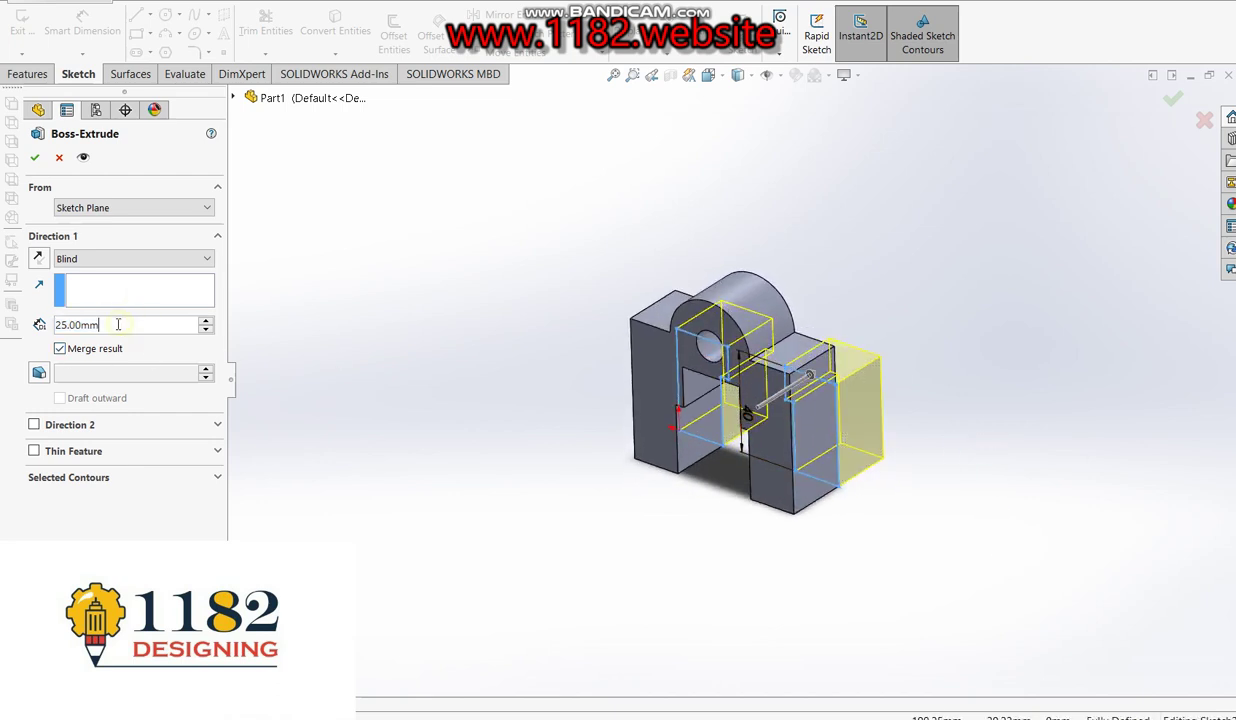
pyautogui.moveTo(95, 325); pyautogui.dragTo(6, 330)
pyautogui.write('130')
pyautogui.press('Return')
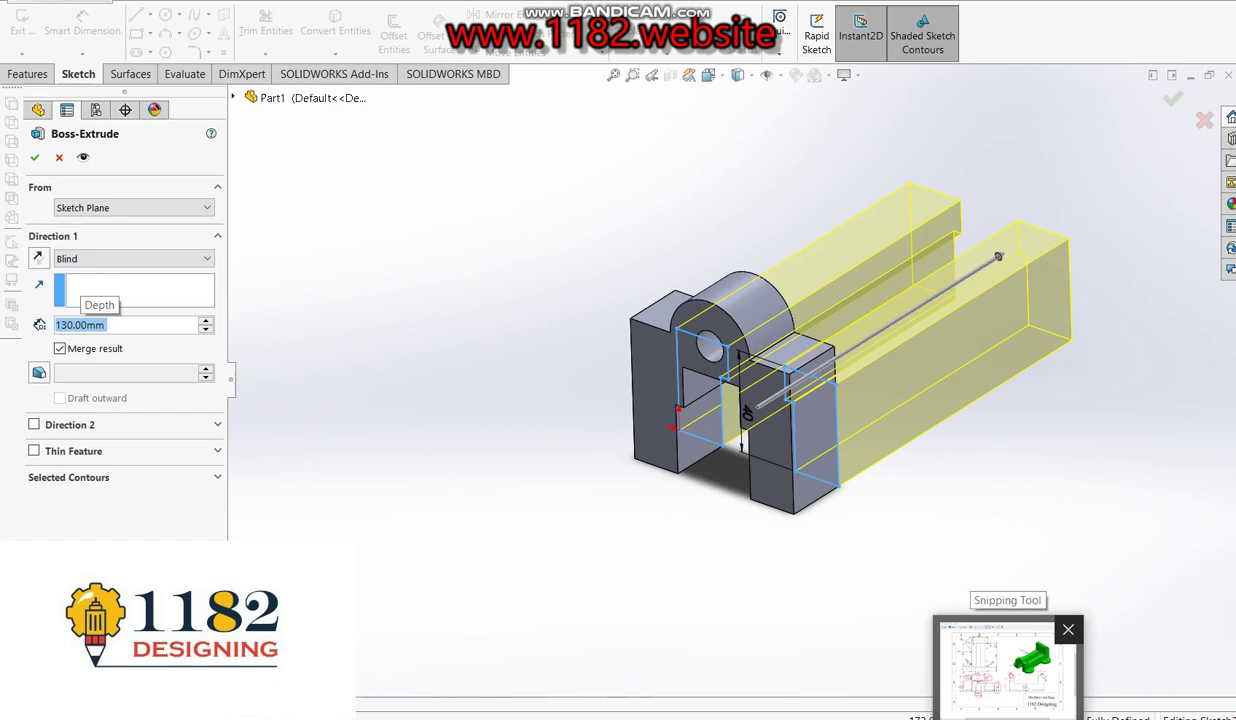
pyautogui.click(1008, 665)
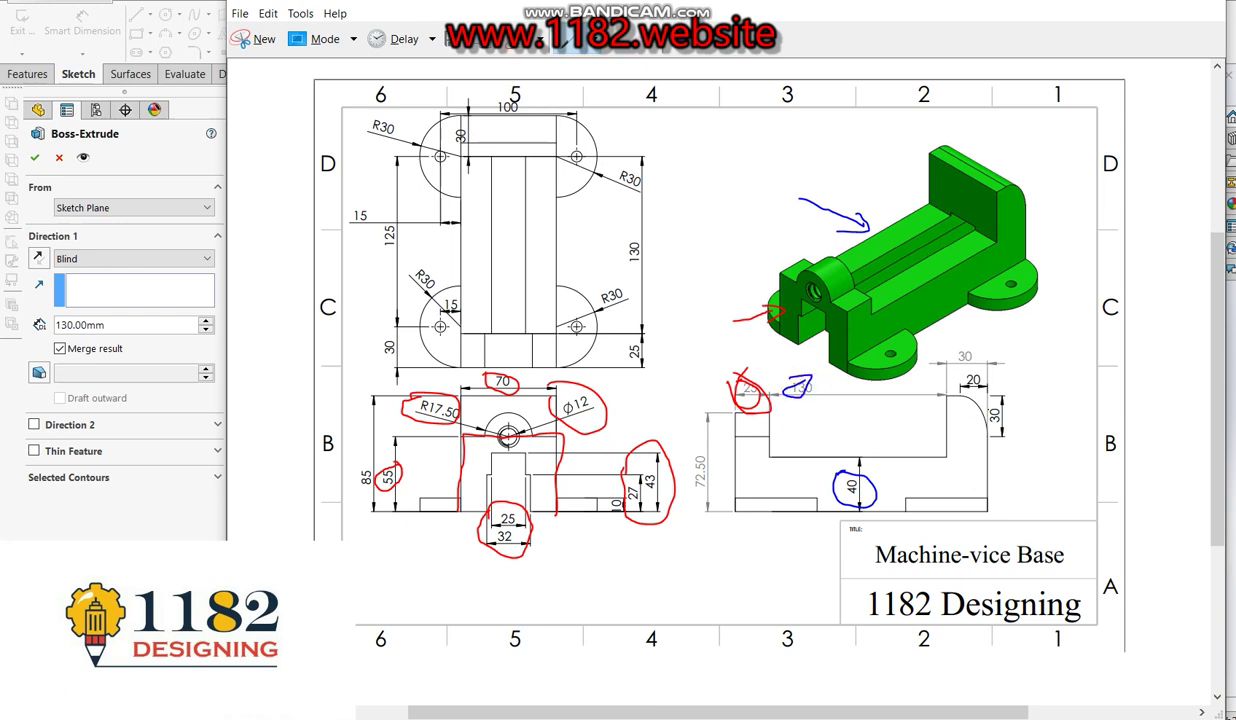
pyautogui.moveTo(959, 340); pyautogui.dragTo(952, 348)
pyautogui.hotkey('alt', 'Tab')
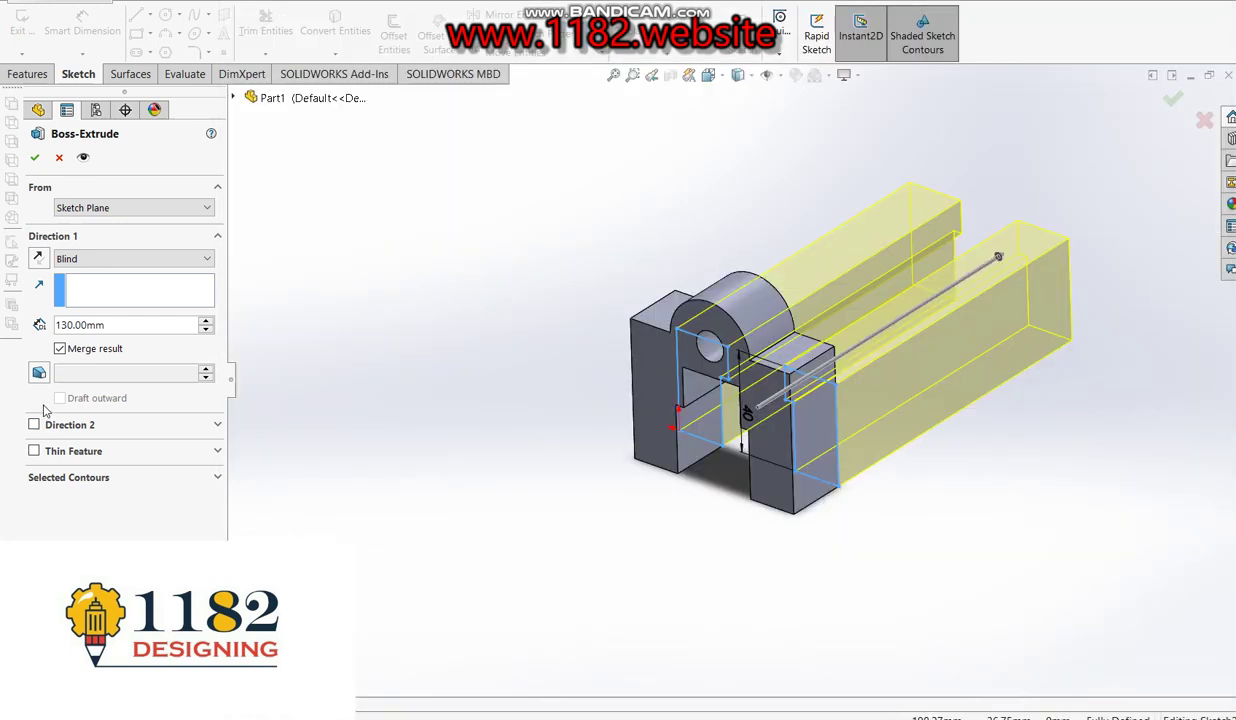
pyautogui.click(34, 157)
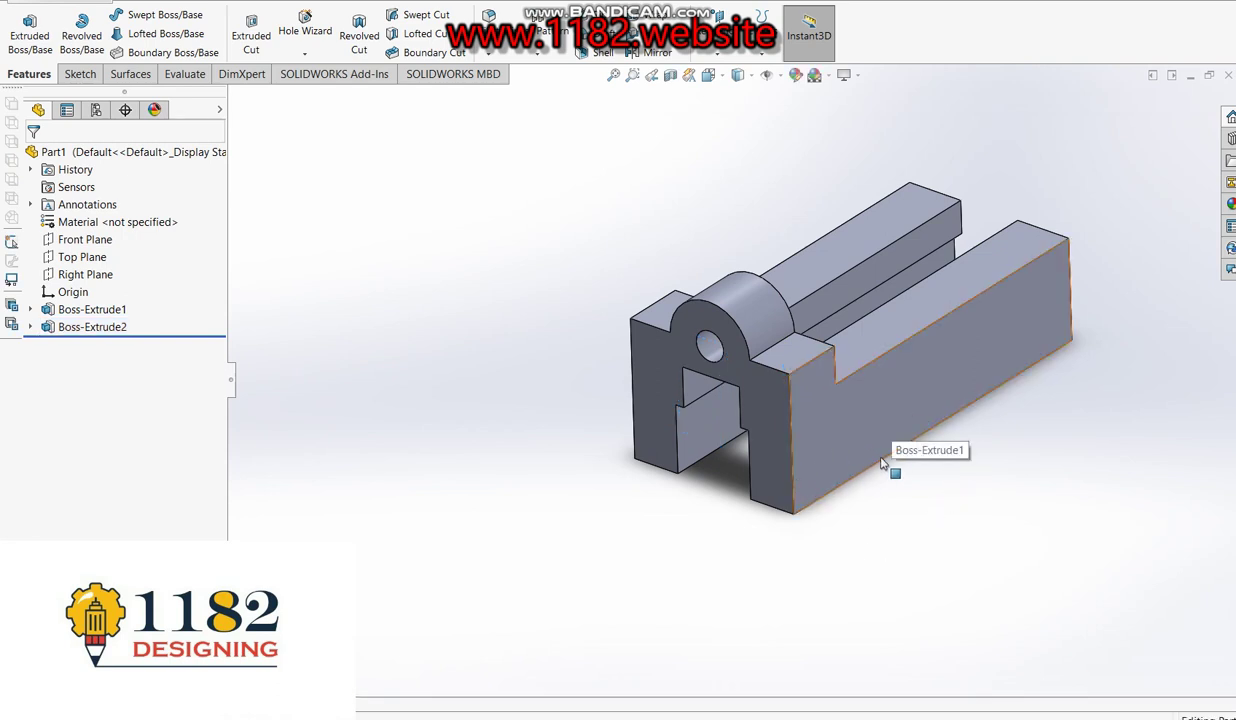
# - Sketch on the part's end face and convert its lower-left, upper and lower-right faces into edges
pyautogui.moveTo(880, 472)
pyautogui.mouseDown(button='middle')
pyautogui.moveTo(733, 525)
pyautogui.moveTo(712, 431)
pyautogui.mouseUp(button='middle')
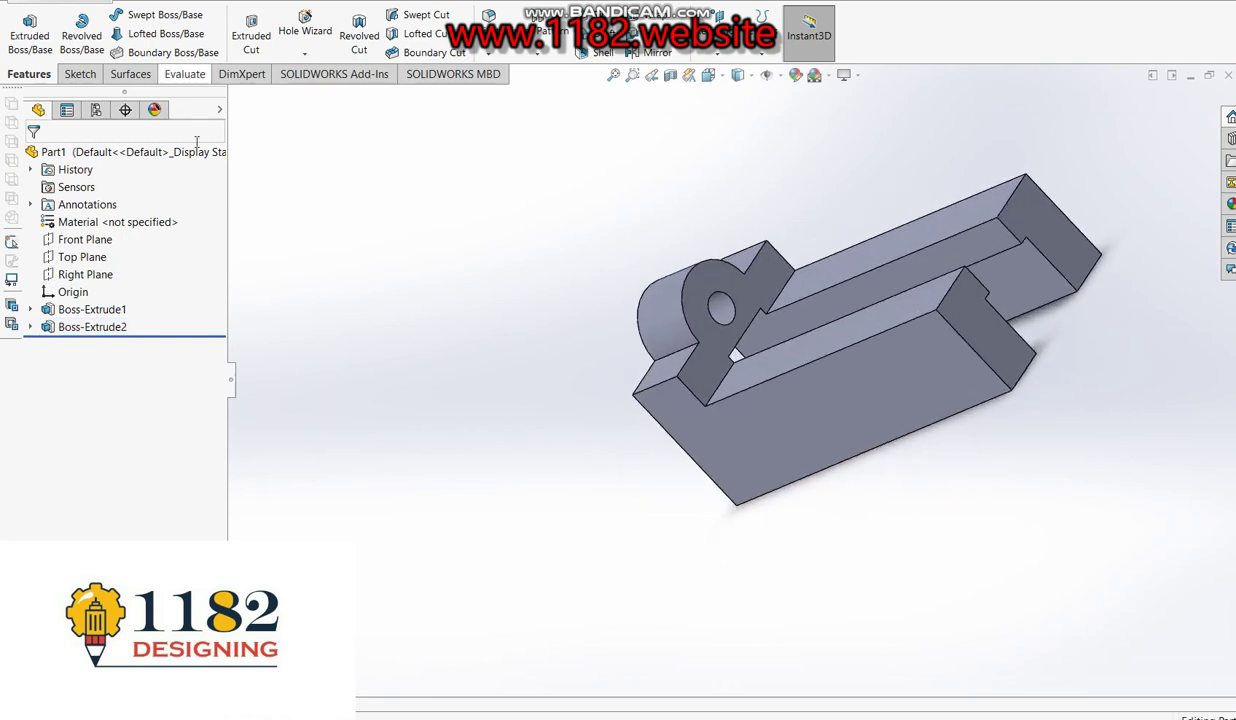
pyautogui.click(30, 28)
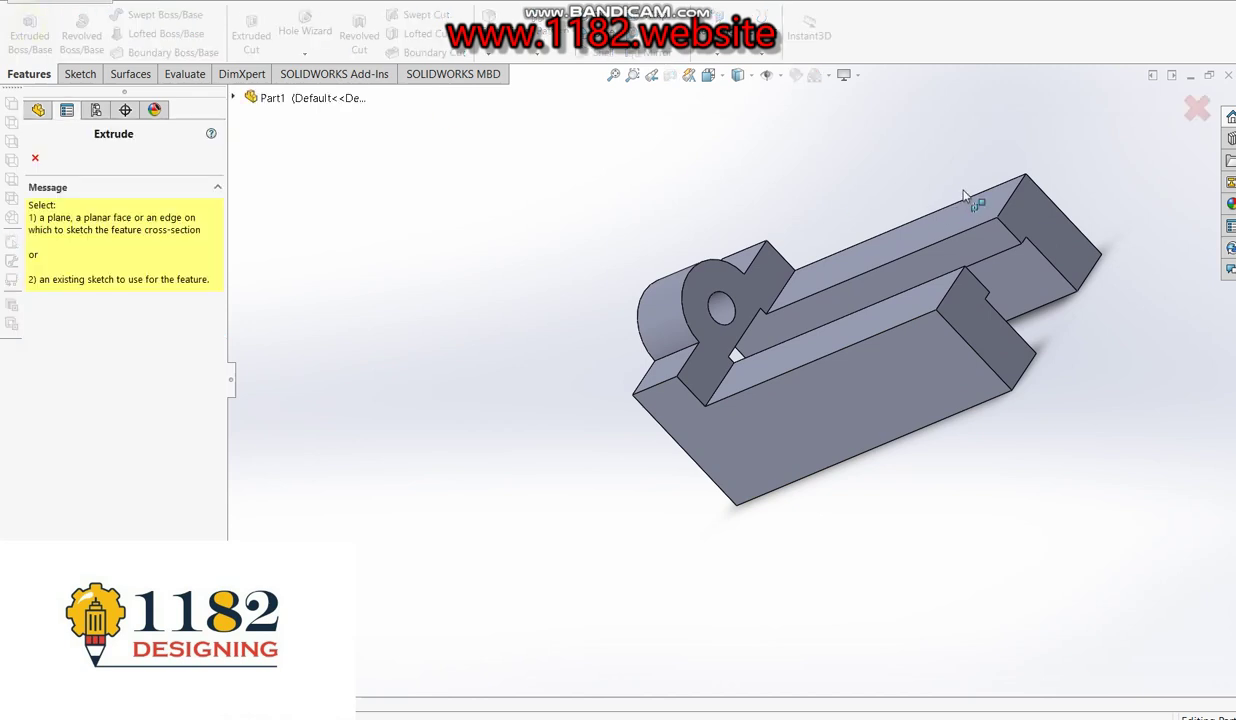
pyautogui.click(1028, 208)
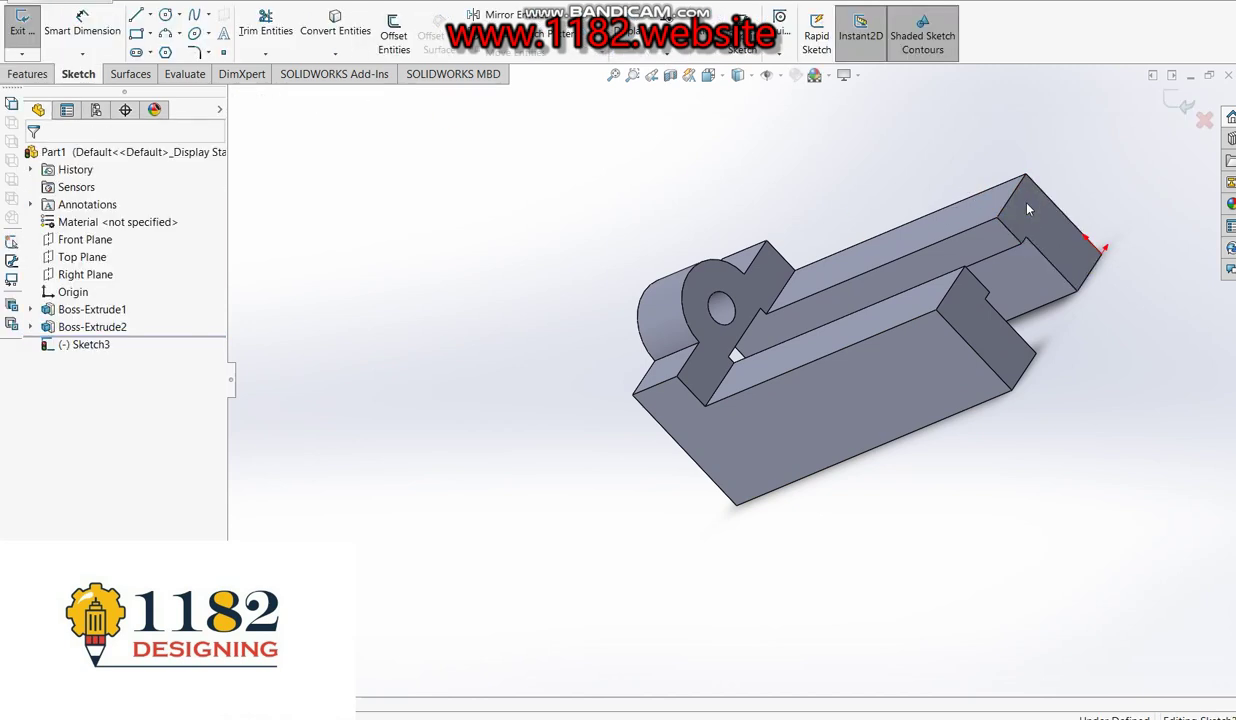
pyautogui.click(335, 30)
pyautogui.click(566, 483)
pyautogui.click(551, 309)
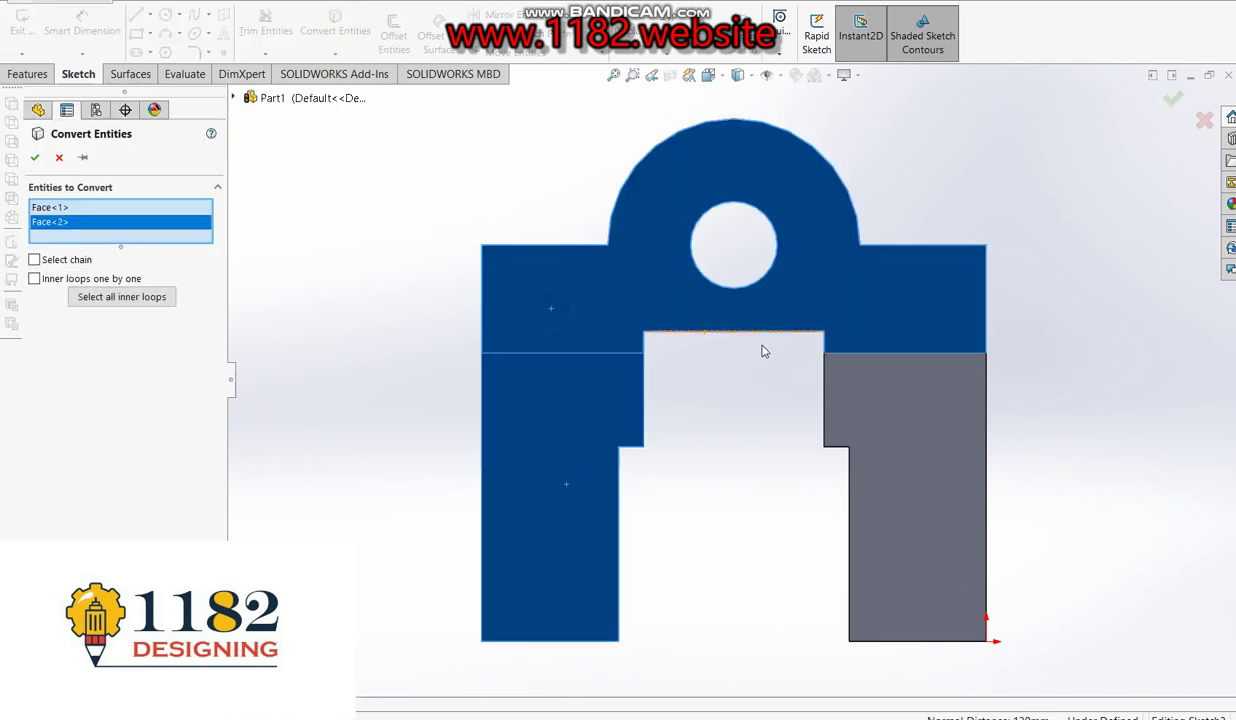
pyautogui.click(929, 517)
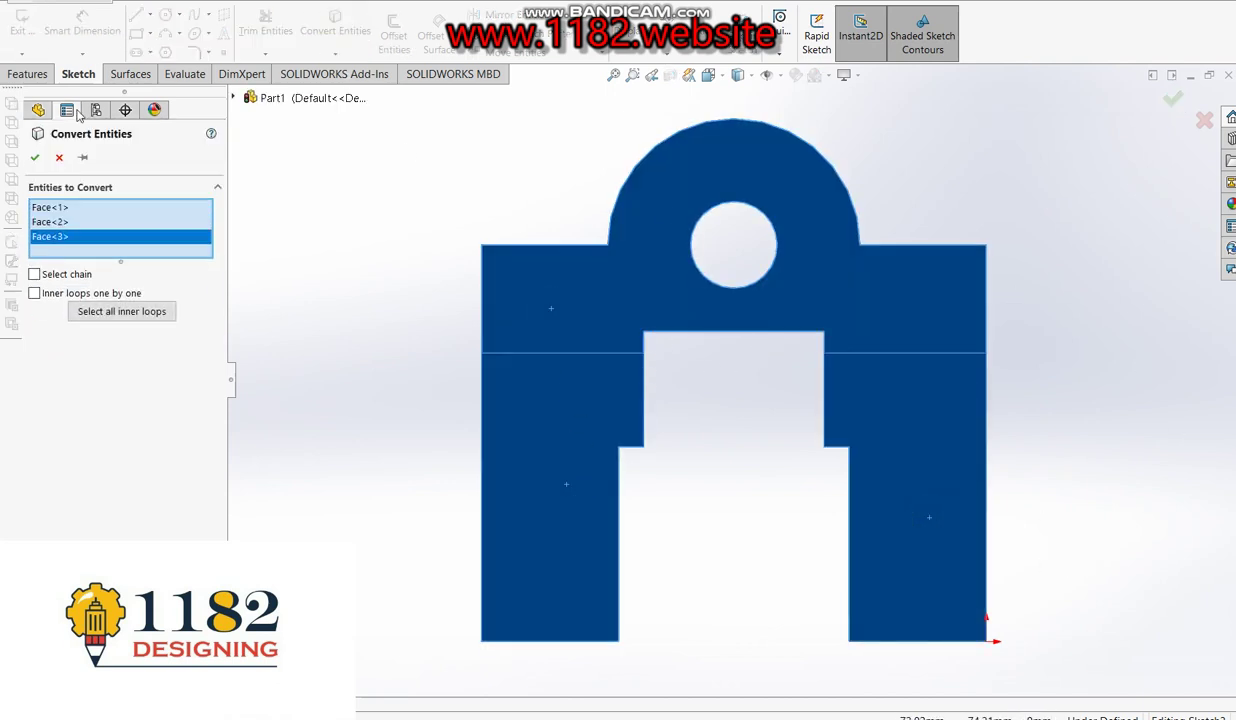
pyautogui.click(34, 157)
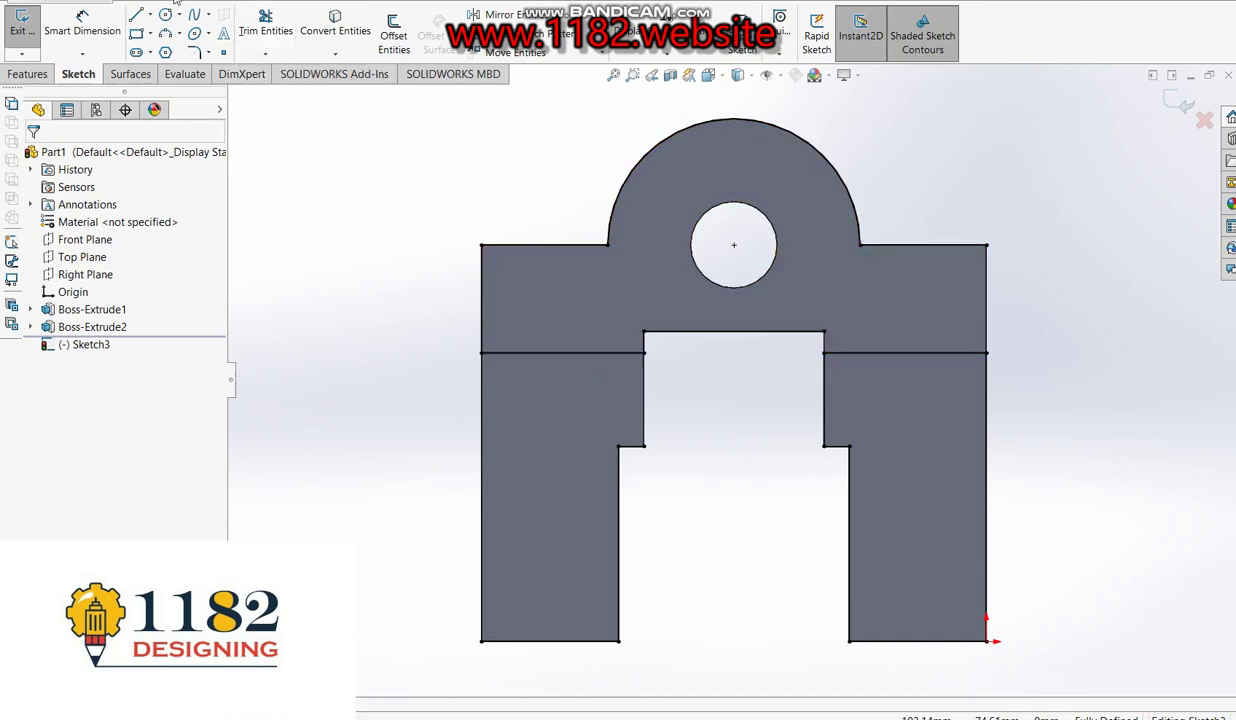
# - Trim lines across the top arc, the top-left corner and the right side
pyautogui.click(265, 25)
pyautogui.moveTo(563, 218); pyautogui.dragTo(792, 168)
pyautogui.moveTo(923, 357); pyautogui.dragTo(926, 426)
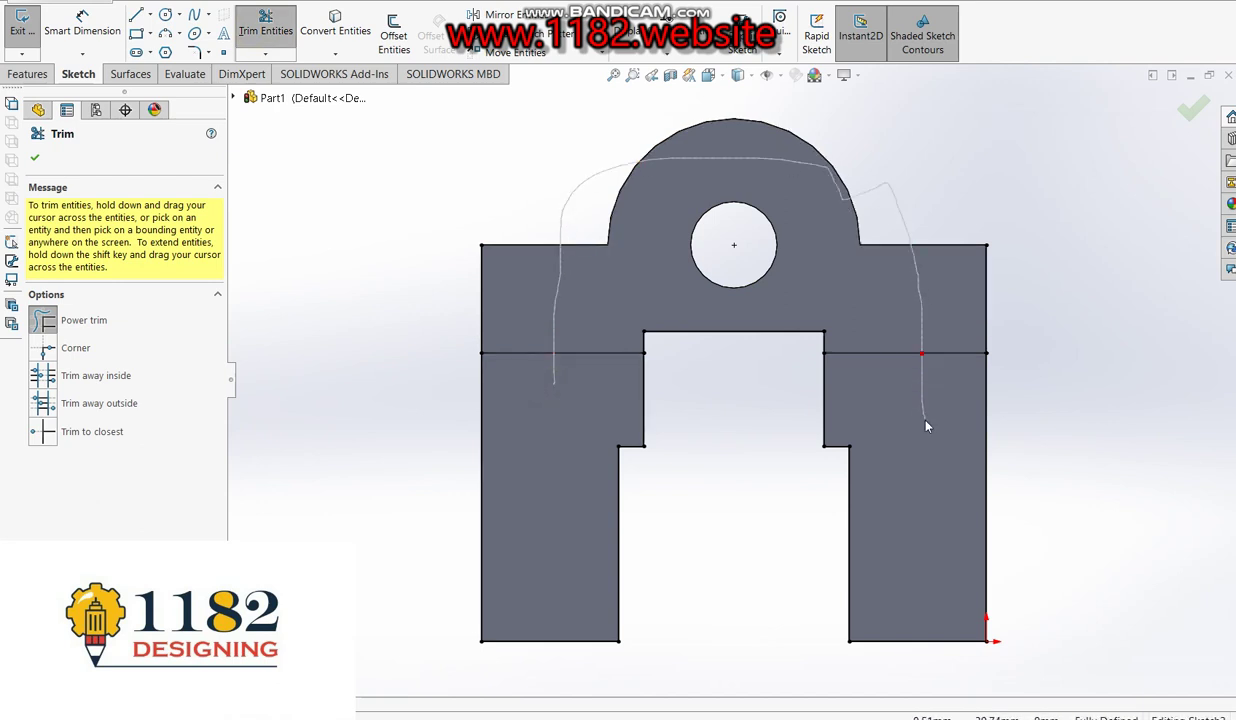
pyautogui.moveTo(944, 288); pyautogui.dragTo(902, 323)
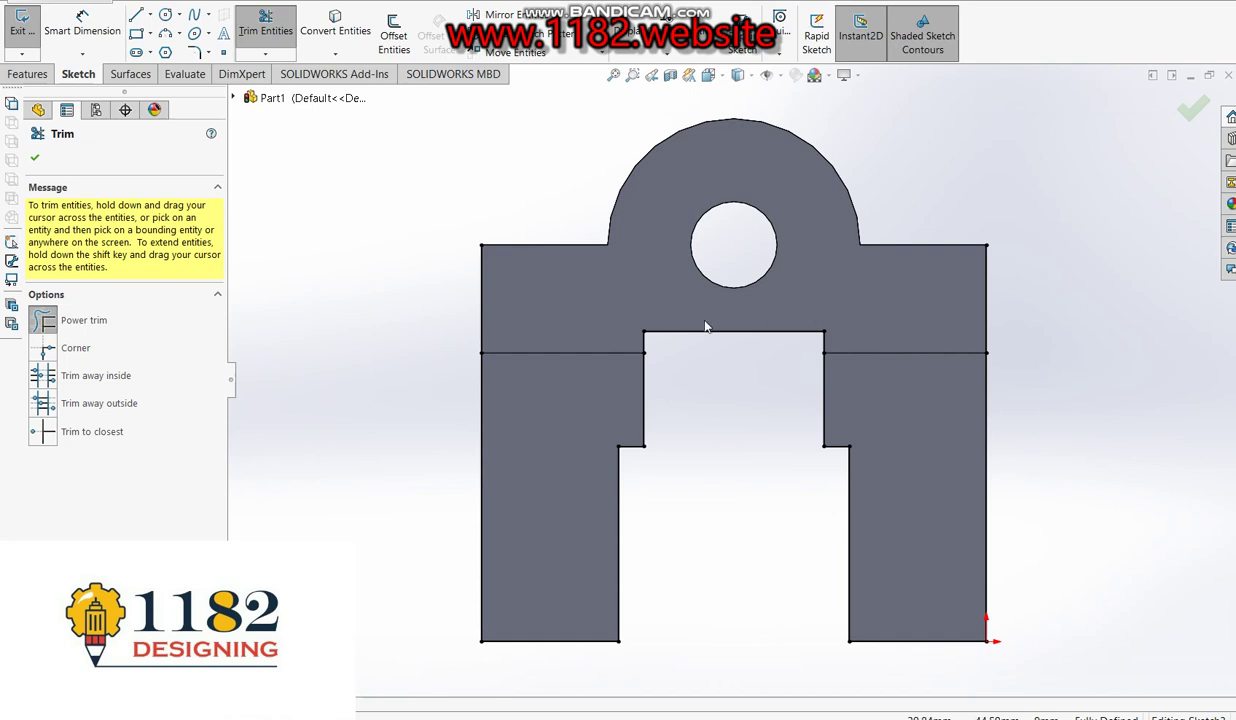
pyautogui.moveTo(524, 231); pyautogui.dragTo(446, 273)
pyautogui.moveTo(830, 312); pyautogui.dragTo(955, 268)
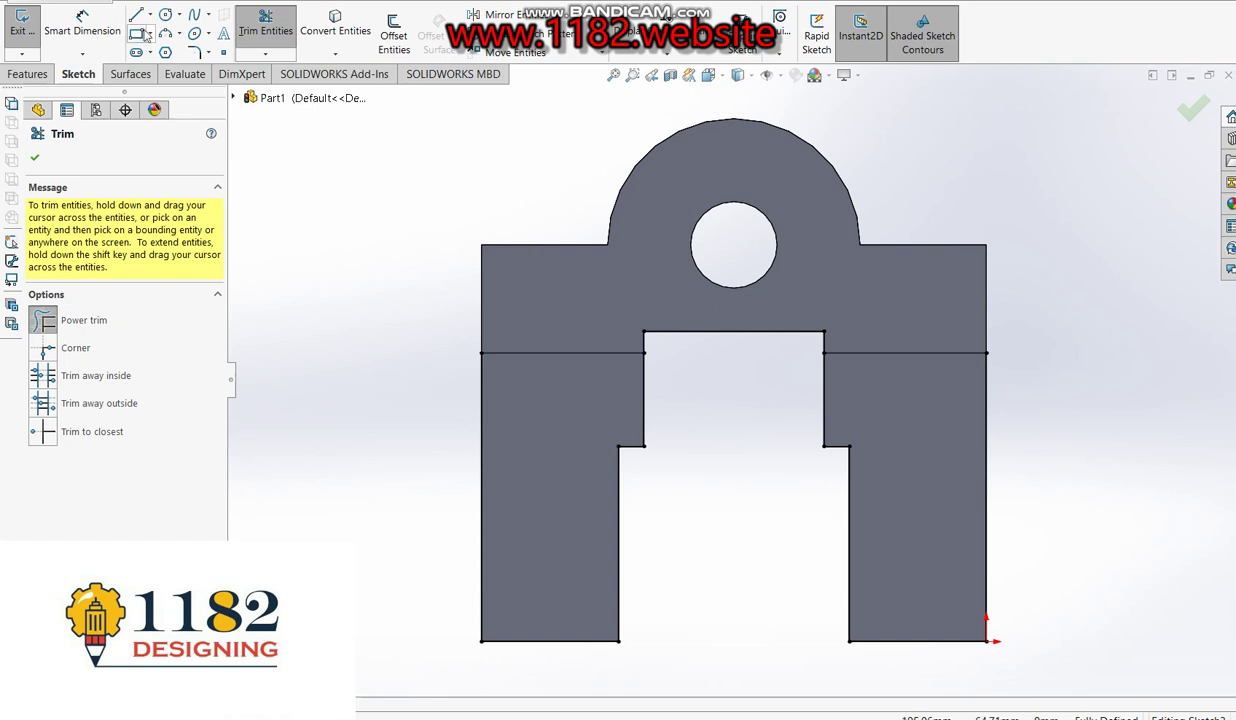
pyautogui.click(135, 14)
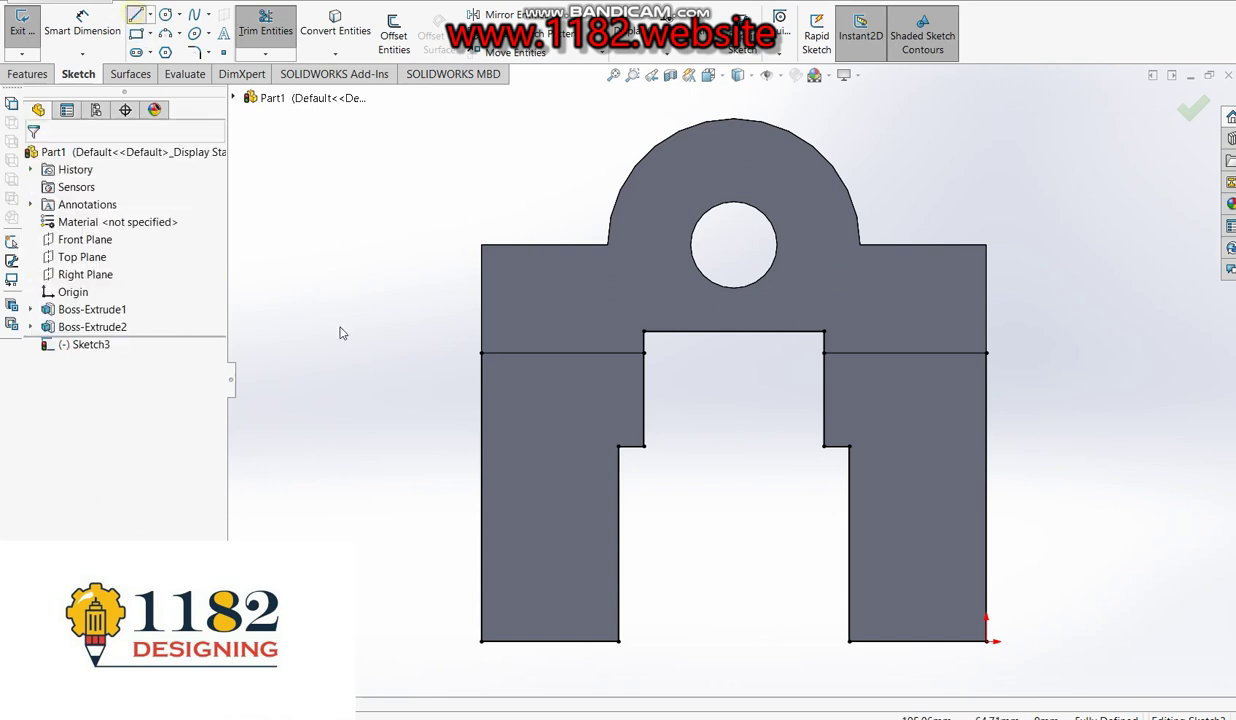
# - Draw three lines up, across and down to close a rectangle over the end profile
pyautogui.click(481, 352)
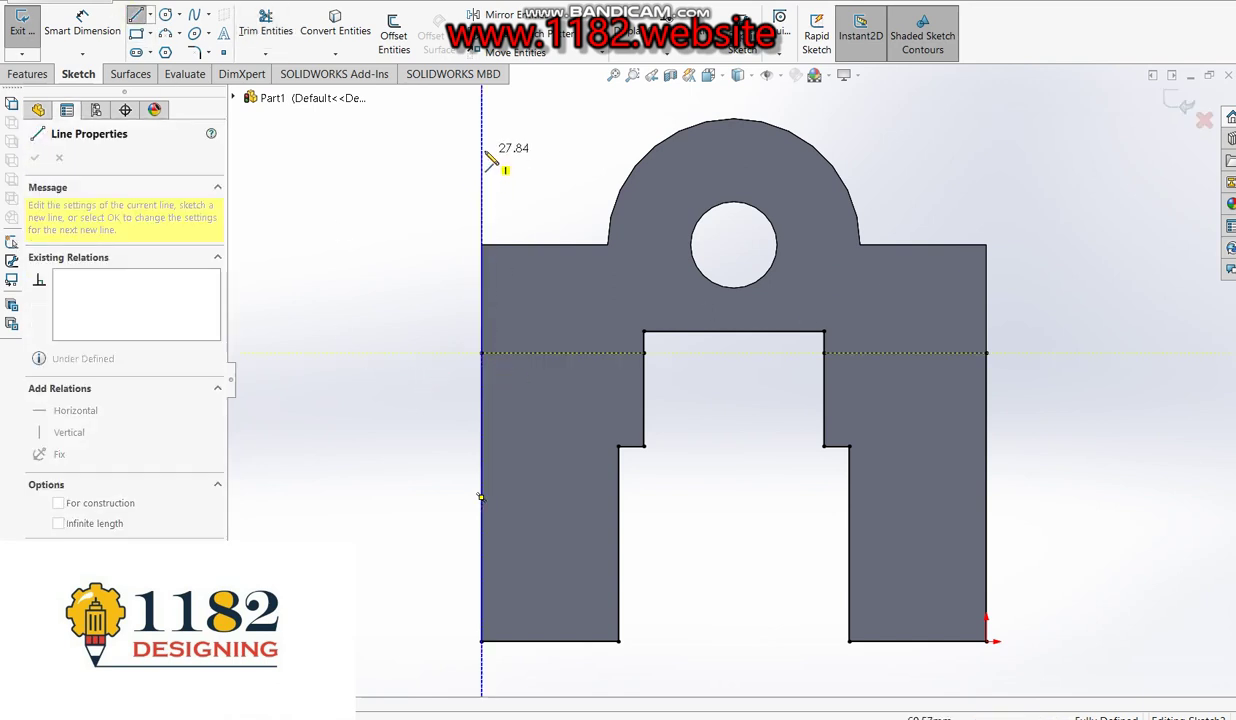
pyautogui.click(481, 140)
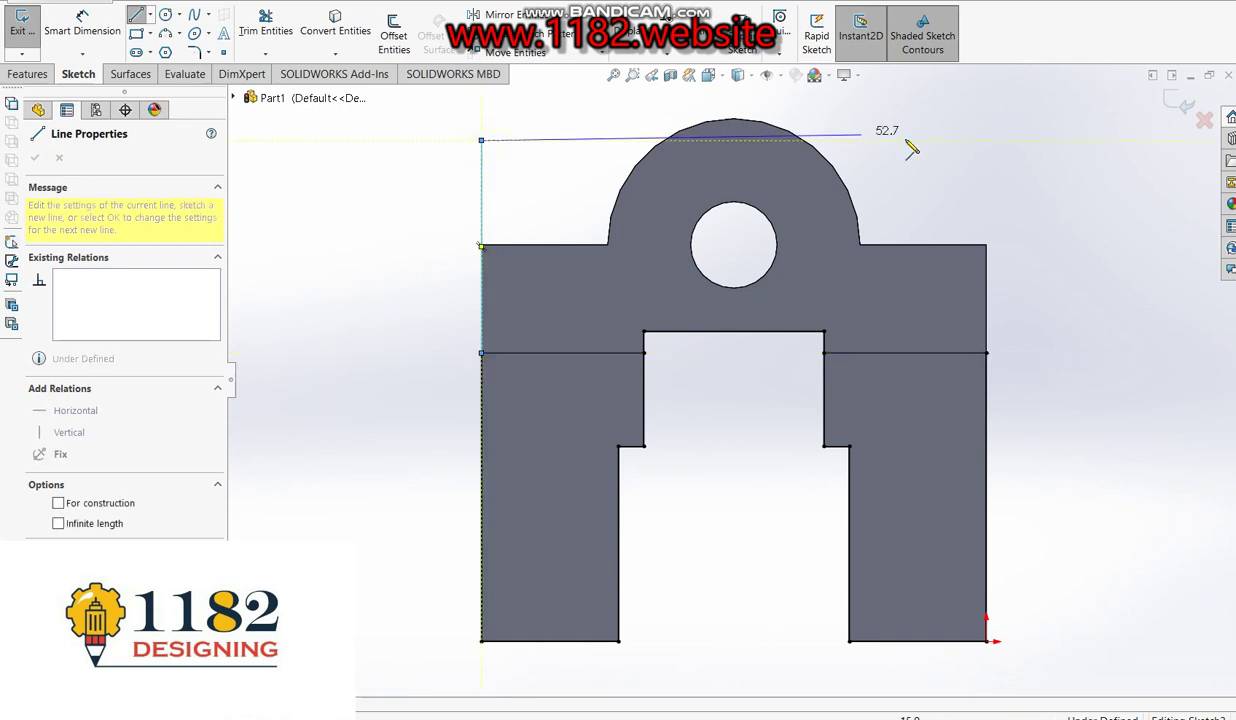
pyautogui.click(986, 140)
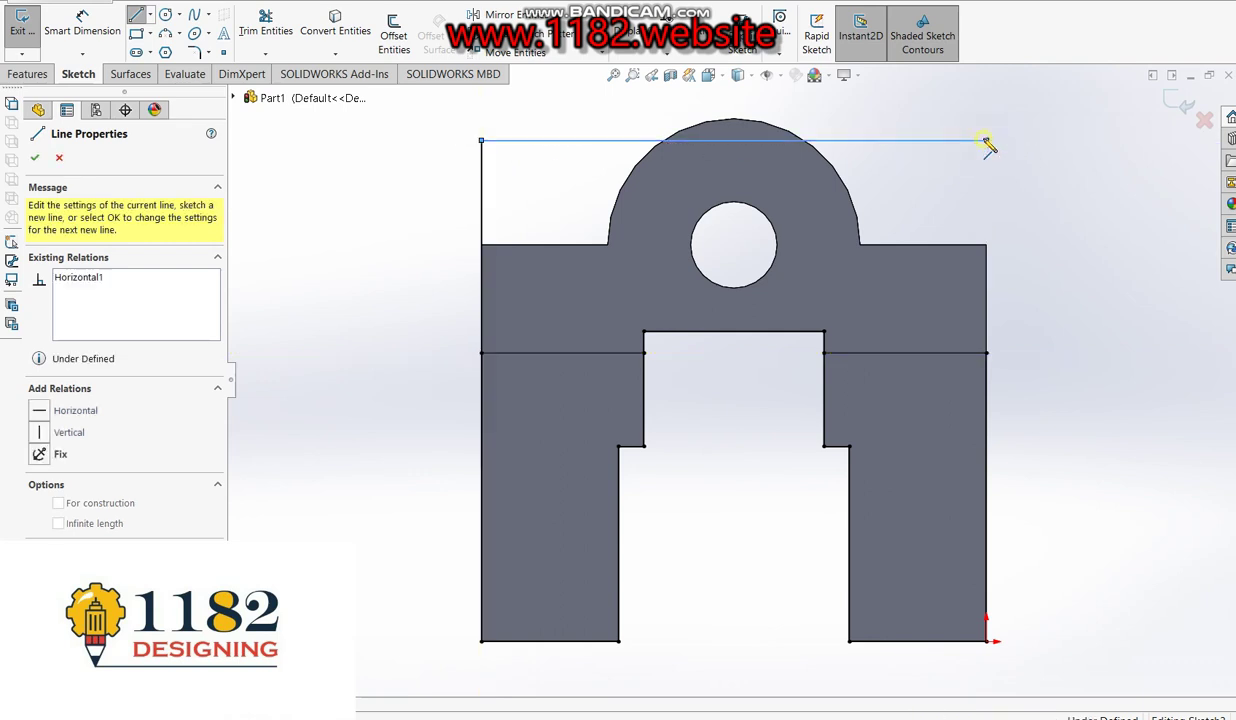
pyautogui.click(987, 353)
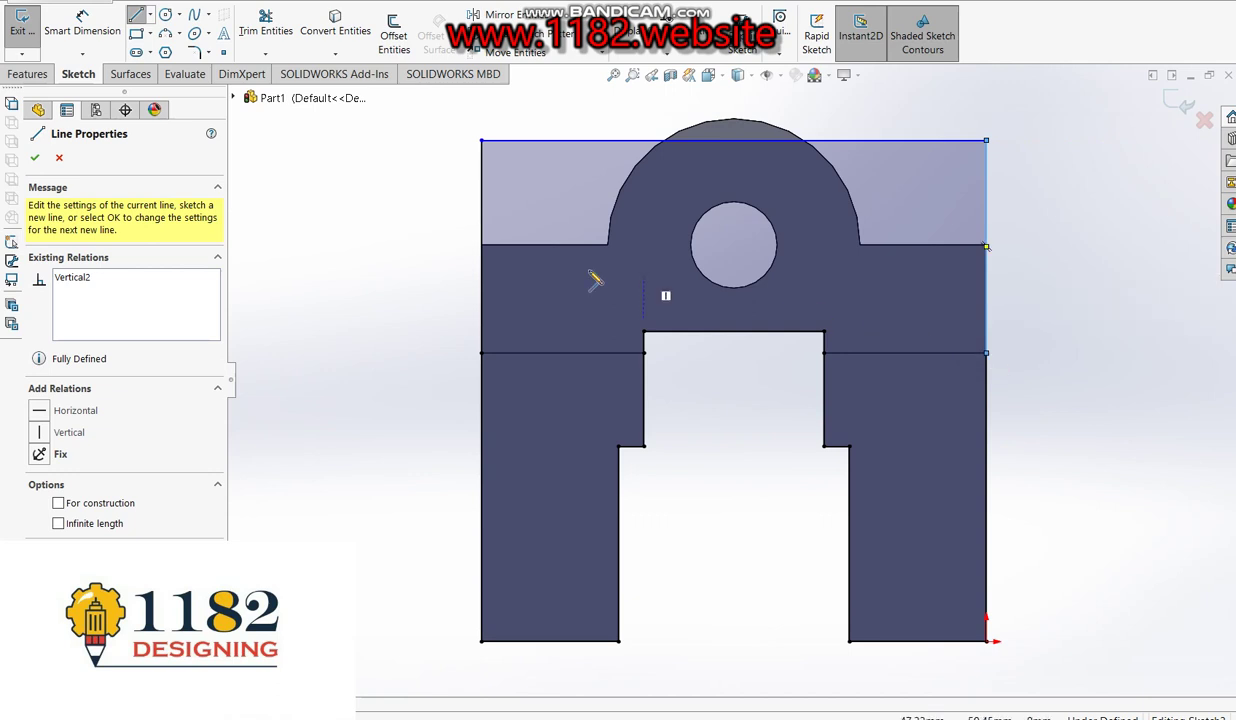
pyautogui.press('Escape')
pyautogui.click(748, 140)
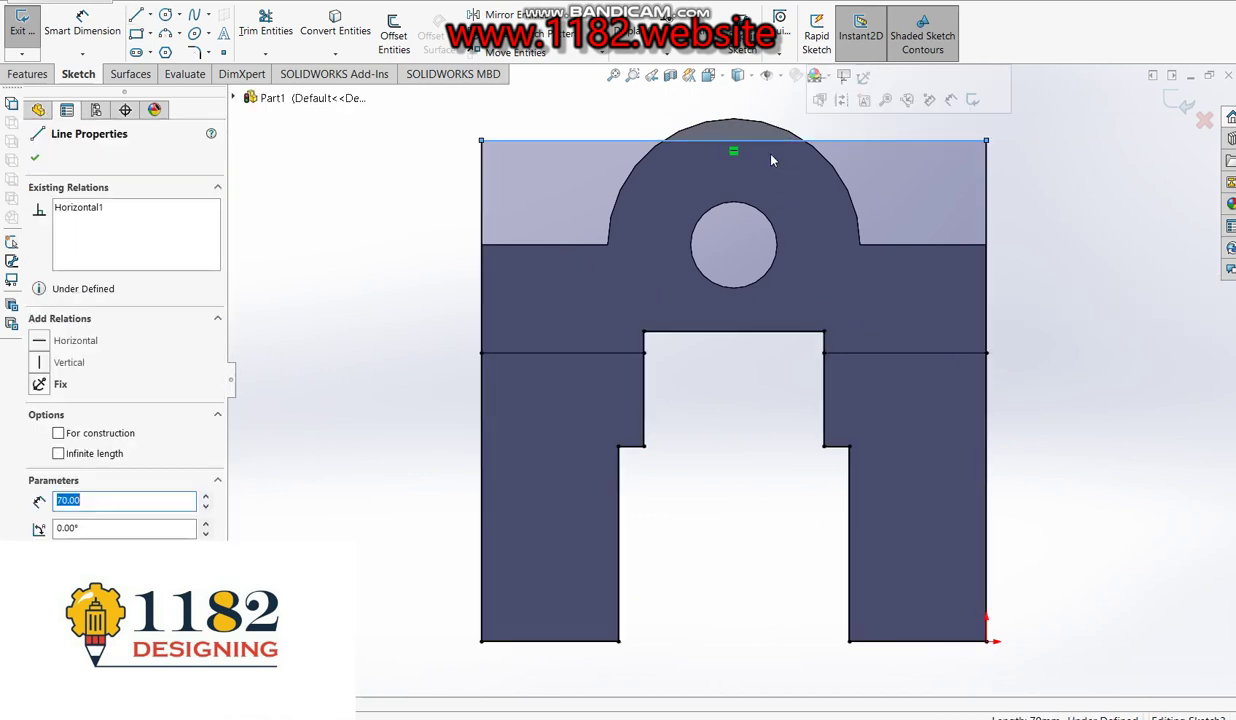
pyautogui.click(43, 341)
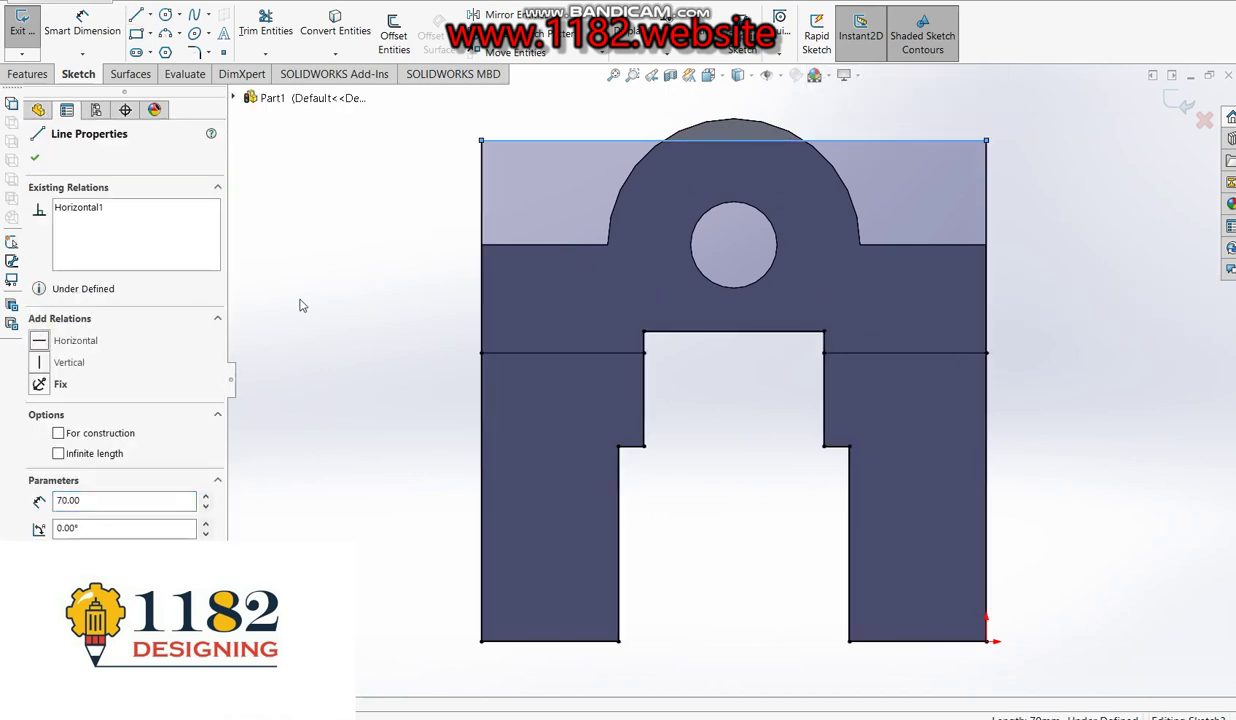
pyautogui.click(342, 238)
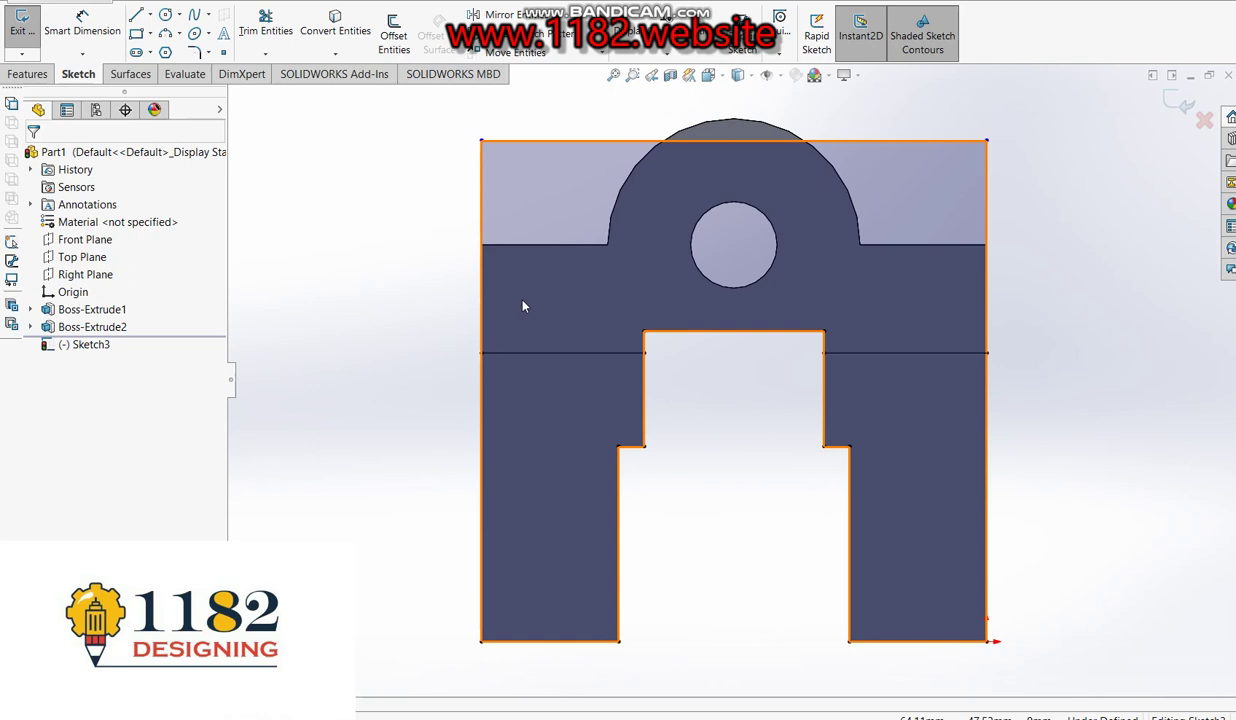
# - Dimension the outline 85 mm from the bottom edge to the top line
pyautogui.click(80, 30)
pyautogui.click(548, 641)
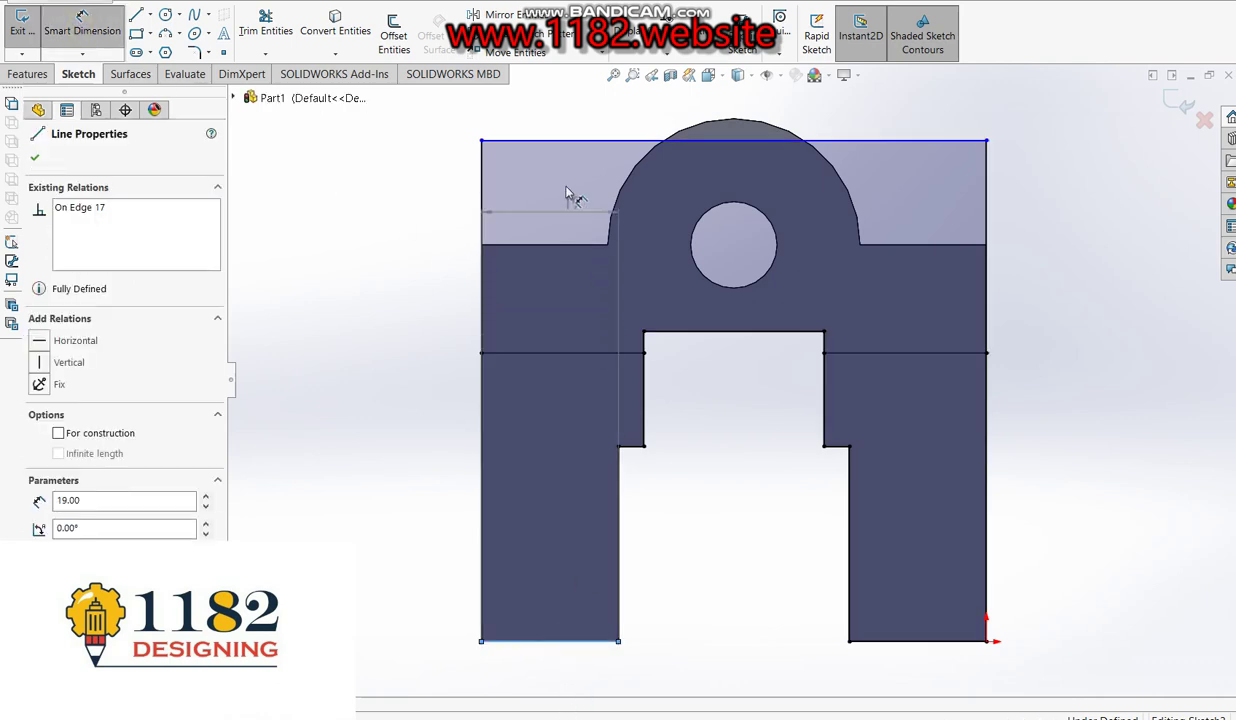
pyautogui.click(566, 141)
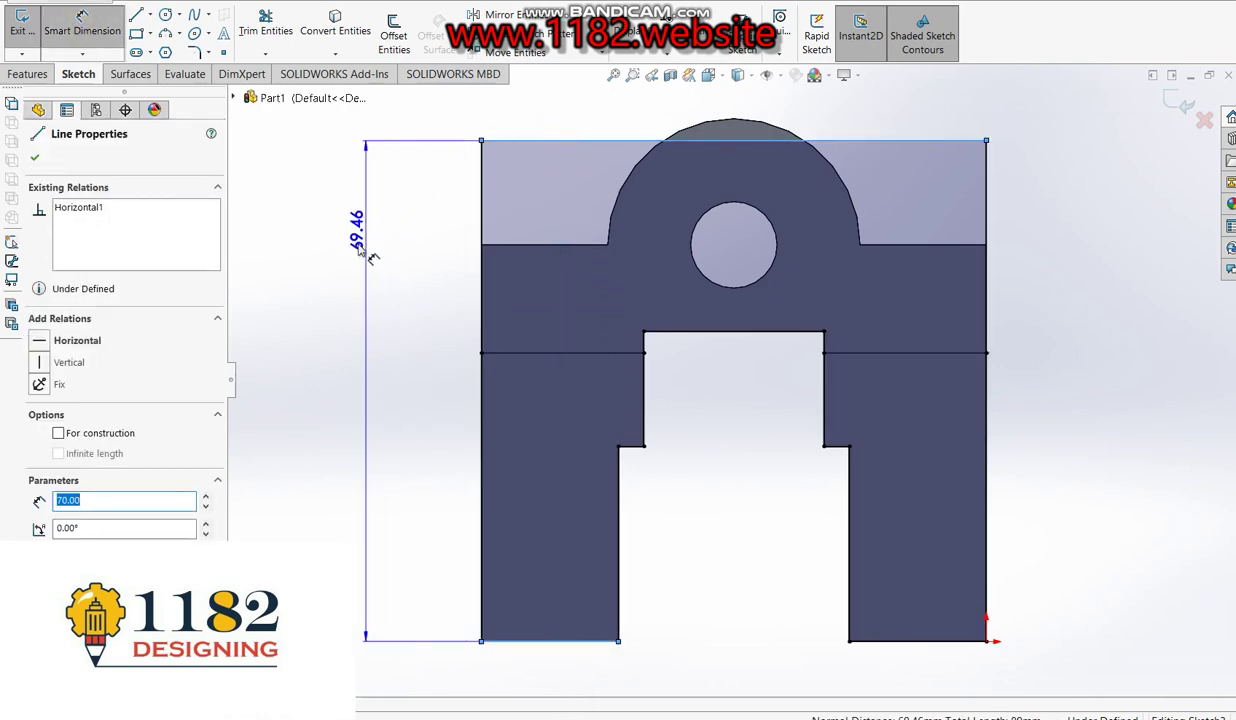
pyautogui.click(350, 268)
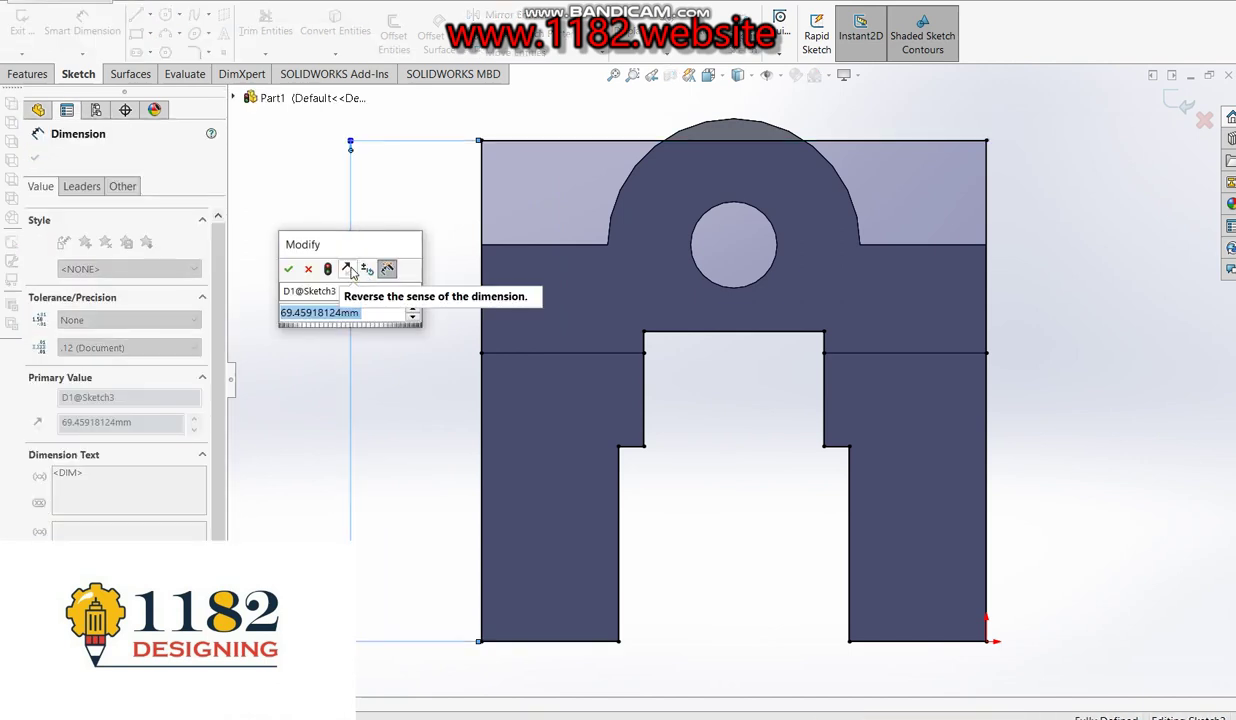
pyautogui.write('85')
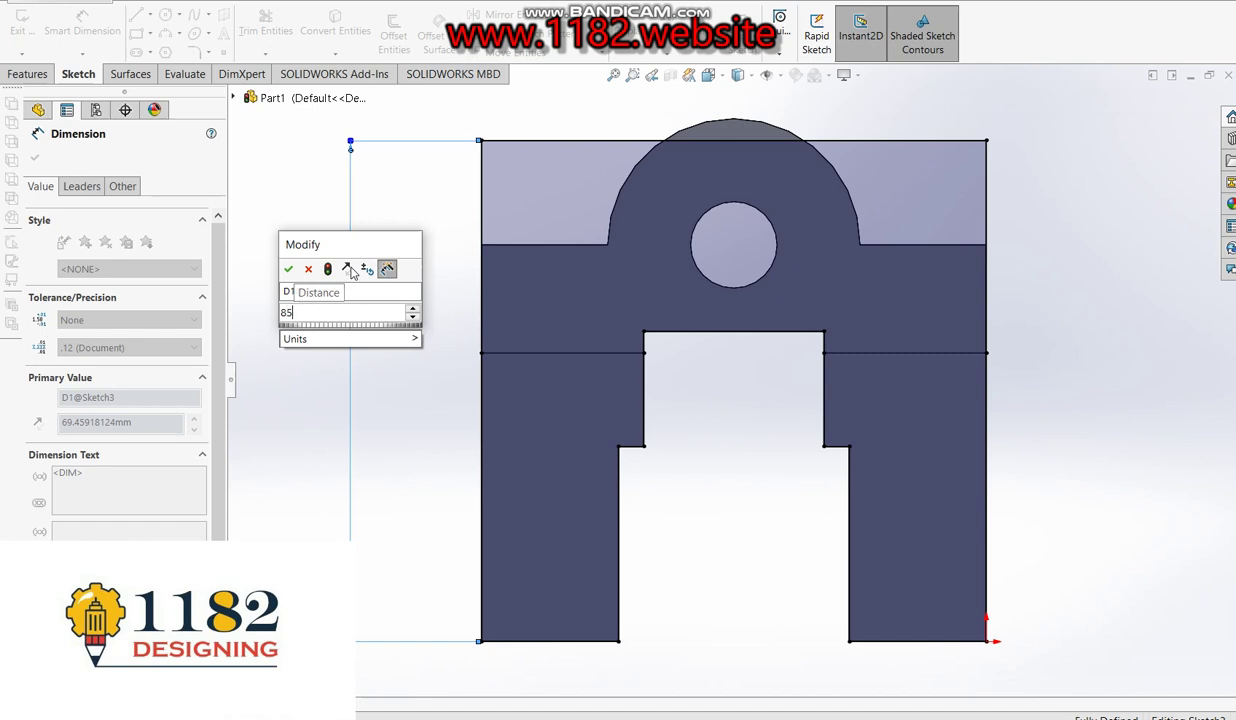
pyautogui.press('Return')
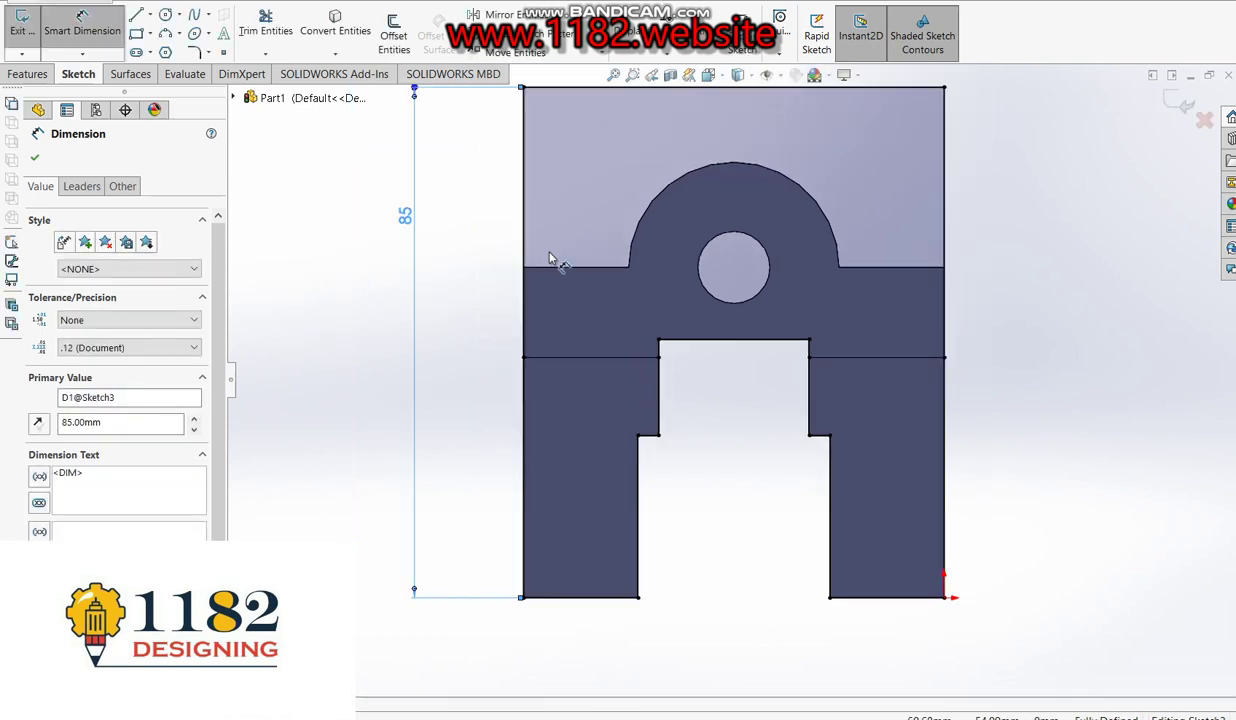
pyautogui.click(1180, 106)
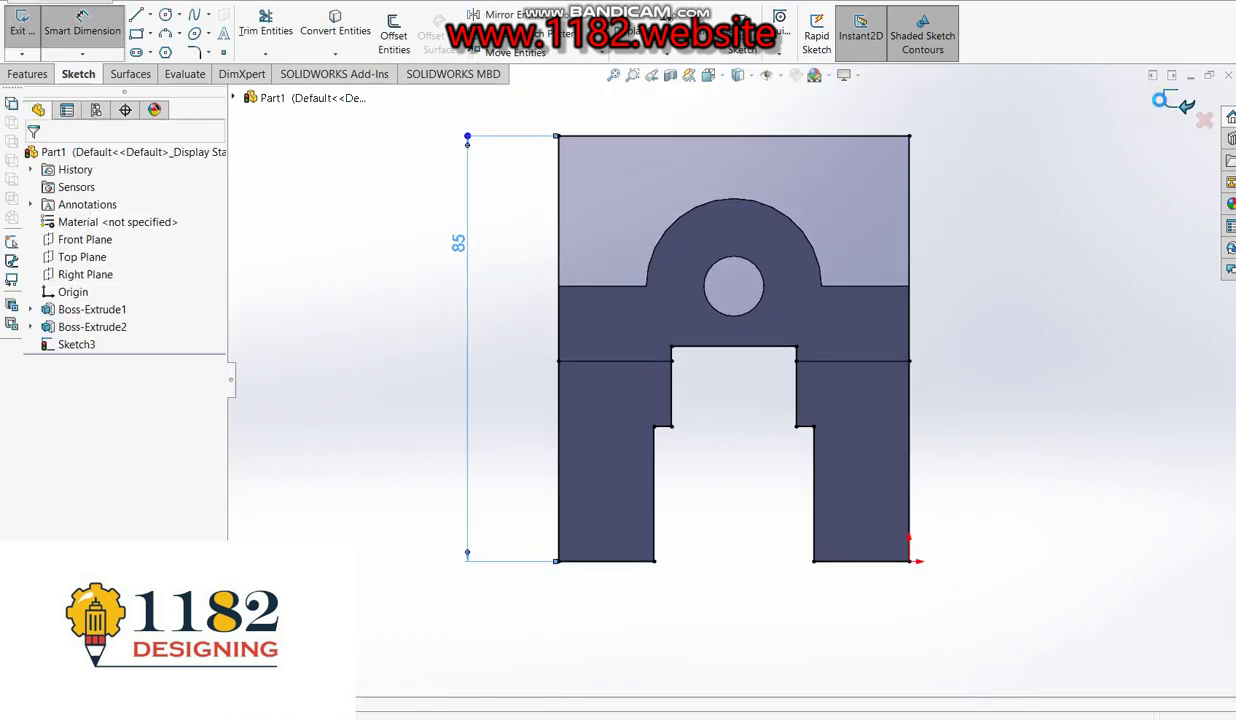
pyautogui.hotkey('alt', 'Tab')
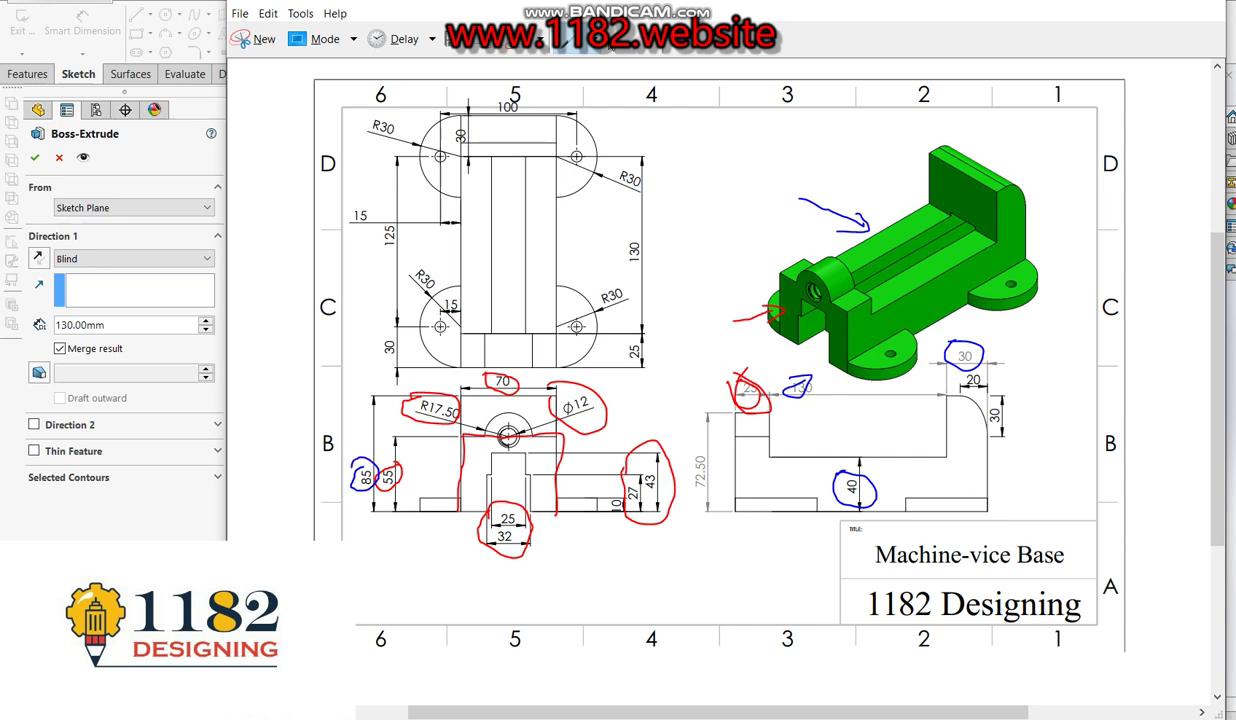
# - Choose the black pen for marking up the reference drawing
pyautogui.click(565, 38)
pyautogui.click(585, 99)
pyautogui.hotkey('alt', 'Tab')
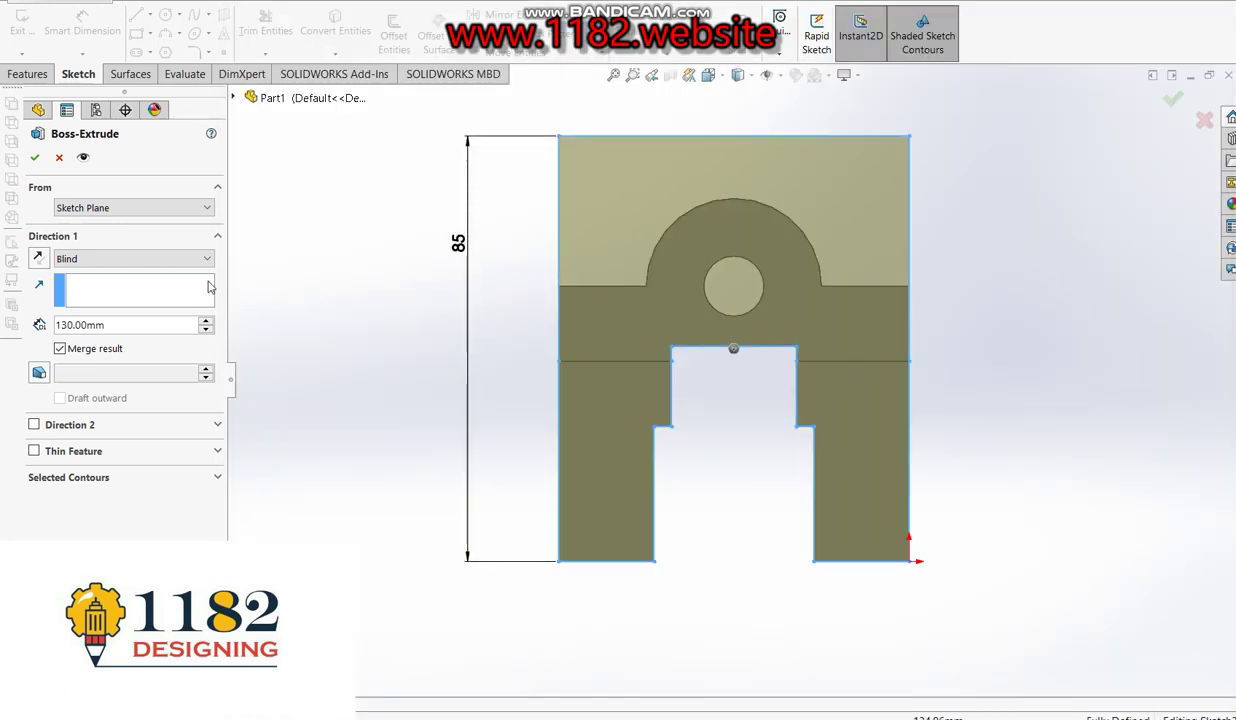
# - Extrude the rectangular sketch 30 mm deep and accept it as the upright jaw block
pyautogui.moveTo(750, 445); pyautogui.dragTo(851, 522, button='middle')
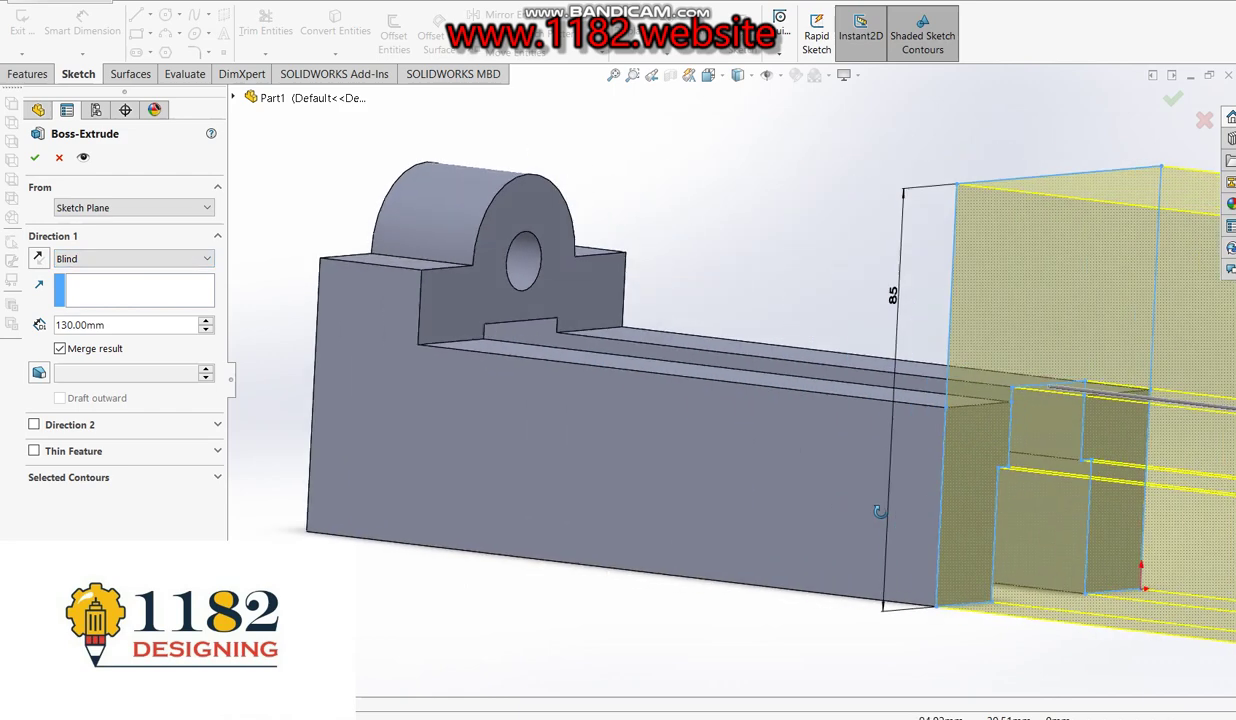
pyautogui.scroll(3, 851, 522)
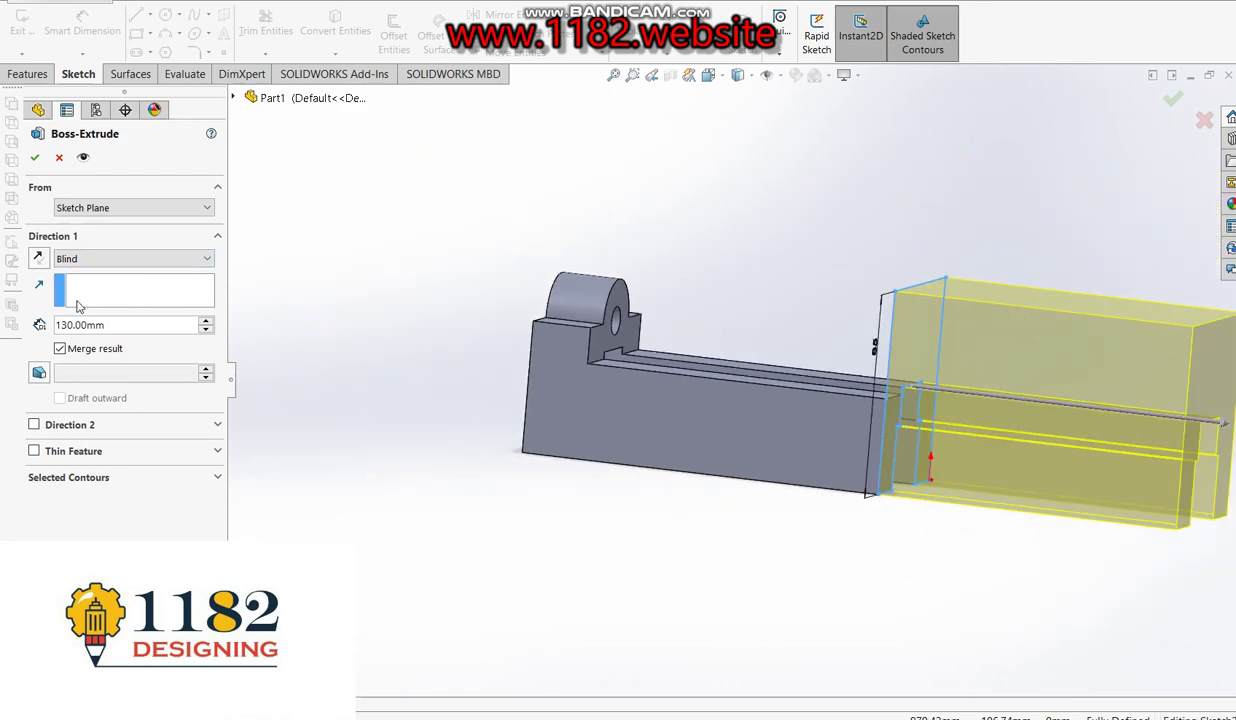
pyautogui.click(116, 325)
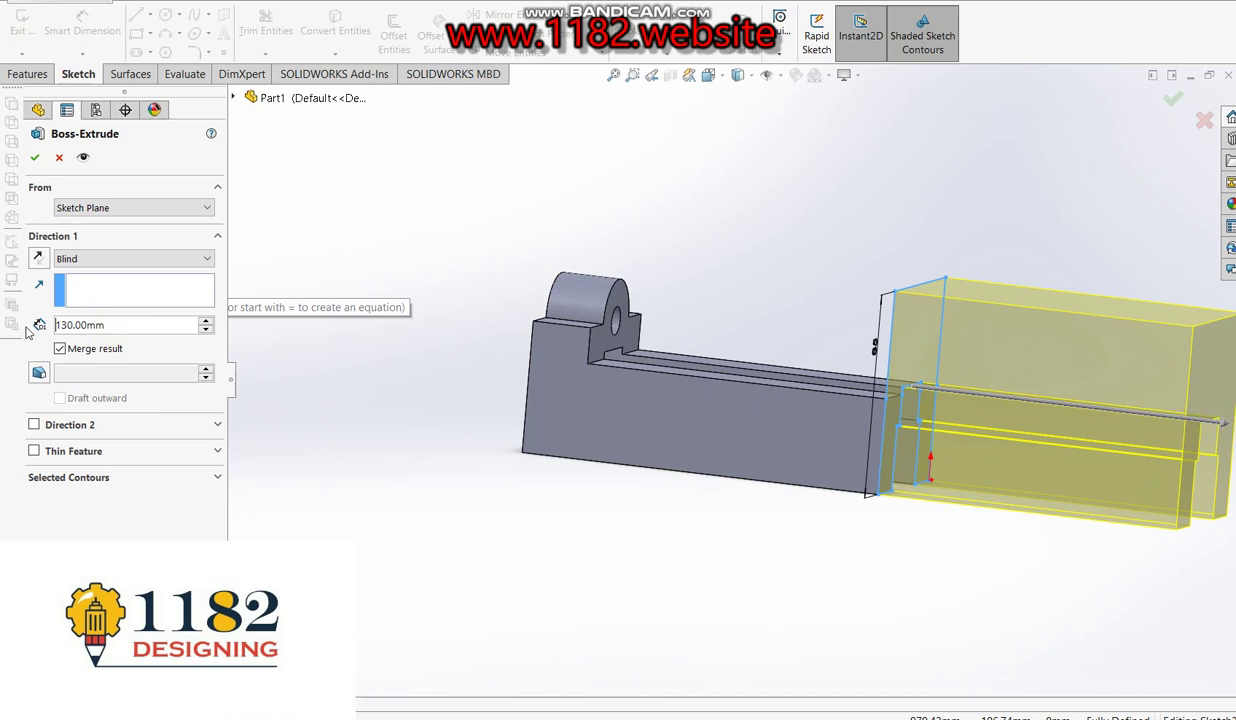
pyautogui.moveTo(119, 330); pyautogui.dragTo(10, 333)
pyautogui.write('30')
pyautogui.press('Return')
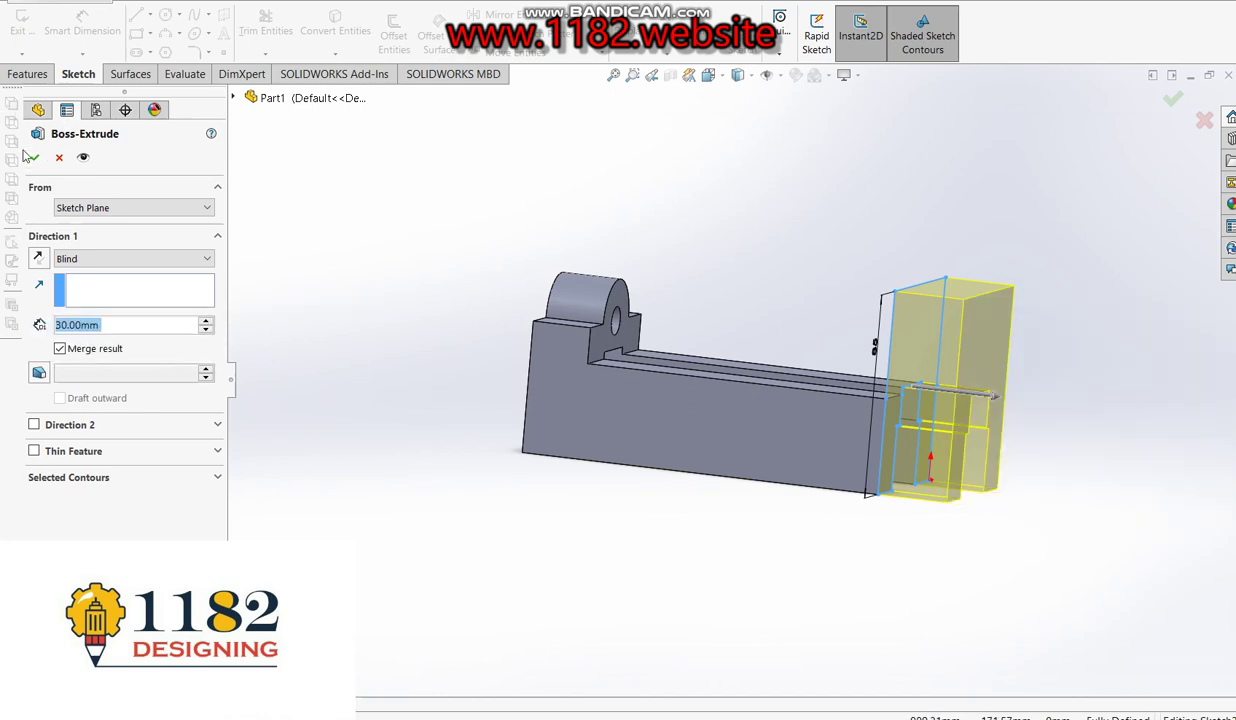
pyautogui.click(31, 157)
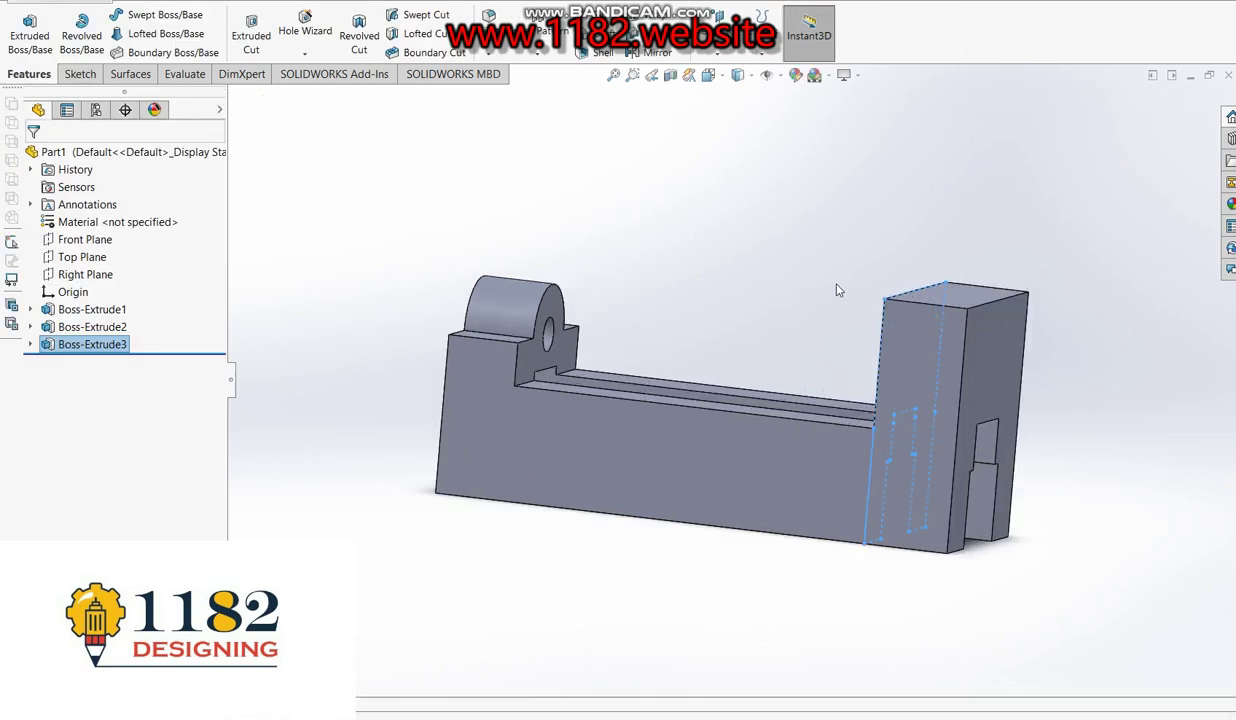
# - Clear the selection and mark the finished dimension on the reference drawing
pyautogui.click(838, 290)
pyautogui.scroll(-2, 838, 562)
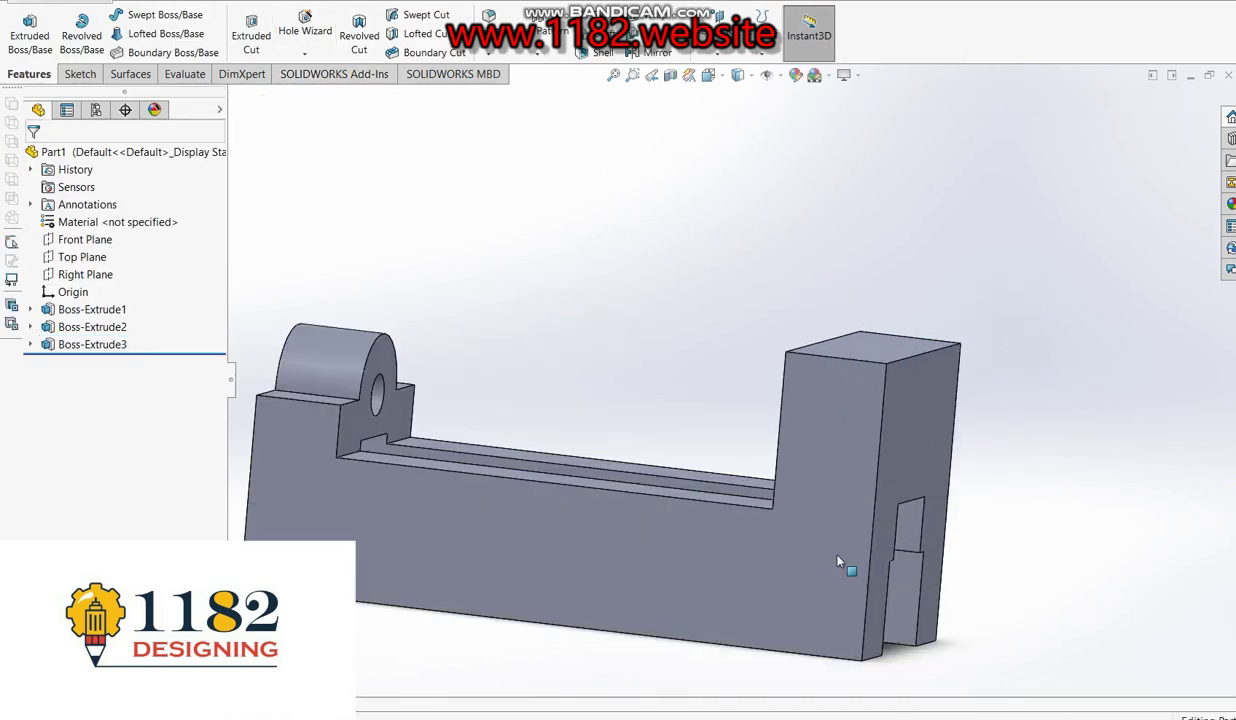
pyautogui.hotkey('alt', 'Tab')
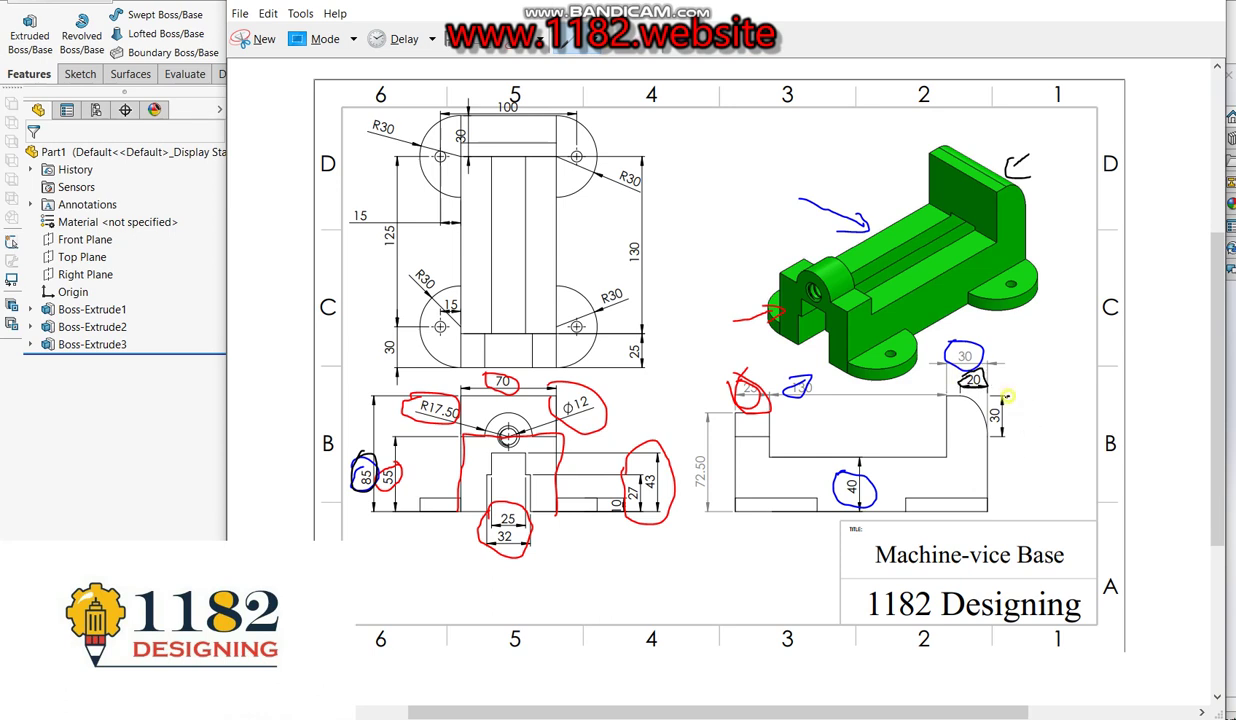
pyautogui.moveTo(1005, 432); pyautogui.dragTo(992, 399)
pyautogui.hotkey('alt', 'Tab')
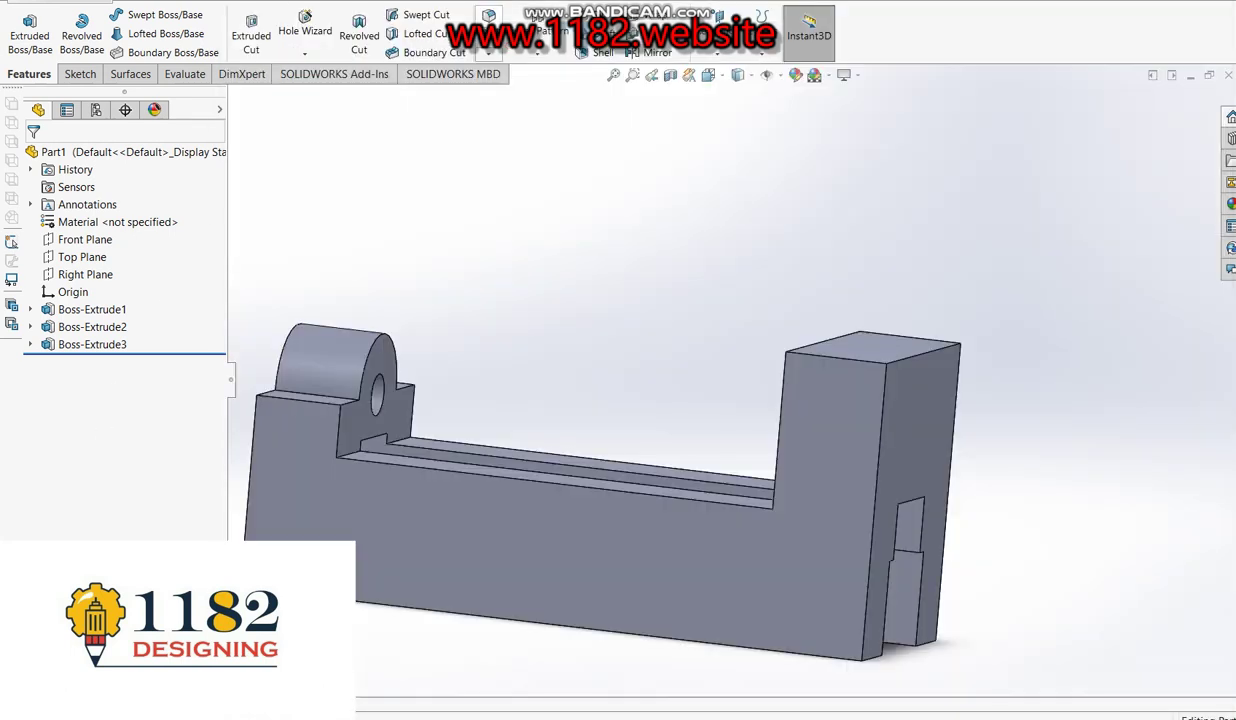
# - Start a fillet on the jaw block's top edge and try its preview modes
pyautogui.click(488, 16)
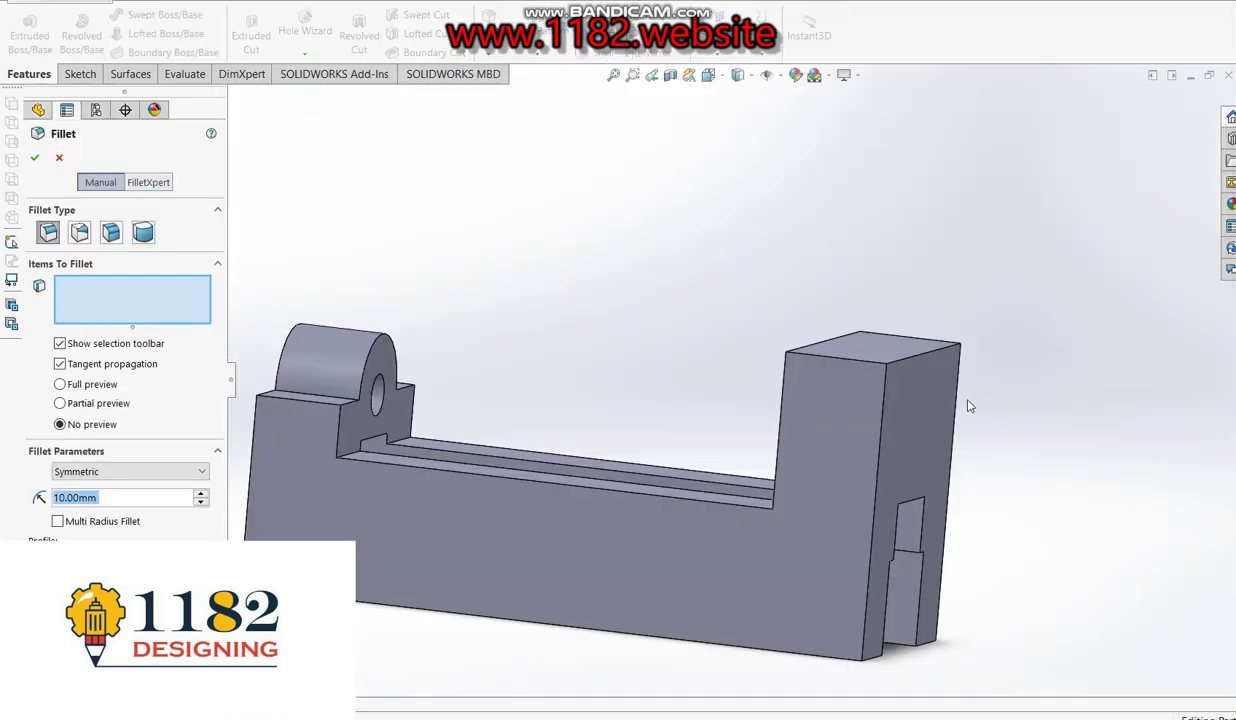
pyautogui.click(922, 353)
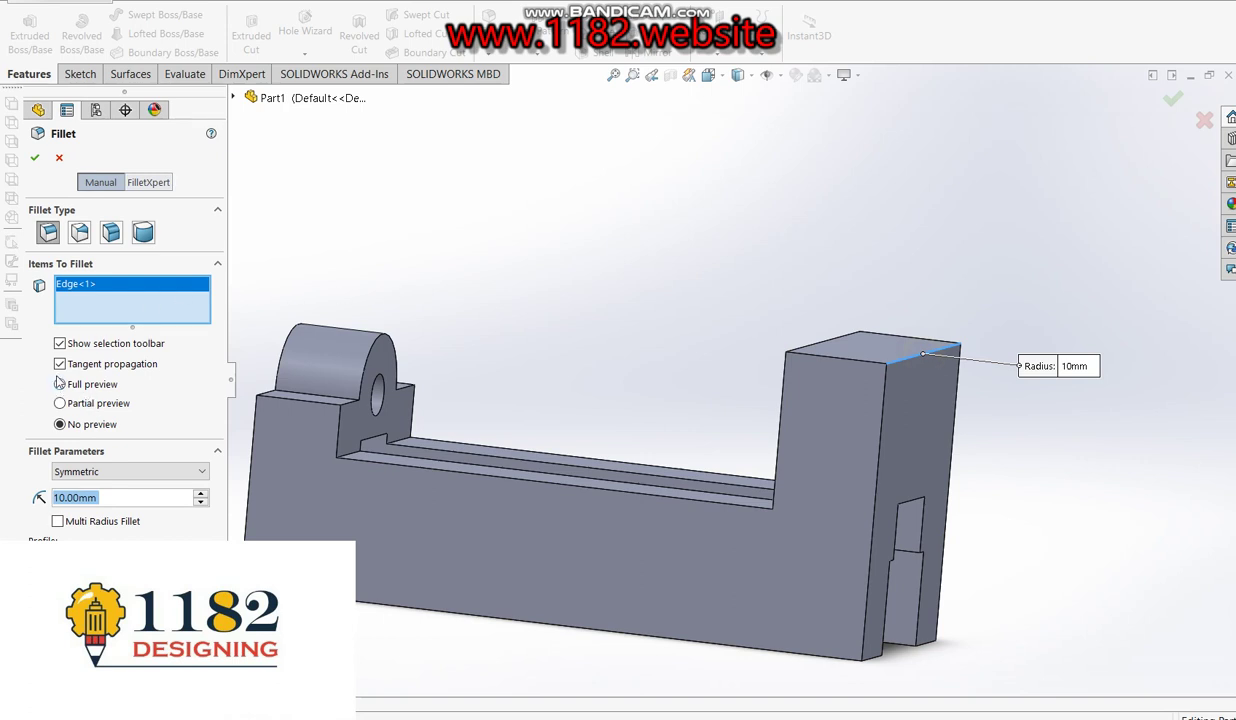
pyautogui.click(60, 403)
pyautogui.click(61, 385)
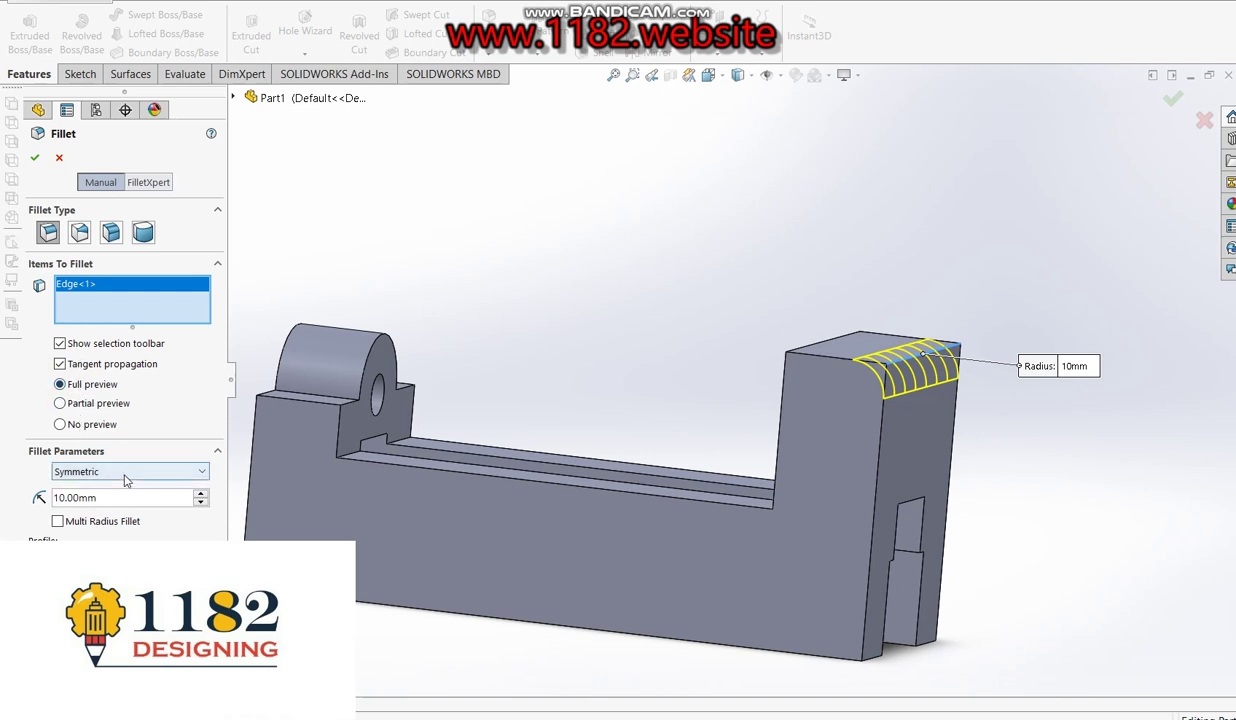
pyautogui.click(60, 425)
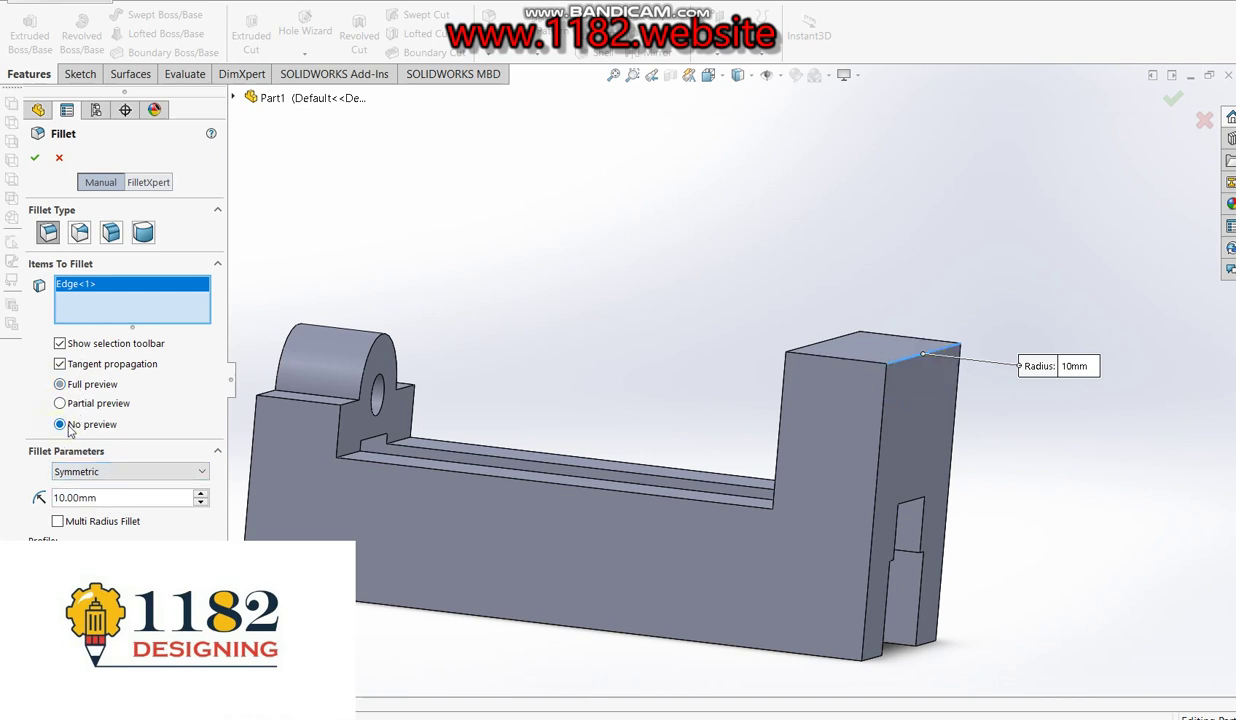
# - Make the fillet asymmetric with distances 20 mm and 30 mm and apply it
pyautogui.click(195, 471)
pyautogui.click(119, 496)
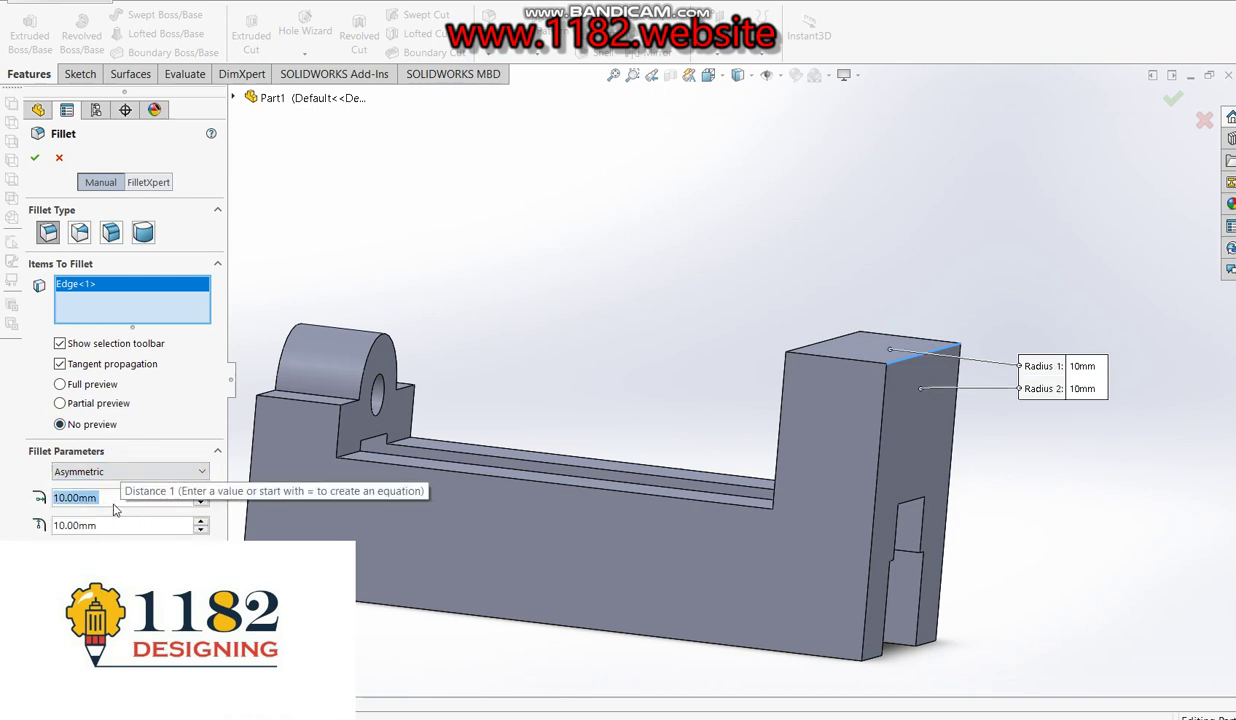
pyautogui.write('20')
pyautogui.press('Return')
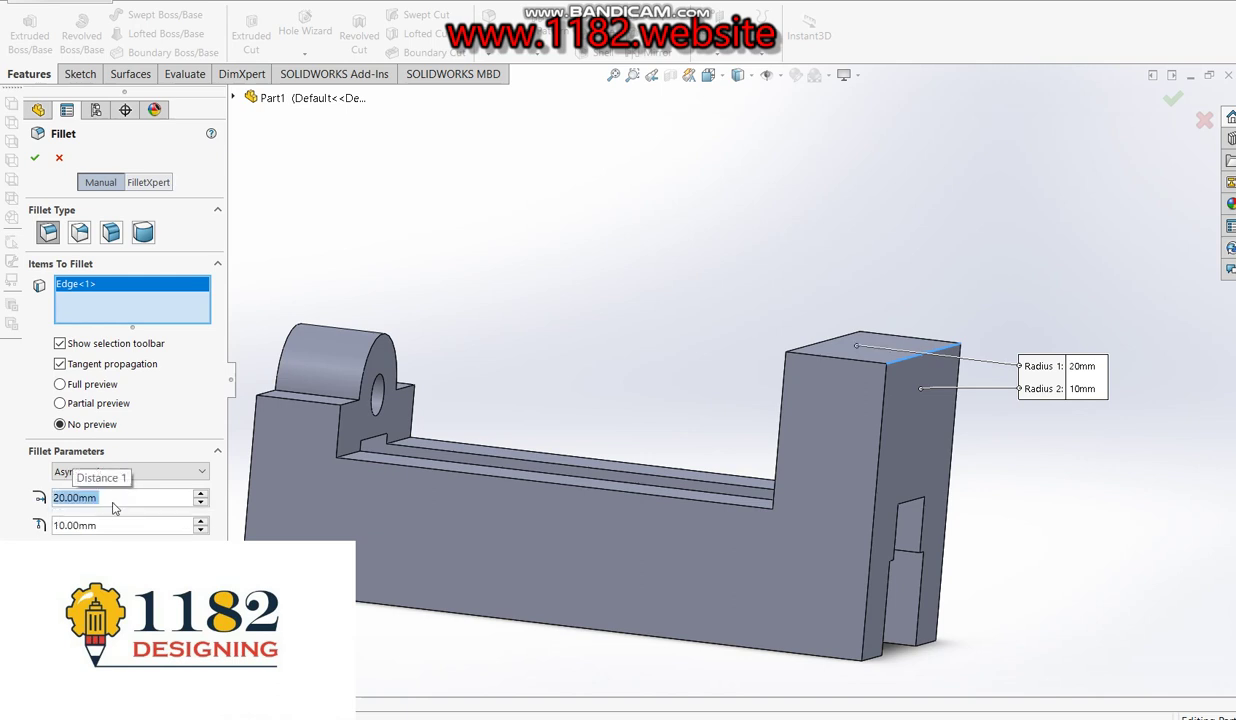
pyautogui.press('Tab')
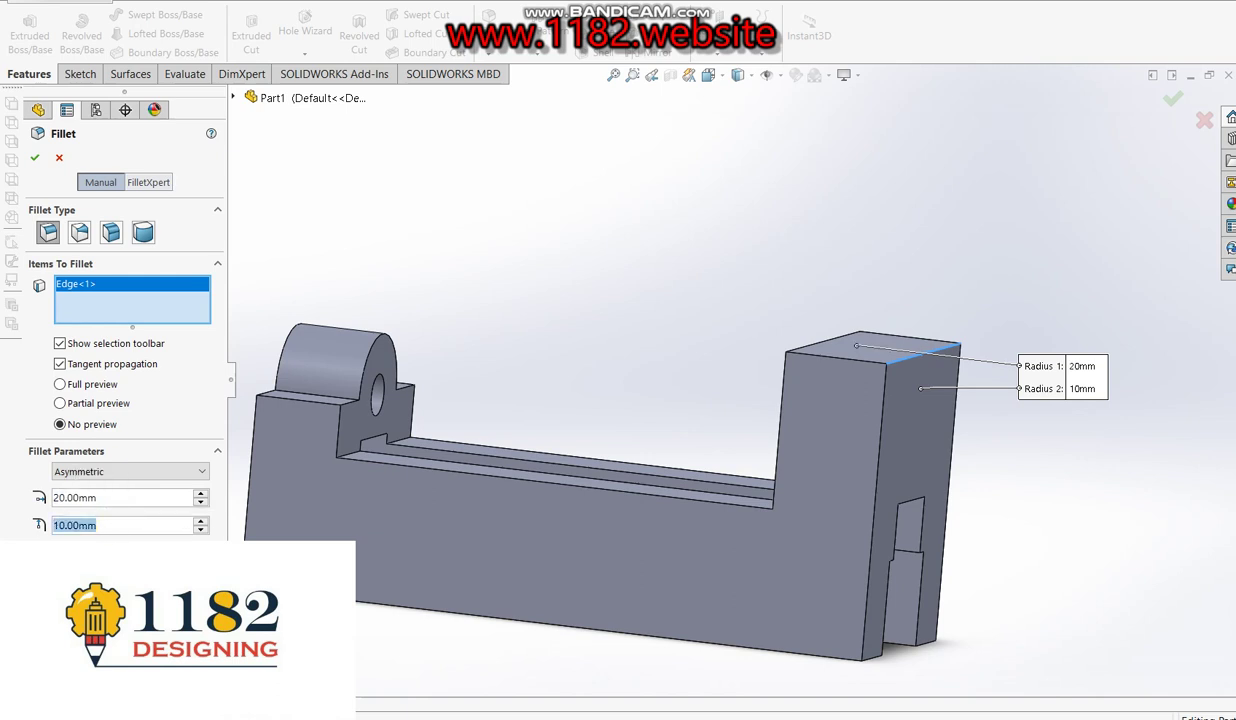
pyautogui.write('30')
pyautogui.press('Return')
pyautogui.click(37, 158)
pyautogui.moveTo(574, 342)
pyautogui.mouseDown(button='middle')
pyautogui.moveTo(651, 337)
pyautogui.moveTo(718, 375)
pyautogui.moveTo(657, 476)
pyautogui.moveTo(705, 453)
pyautogui.moveTo(1123, 483)
pyautogui.mouseUp(button='middle')
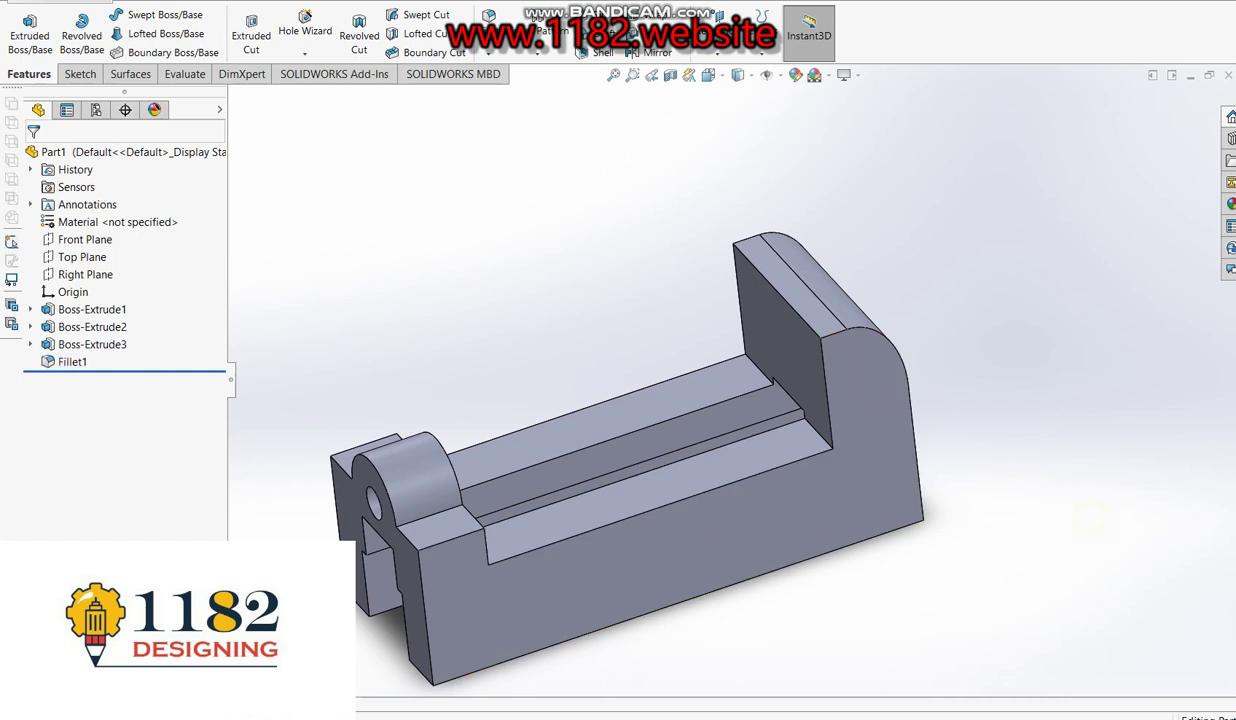
pyautogui.hotkey('alt', 'Tab')
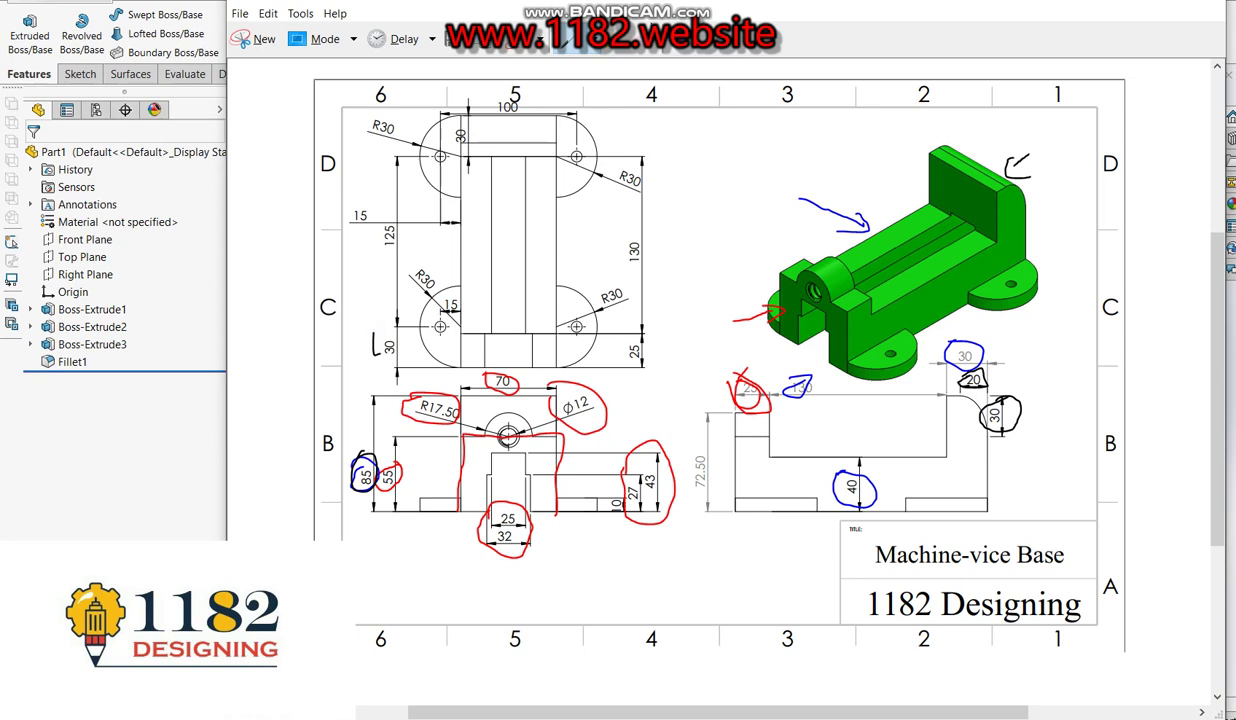
# - Circle the R30 dimension in green on the reference drawing, then return to the model
pyautogui.click(587, 47)
pyautogui.click(588, 116)
pyautogui.moveTo(360, 152); pyautogui.dragTo(411, 128)
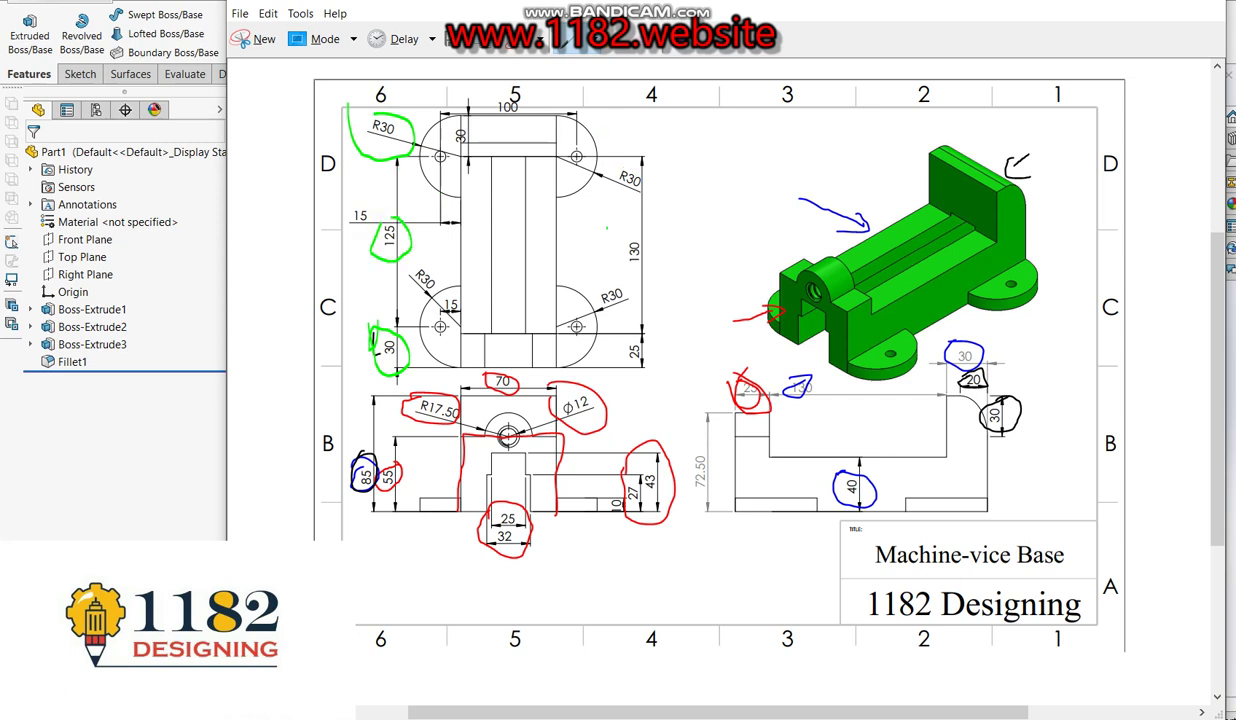
pyautogui.hotkey('alt', 'Tab')
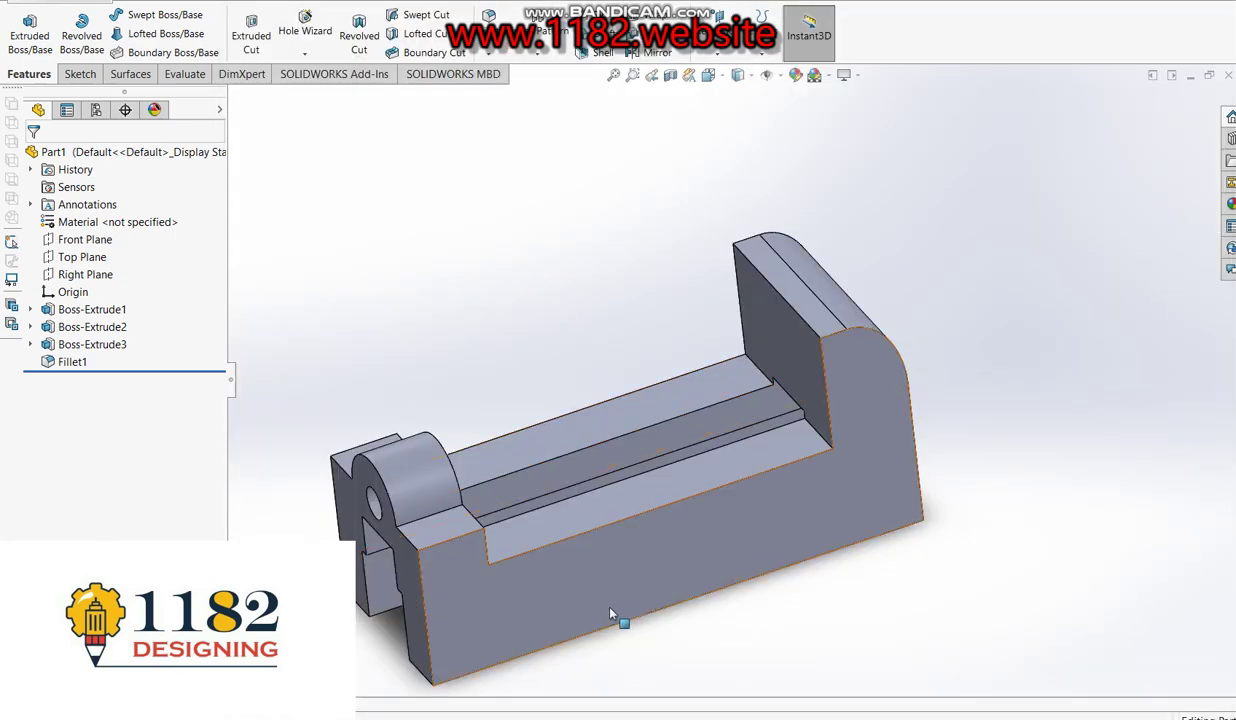
# - Start a sketch on the part's bottom face and view it Normal To
pyautogui.moveTo(708, 548)
pyautogui.mouseDown(button='middle')
pyautogui.moveTo(664, 293)
pyautogui.moveTo(605, 281)
pyautogui.mouseUp(button='middle')
pyautogui.click(29, 35)
pyautogui.click(605, 487)
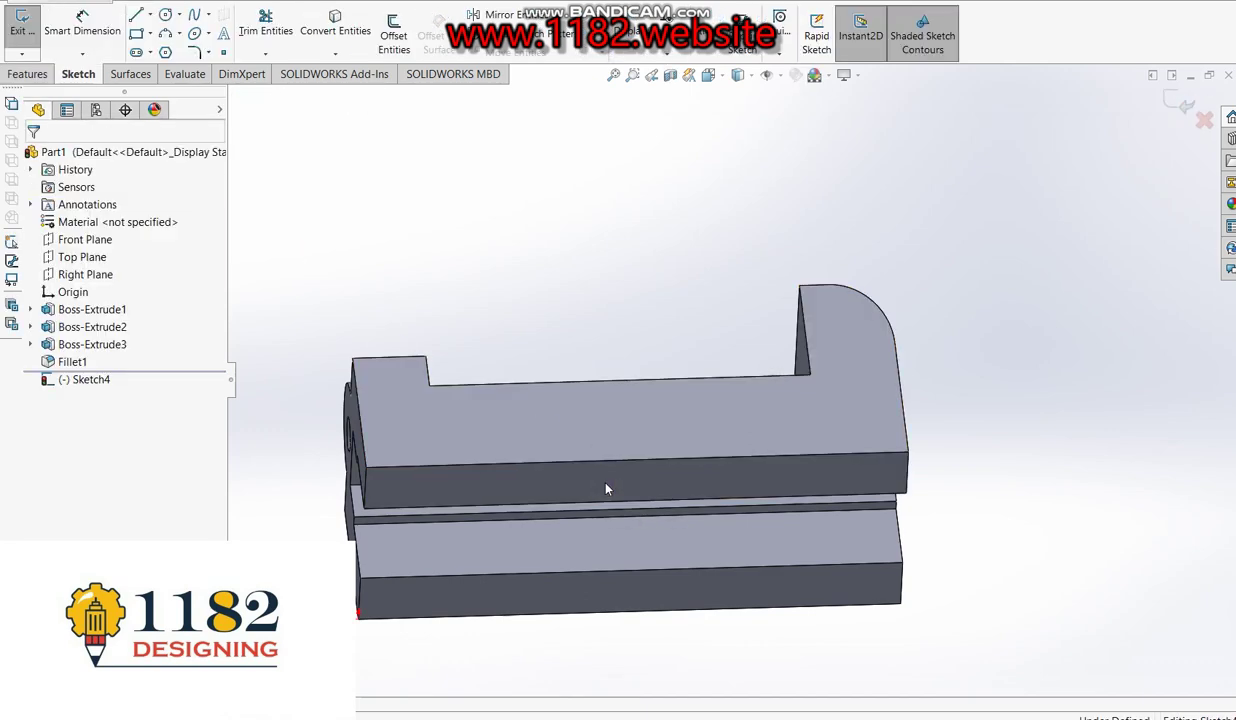
pyautogui.hotkey('ctrl', '8')
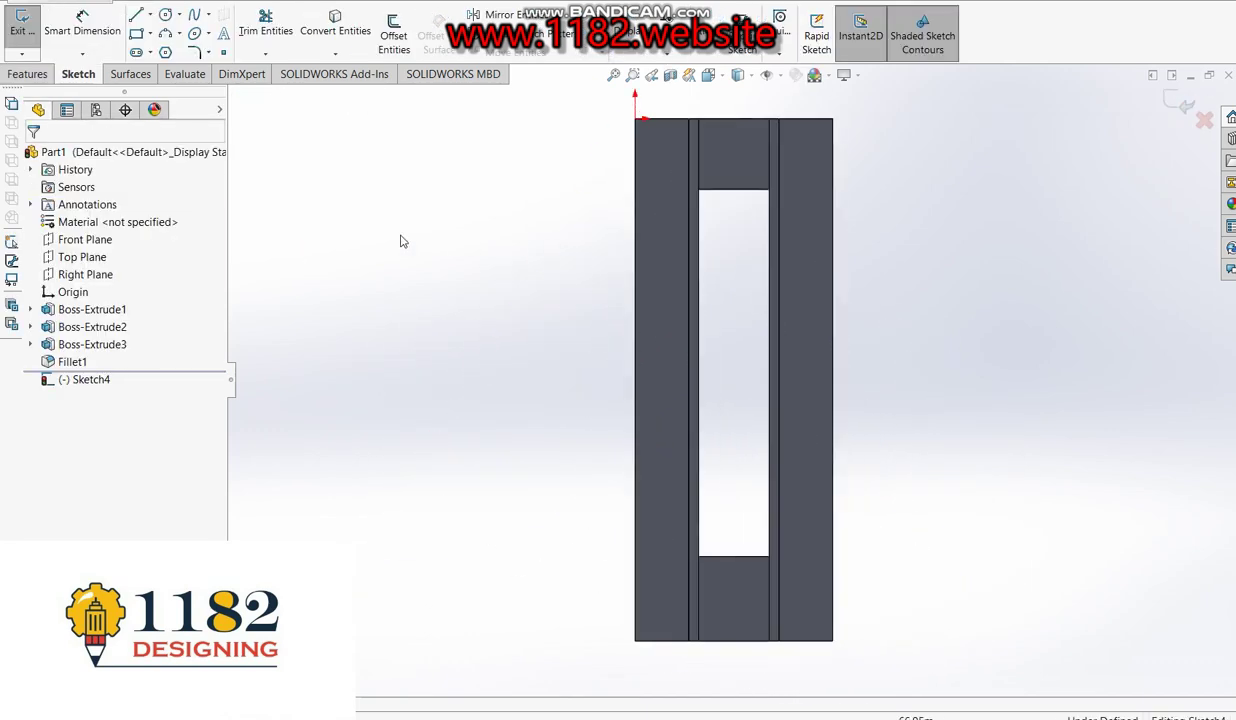
# - Draw a 3 Point Arc from the top-left corner down the left edge, bowing outward
pyautogui.click(165, 33)
pyautogui.click(636, 120)
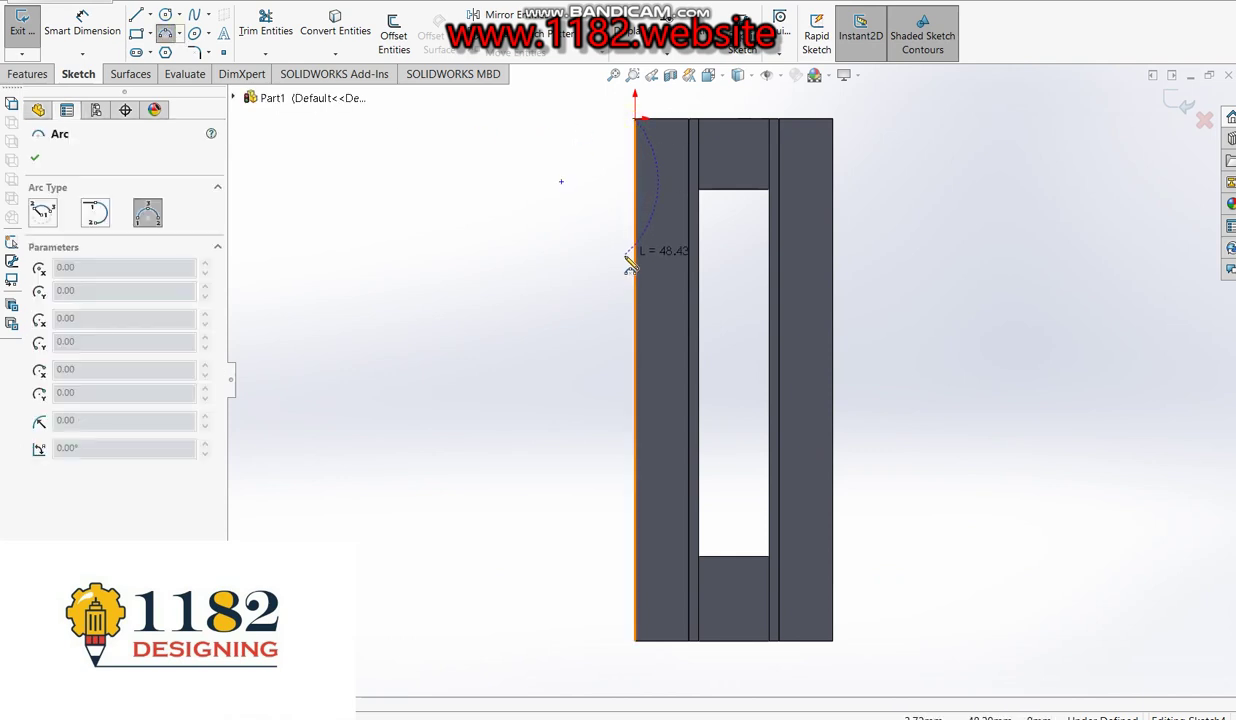
pyautogui.click(633, 378)
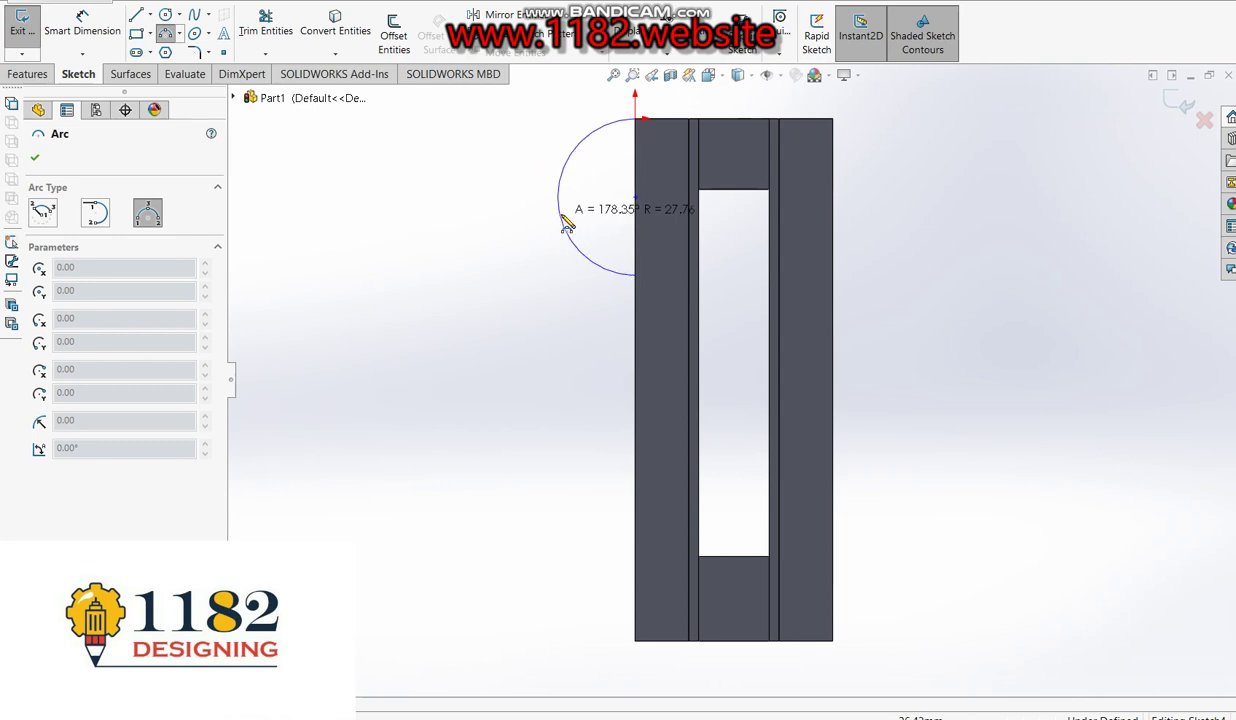
pyautogui.click(559, 205)
pyautogui.scroll(-5, 641, 203)
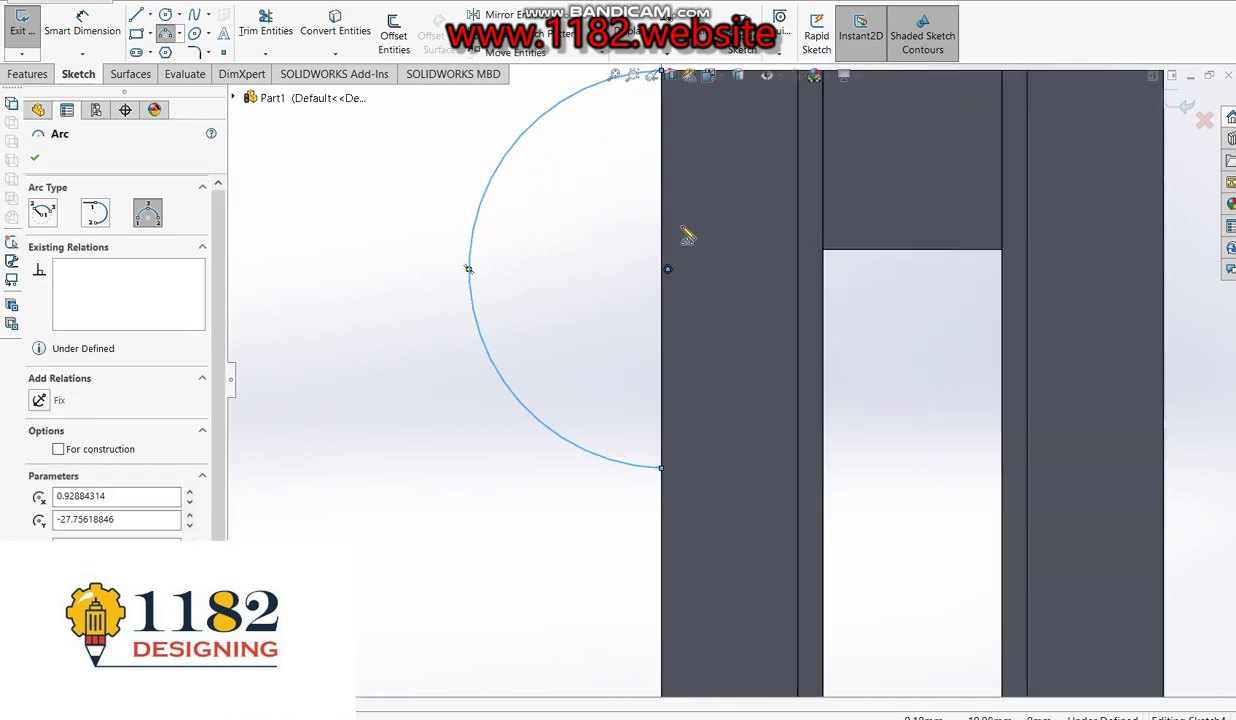
pyautogui.press('Escape')
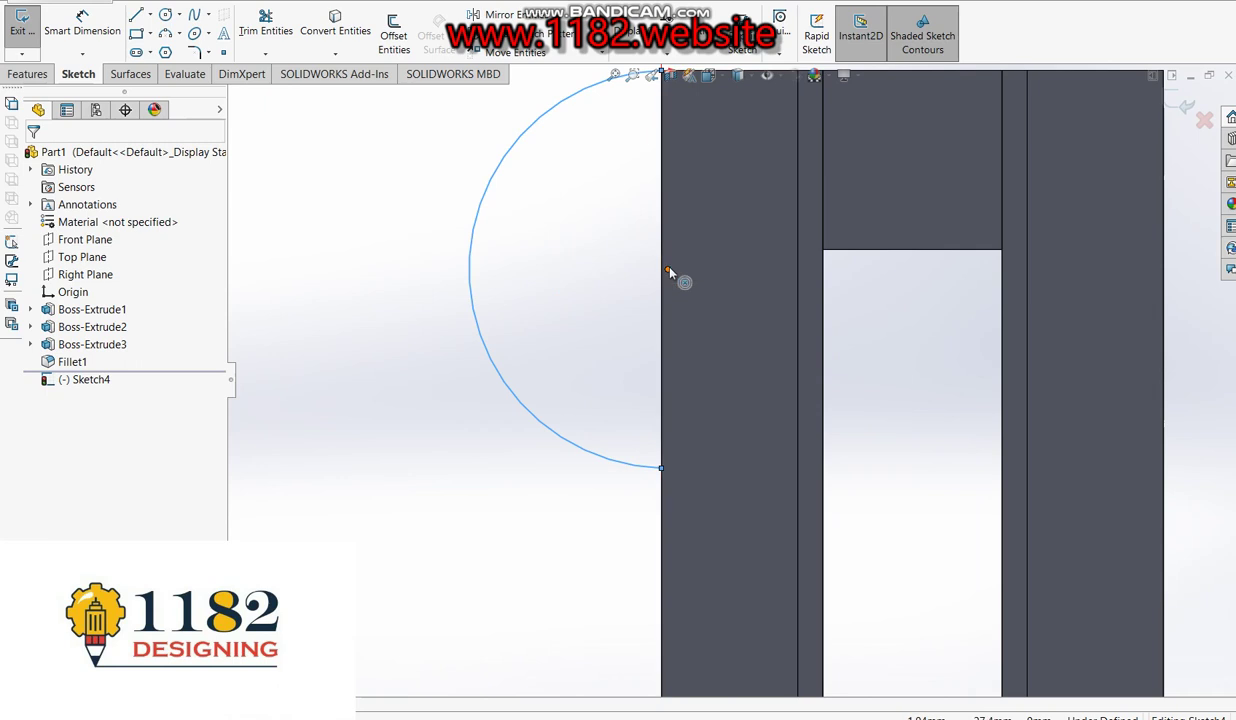
# - Make the arc's centre point coincident with the left edge
pyautogui.click(668, 270)
pyautogui.click(659, 280)
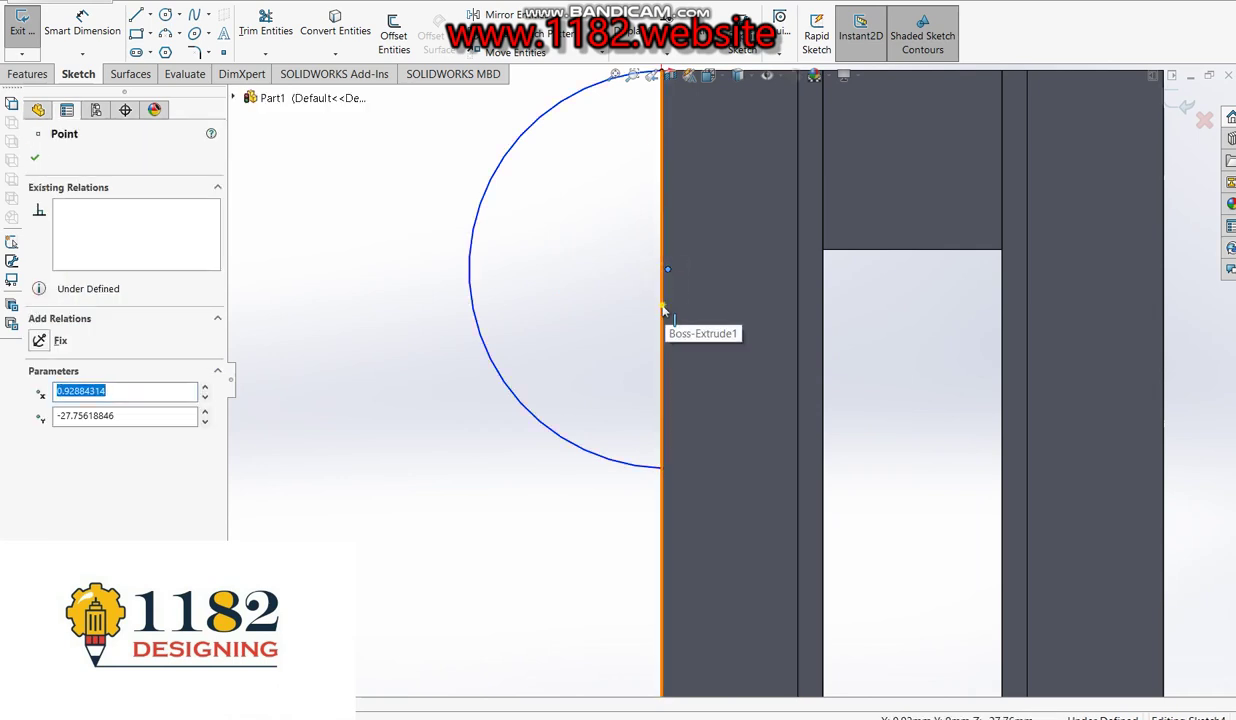
pyautogui.keyDown('ctrl'); pyautogui.click(662, 313); pyautogui.keyUp('ctrl')
pyautogui.click(76, 436)
pyautogui.press('f')
# - Add a radius dimension to the arc, placed beside it
pyautogui.press('d')
pyautogui.click(603, 330)
pyautogui.press('Escape')
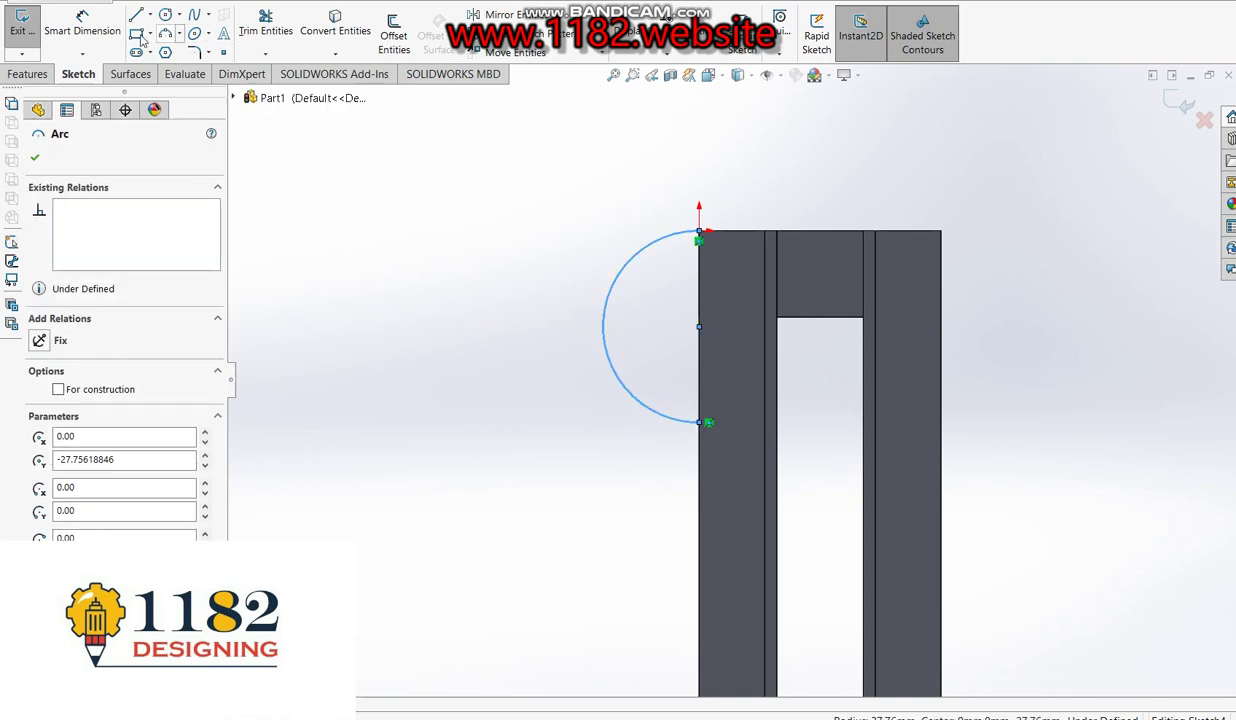
pyautogui.click(82, 22)
pyautogui.click(527, 226)
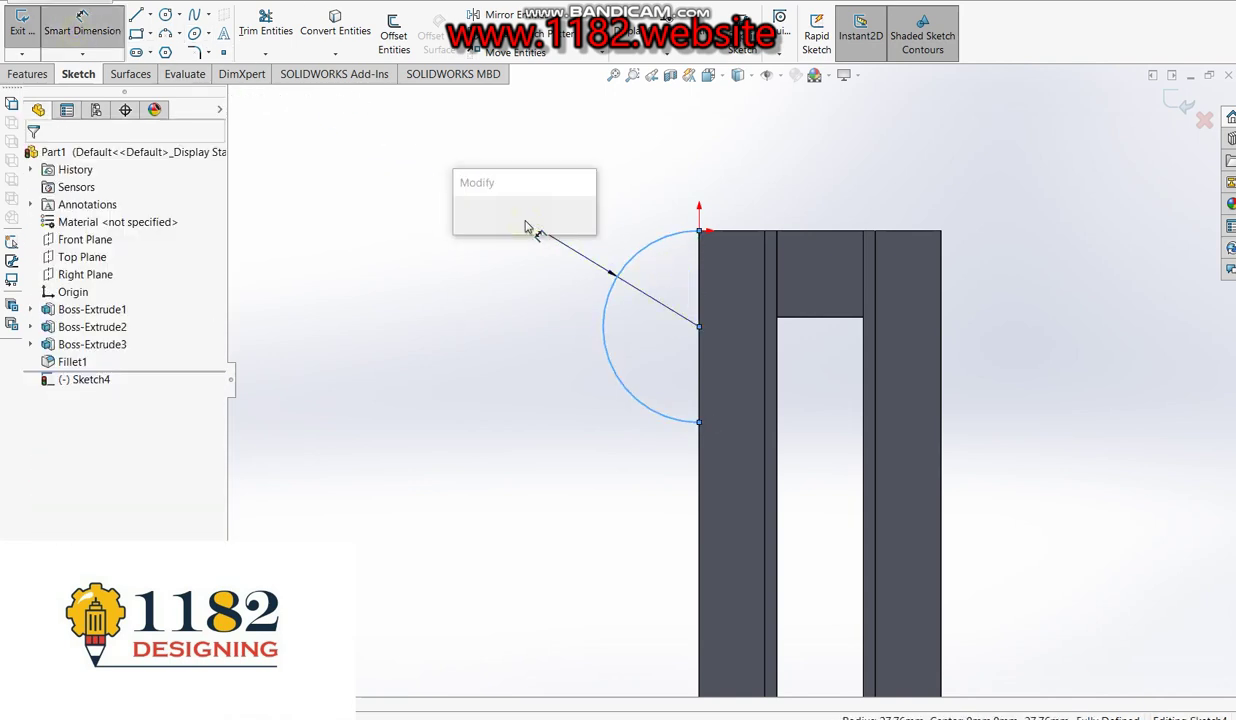
# - Set the first corner arc's radius to 30 mm
pyautogui.write('30')
pyautogui.press('Return')
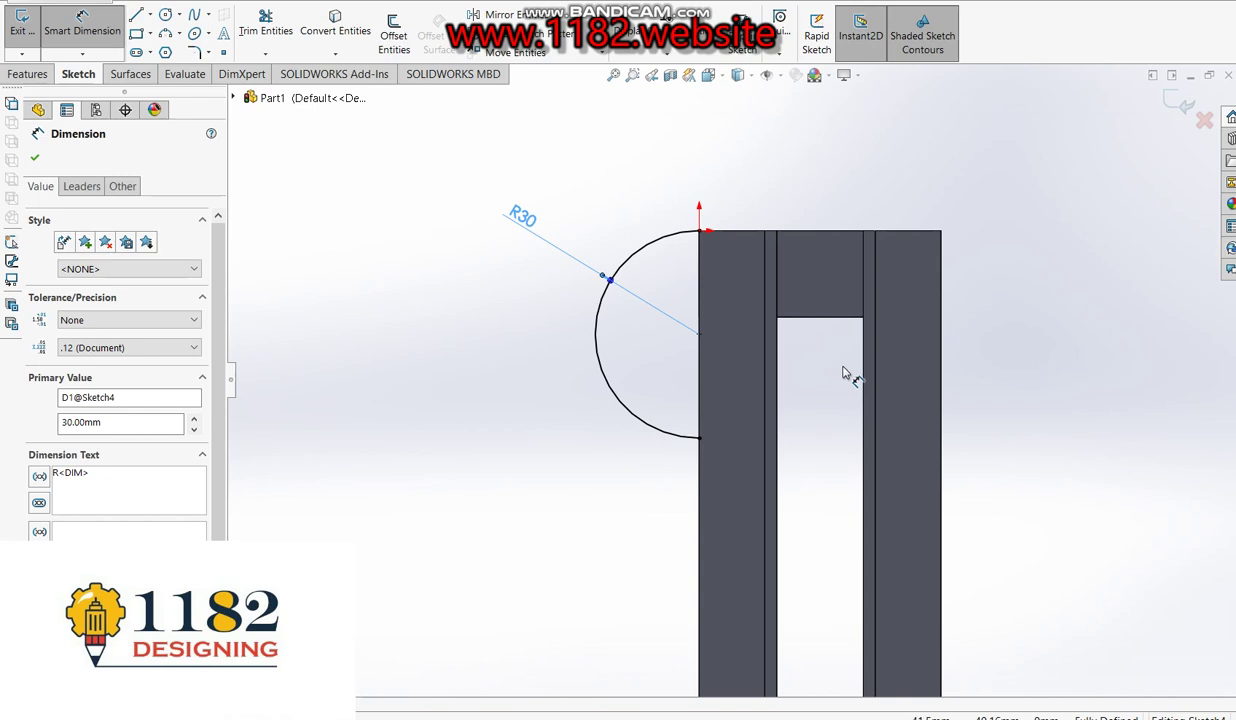
pyautogui.scroll(3, 800, 430)
pyautogui.scroll(-2, 768, 628)
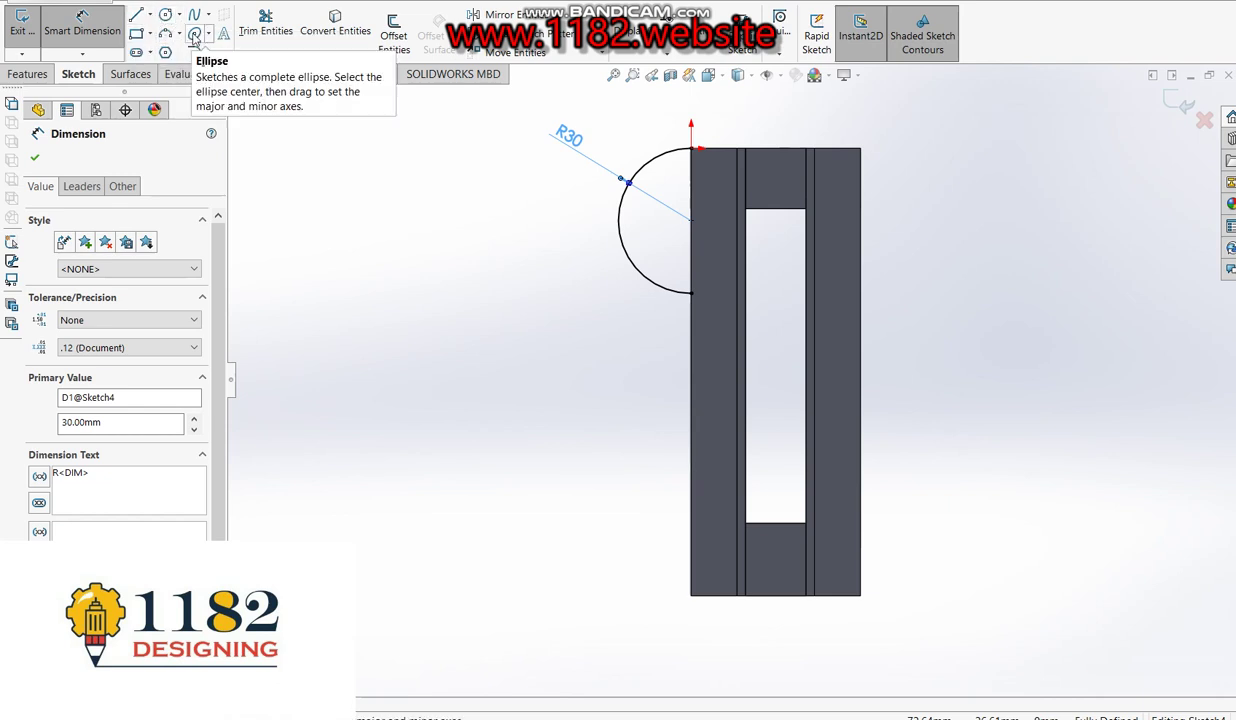
# - Sketch a 3 Point Arc at the upper-right corner, bowing out to the right
pyautogui.click(195, 33)
pyautogui.click(858, 149)
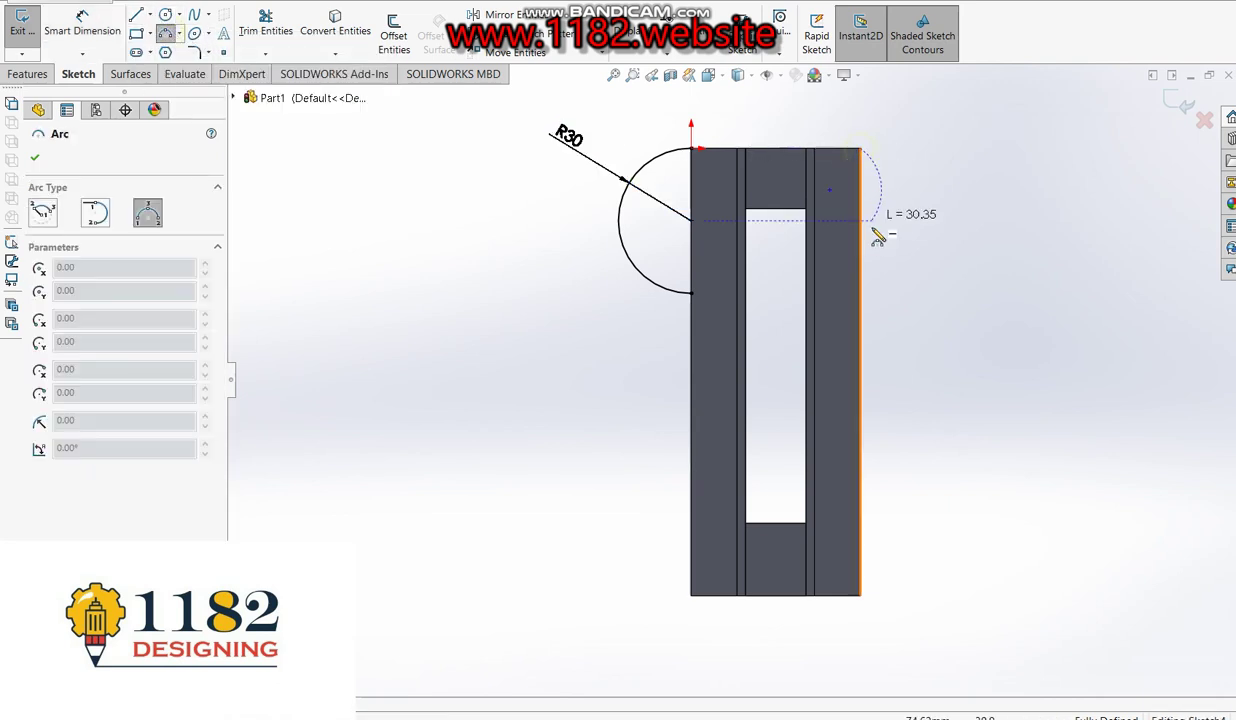
pyautogui.click(861, 292)
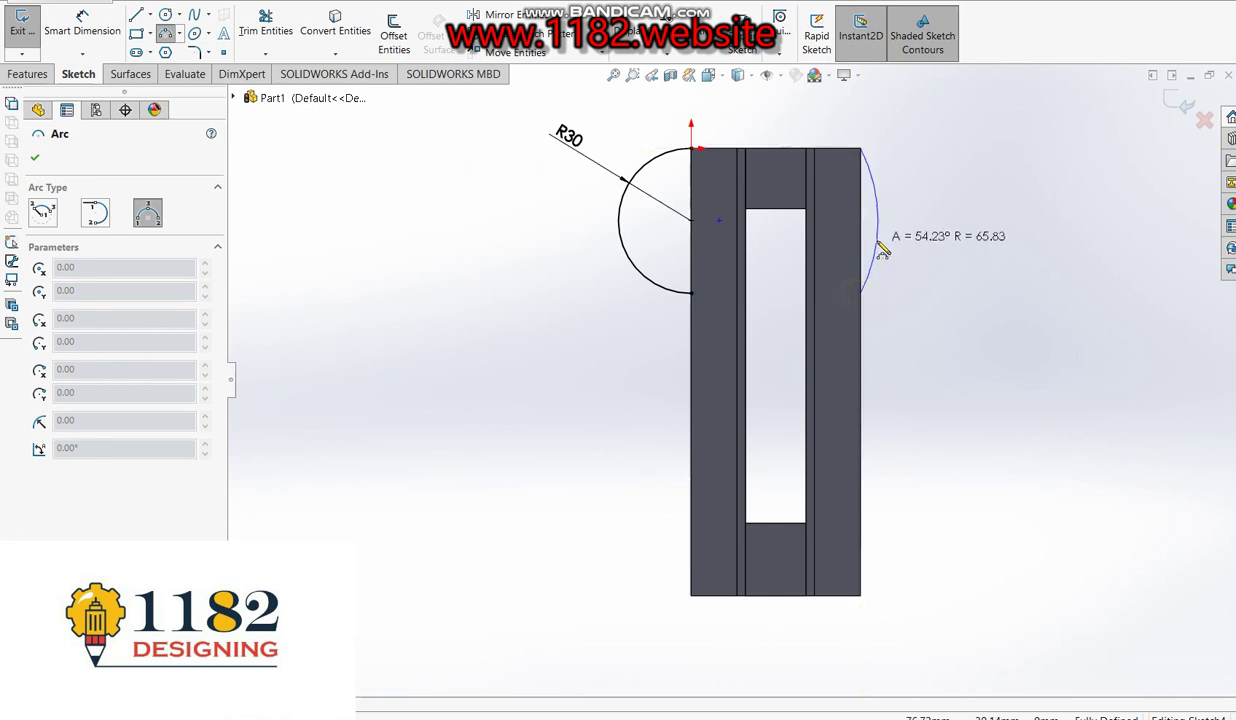
pyautogui.click(936, 240)
pyautogui.scroll(-2, 882, 170)
pyautogui.scroll(3, 780, 420)
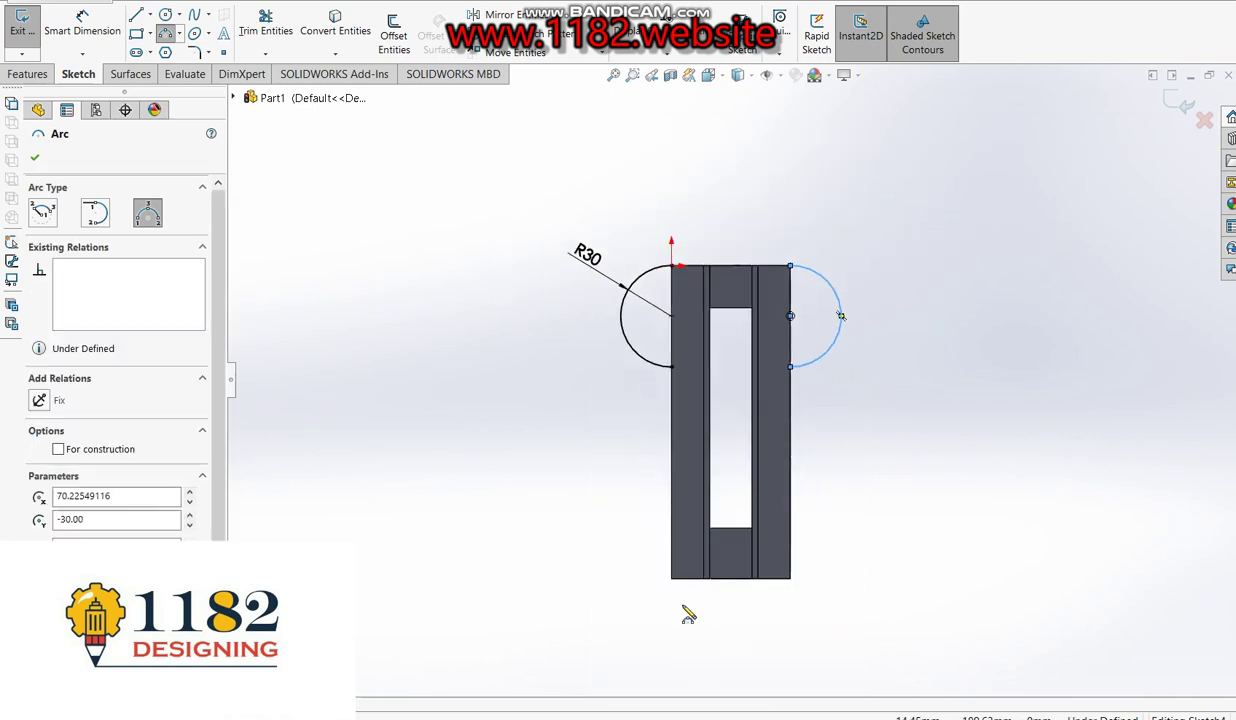
# - Sketch matching outward-bowing arcs at the lower-left and lower-right corners
pyautogui.click(672, 578)
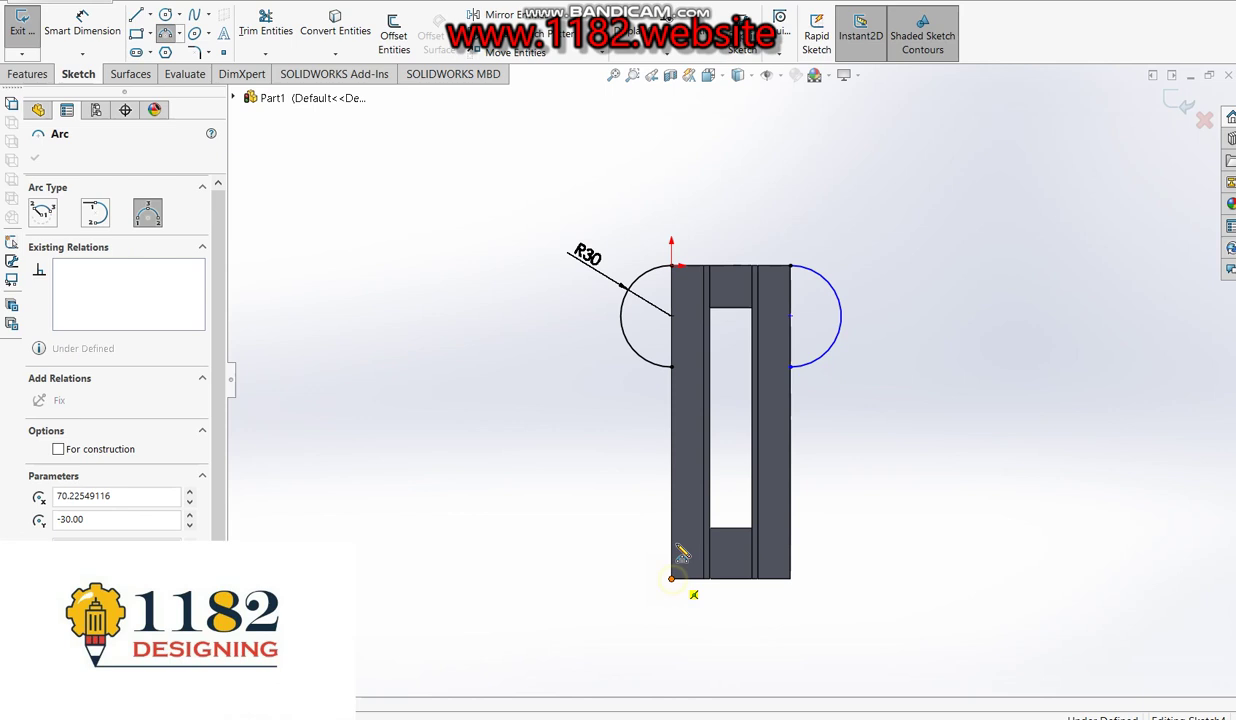
pyautogui.click(671, 478)
pyautogui.click(621, 512)
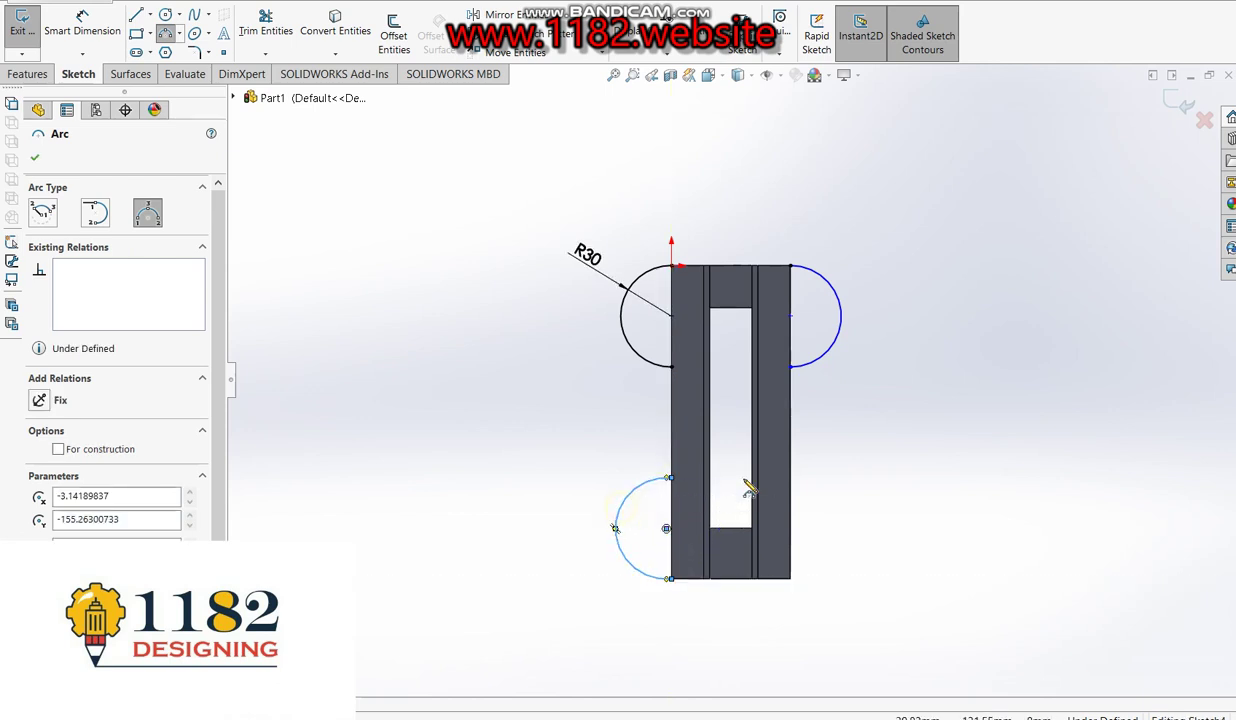
pyautogui.click(790, 478)
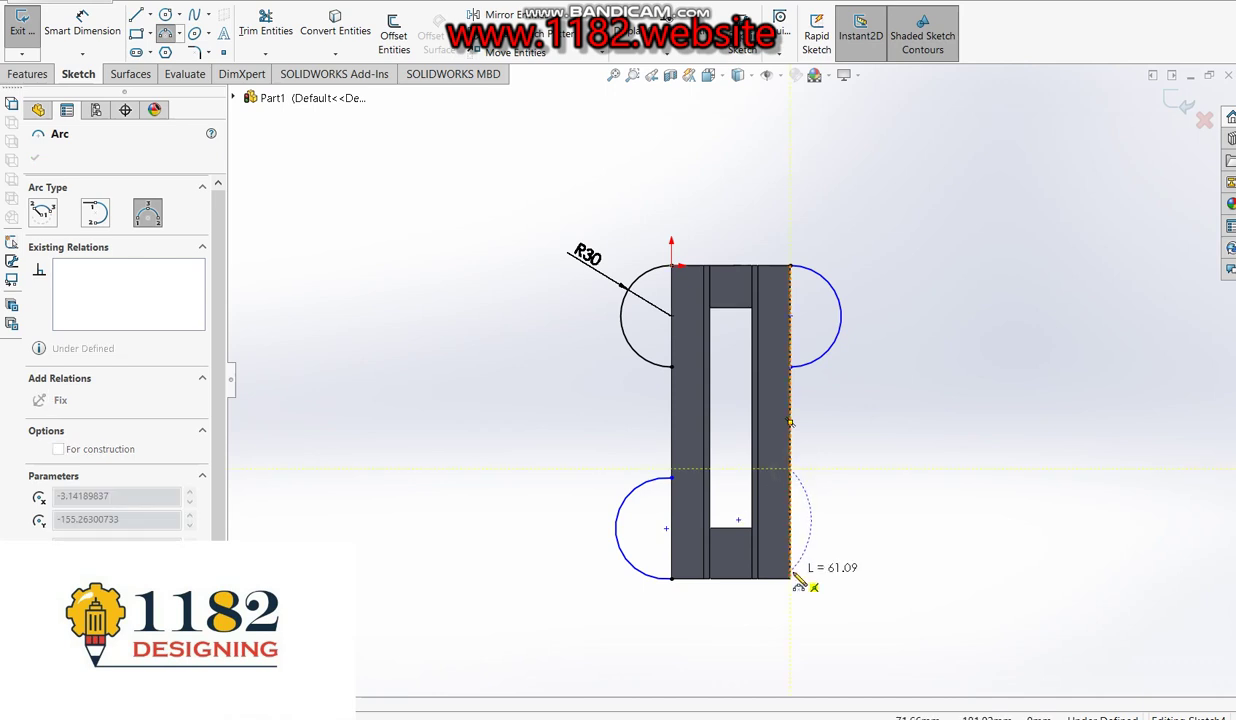
pyautogui.click(791, 578)
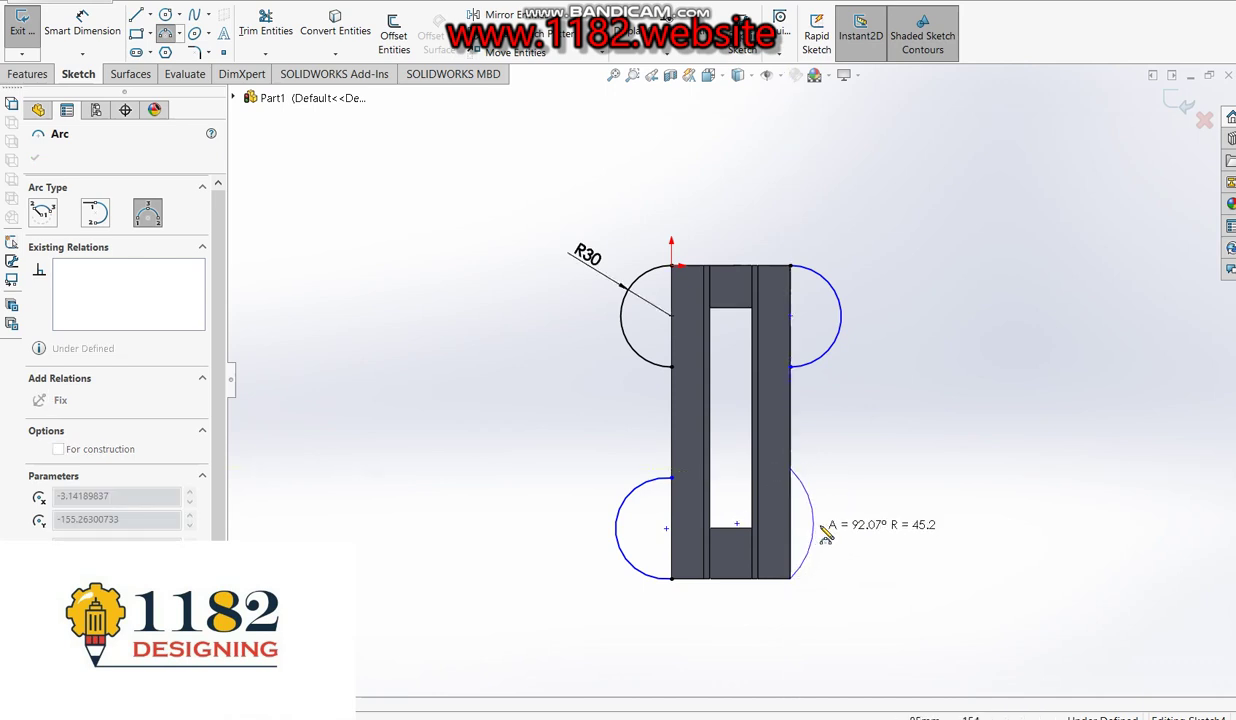
pyautogui.click(846, 513)
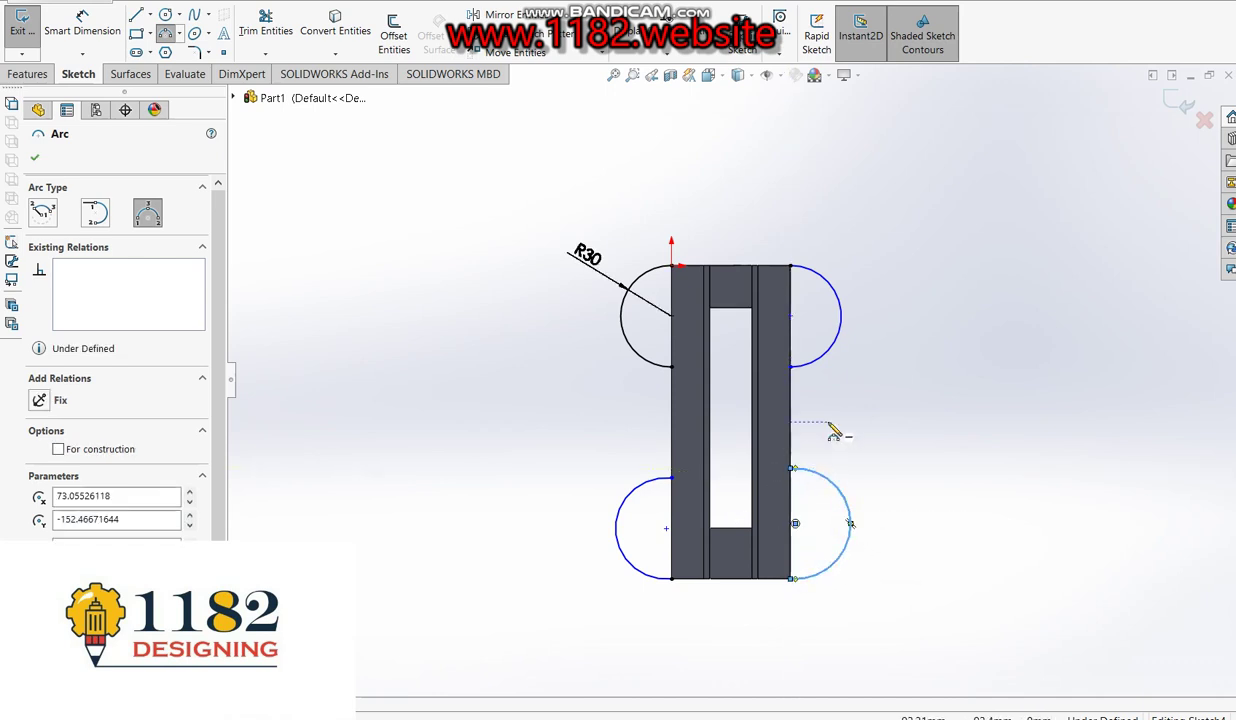
pyautogui.press('Escape')
# - Select the upper-right arc's centre point and the right edge to add a Coincident relation
pyautogui.scroll(-3, 786, 331)
pyautogui.scroll(-3, 800, 333)
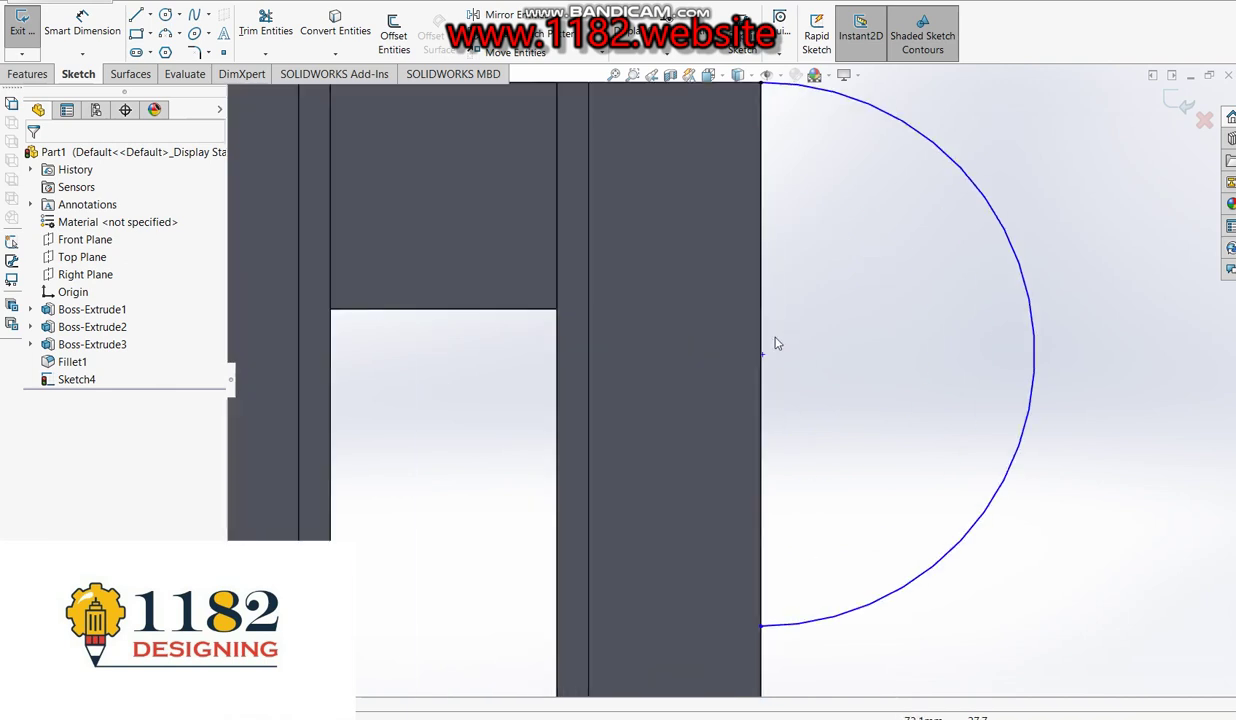
pyautogui.click(763, 354)
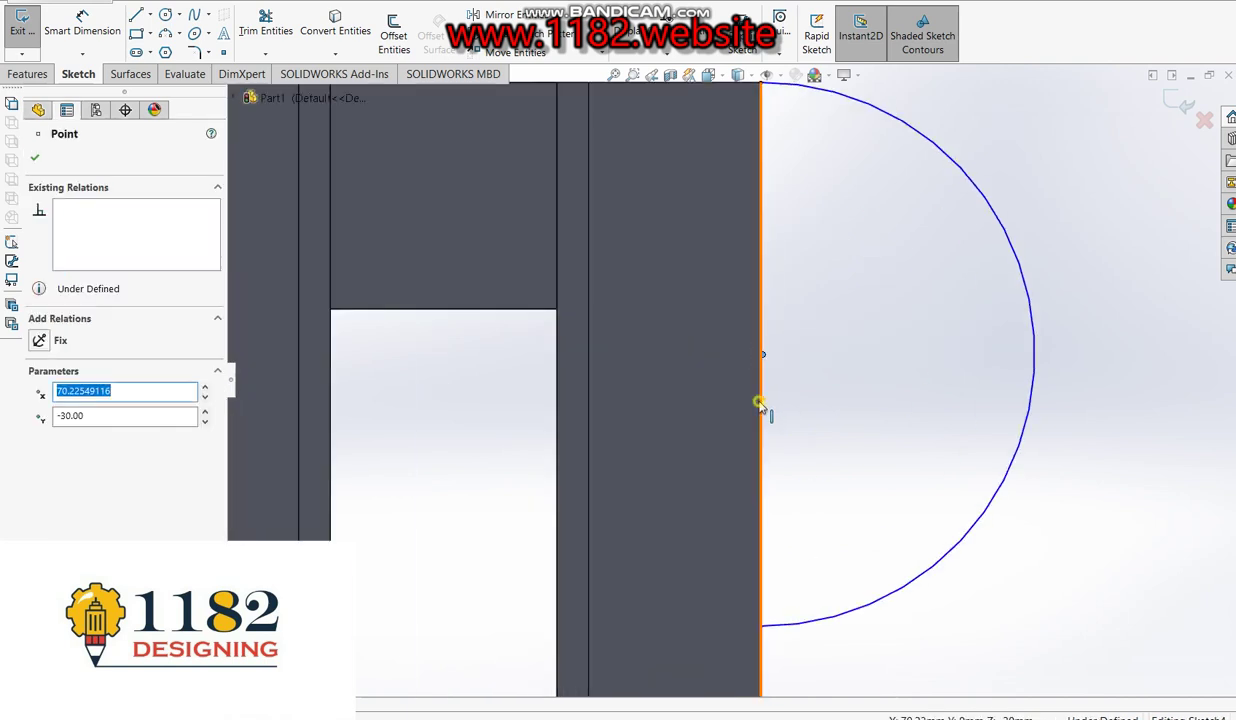
pyautogui.keyDown('ctrl'); pyautogui.click(762, 405); pyautogui.keyUp('ctrl')
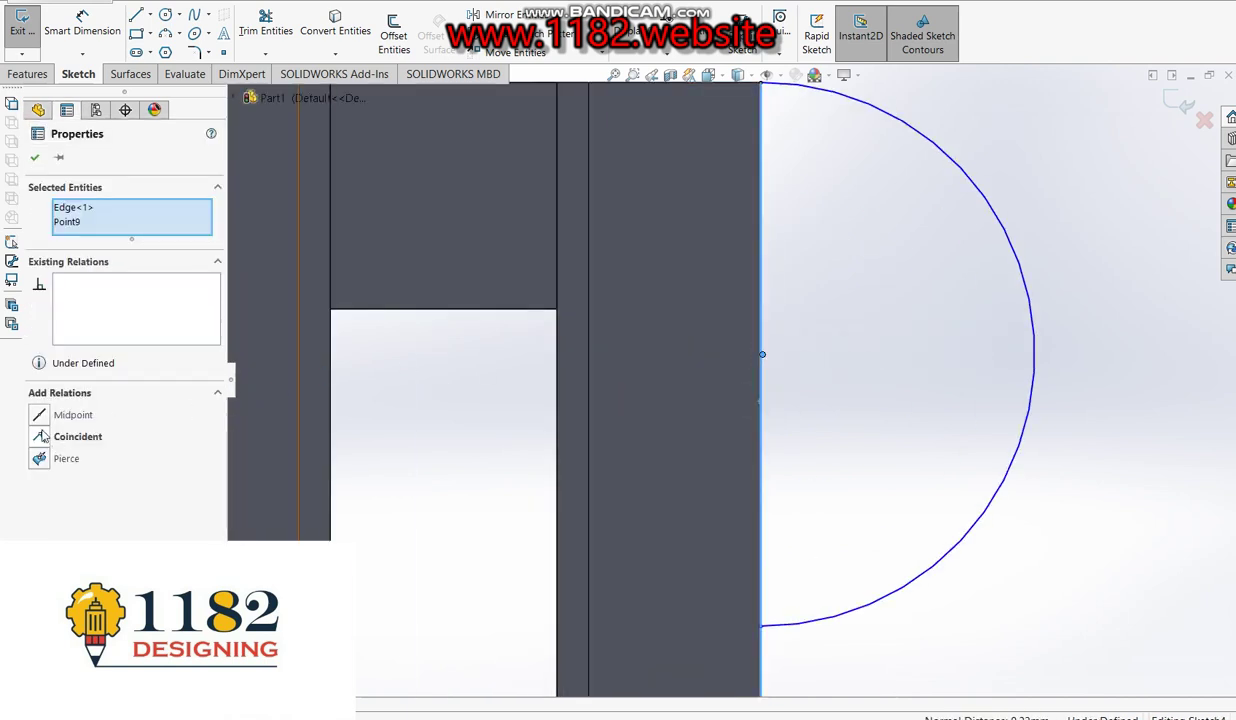